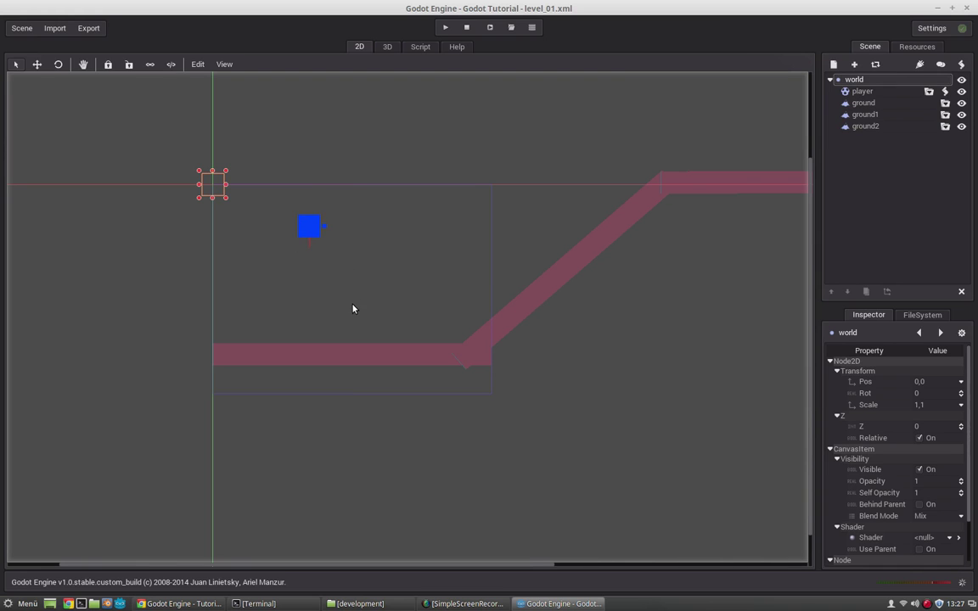
# Step: Run the project, test the player's movement to the right and left, and stop the game
pyautogui.press('F5')
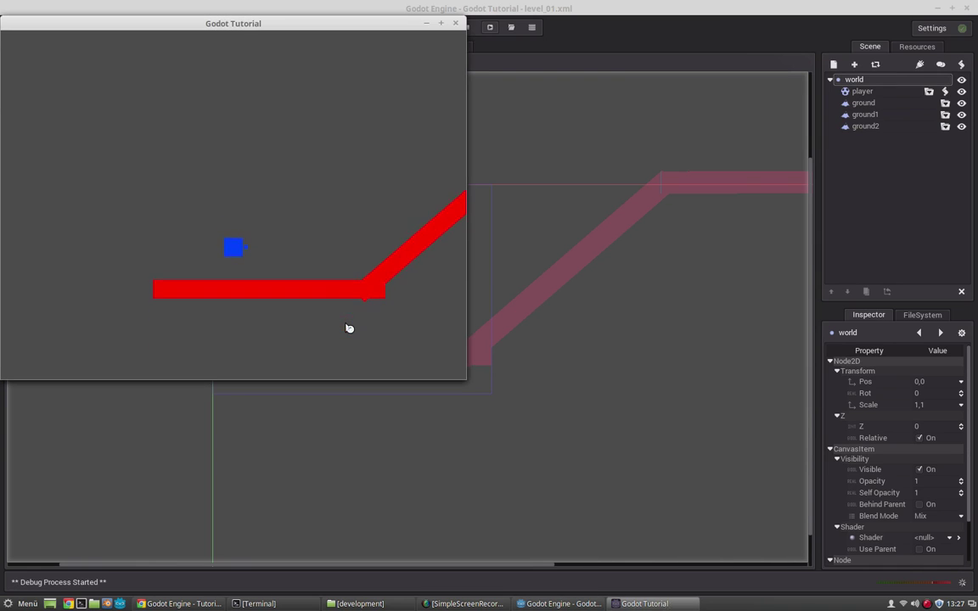
pyautogui.press('Right')
pyautogui.press('Left')
pyautogui.press('Right')
pyautogui.press('F8')
# Step: Open the character.xml scene
pyautogui.click(22, 28)
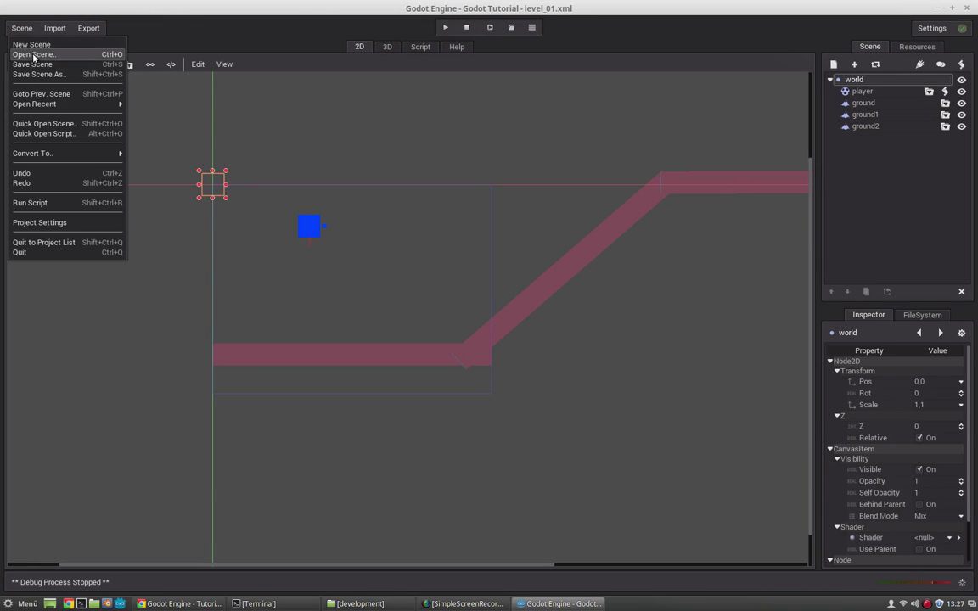
pyautogui.click(34, 53)
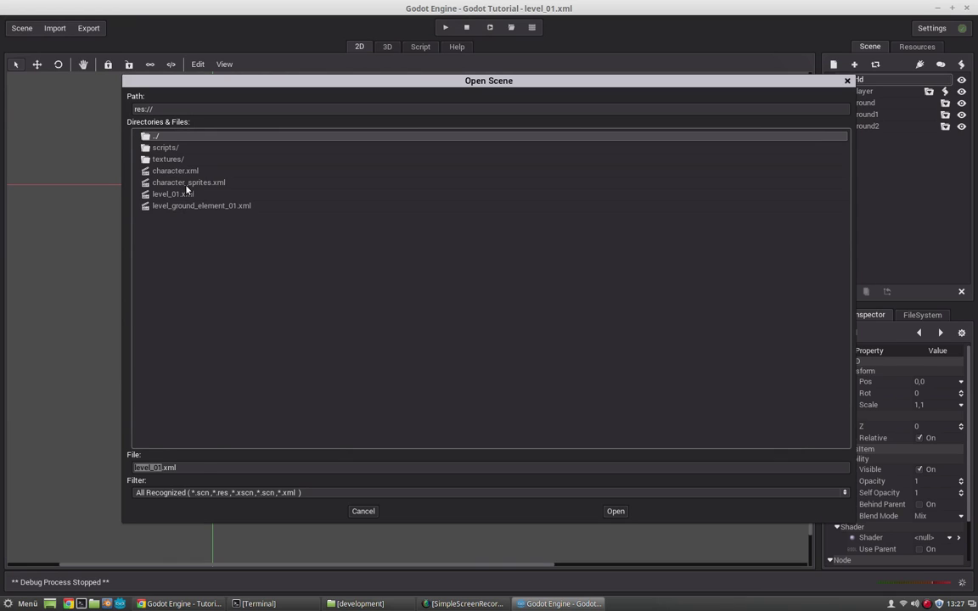
pyautogui.click(187, 185)
pyautogui.doubleClick(175, 172)
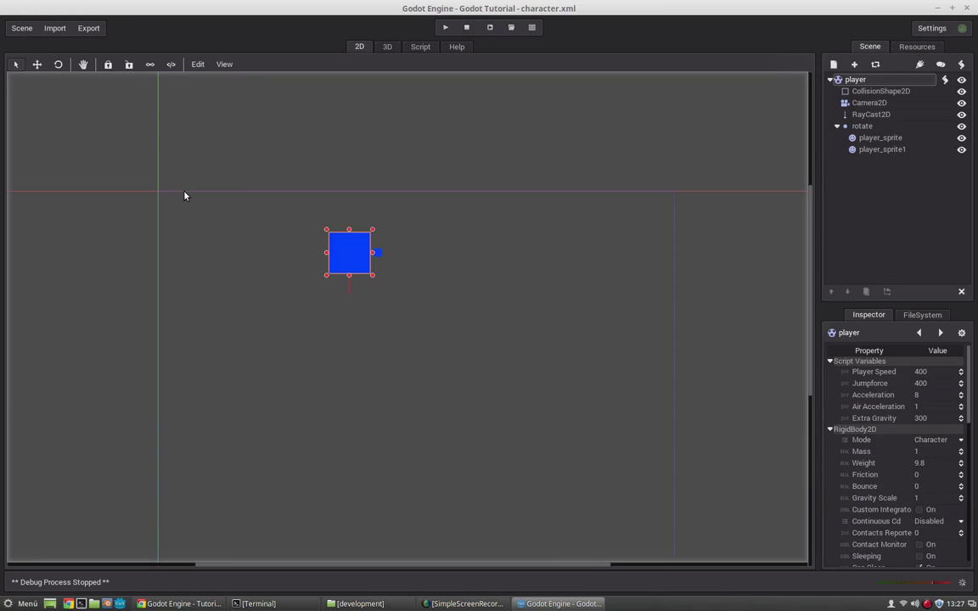
# Step: Open the character_sprites.xml scene and bring the whole robot into view
pyautogui.click(22, 28)
pyautogui.click(34, 53)
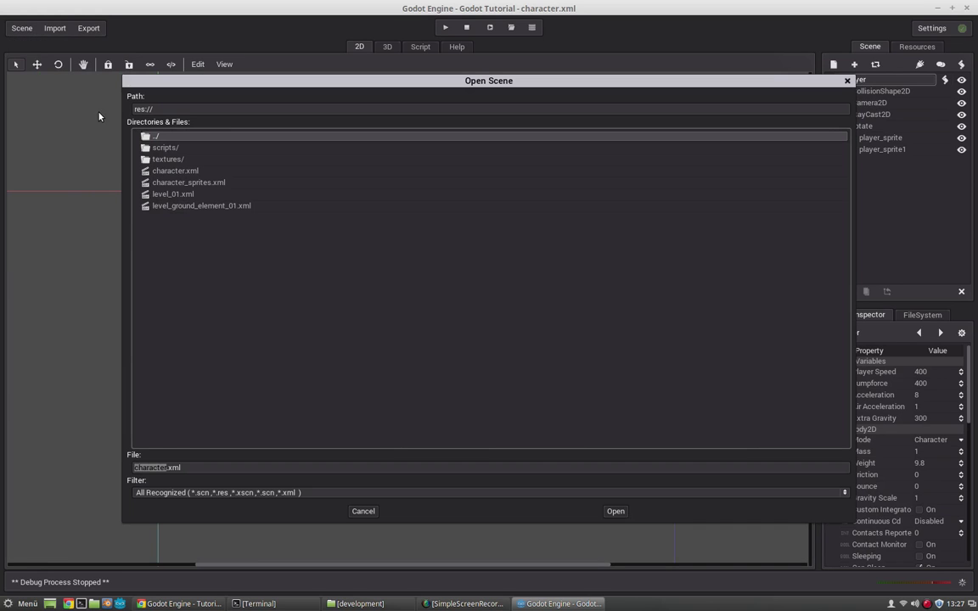
pyautogui.doubleClick(185, 184)
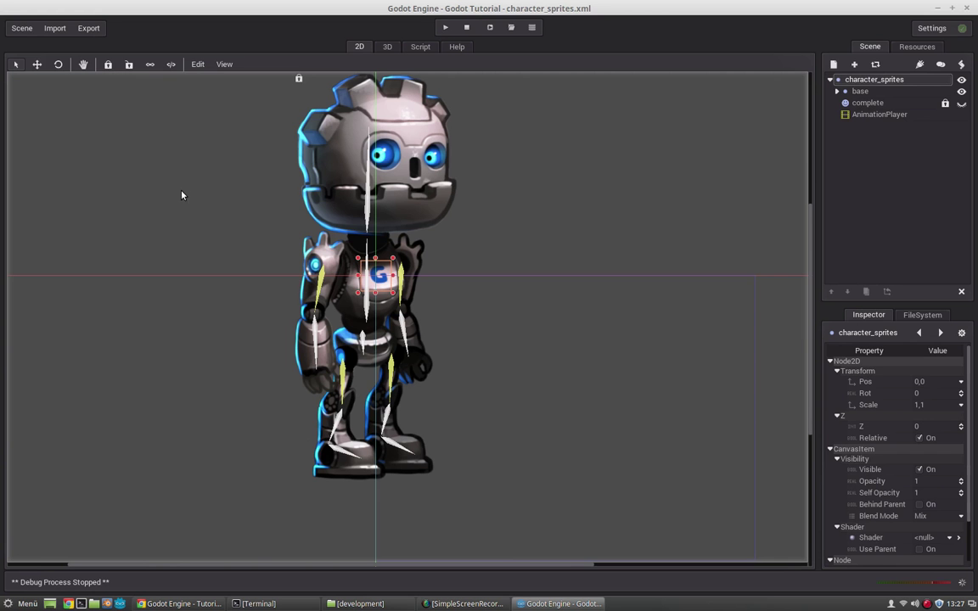
pyautogui.moveTo(463, 243); pyautogui.dragTo(452, 278, button='middle')
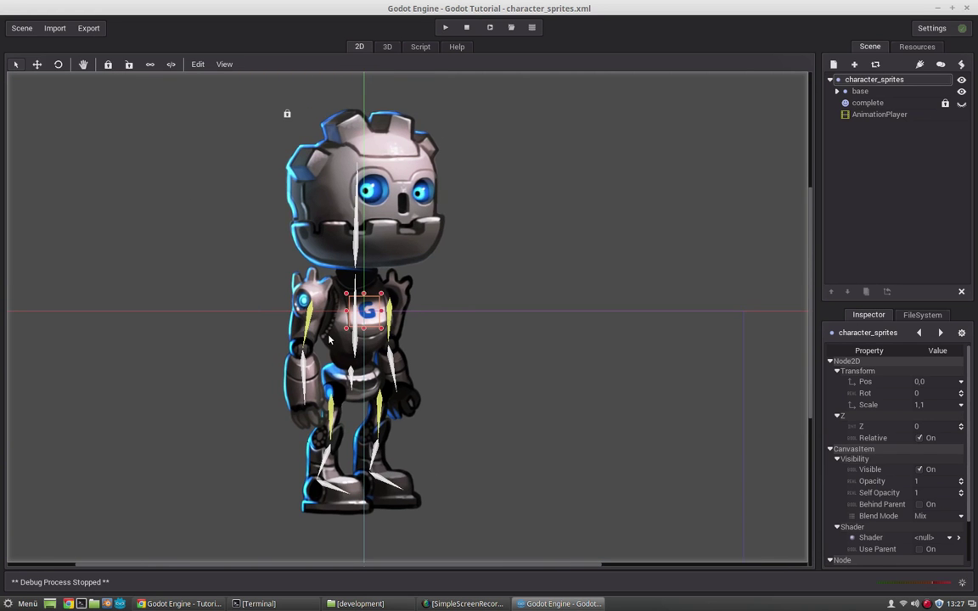
# Step: Expand the base node to inspect the robot's part hierarchy, and collapse its body and hip branches
pyautogui.click(836, 91)
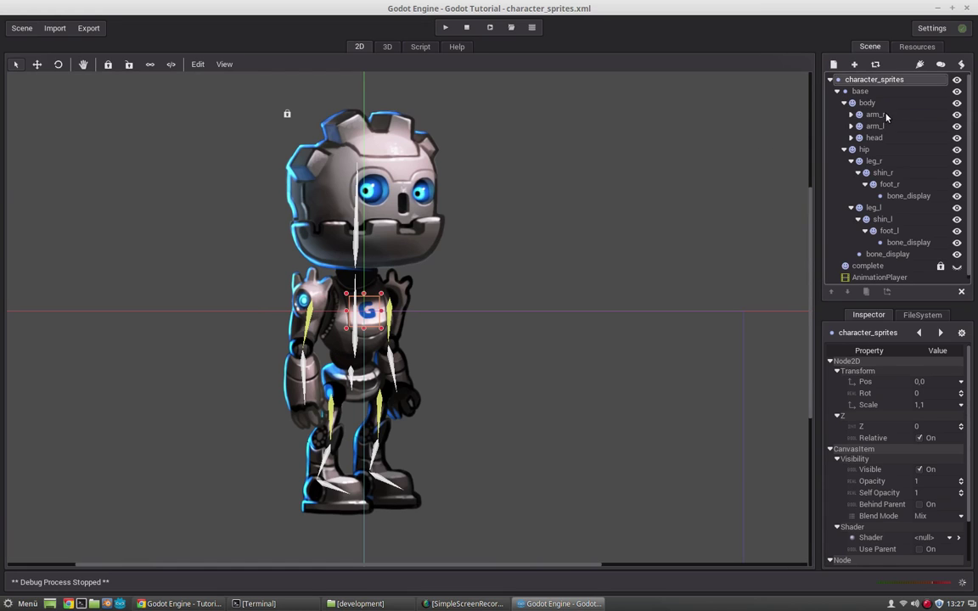
pyautogui.click(844, 103)
pyautogui.click(844, 114)
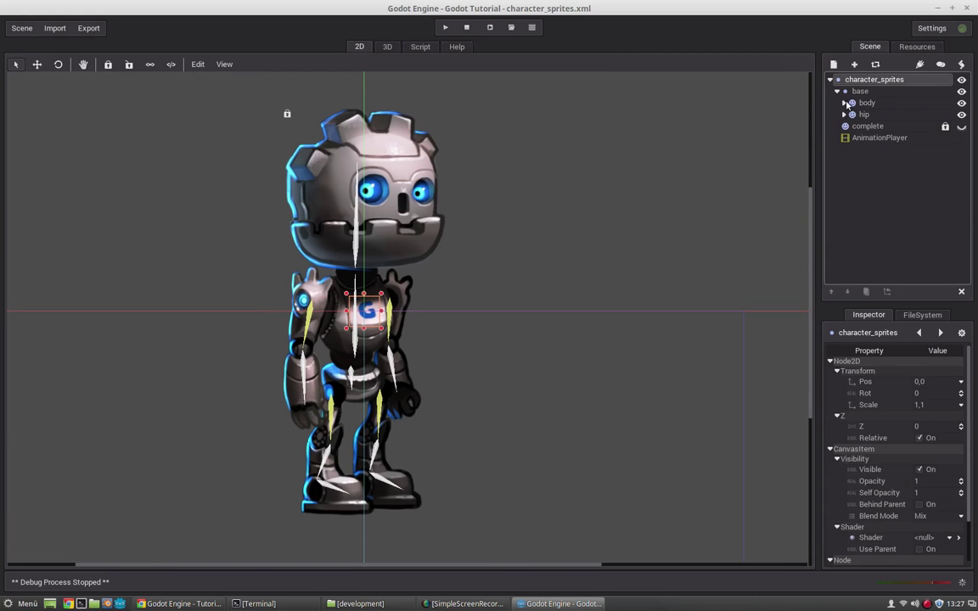
pyautogui.moveTo(451, 303); pyautogui.dragTo(448, 276, button='middle')
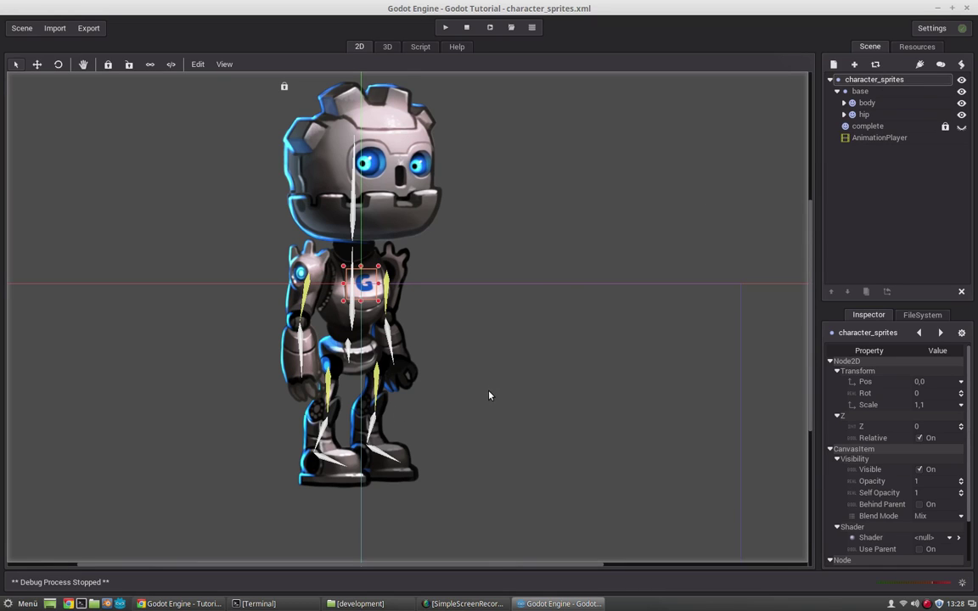
# Step: Select the AnimationPlayer node, collapse the base branch, and inspect the existing animations and the base animation's tracks
pyautogui.click(865, 138)
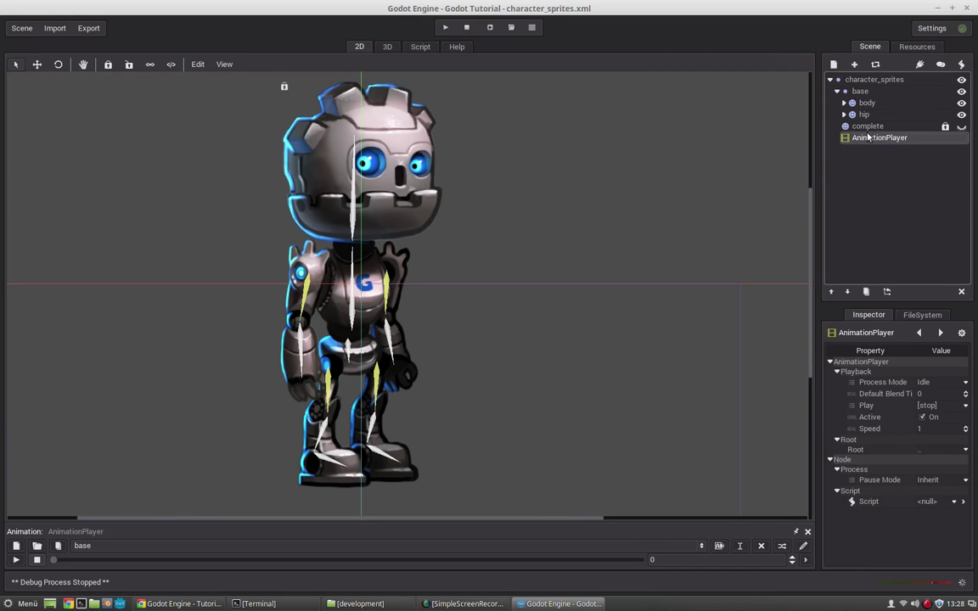
pyautogui.click(836, 91)
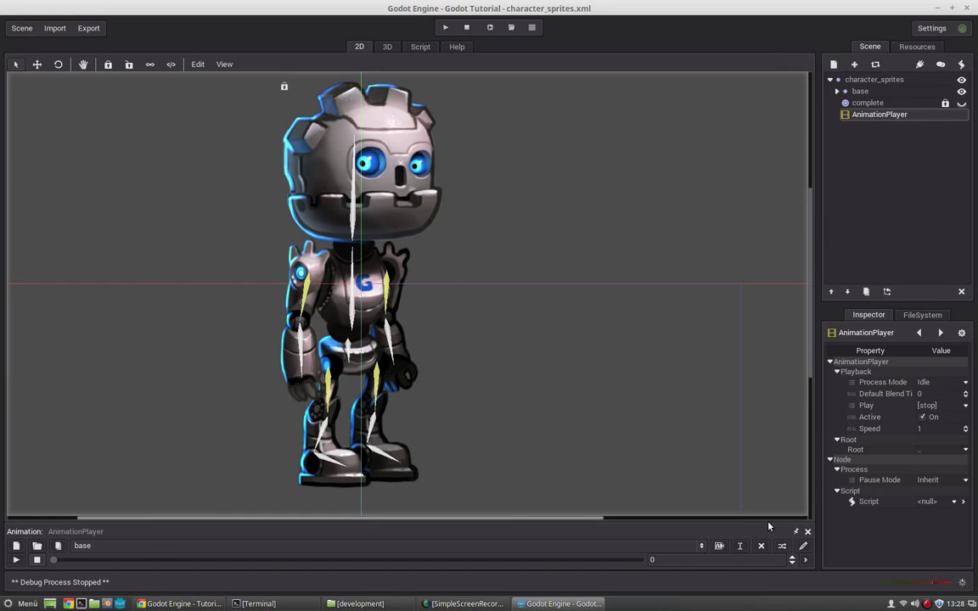
pyautogui.click(81, 547)
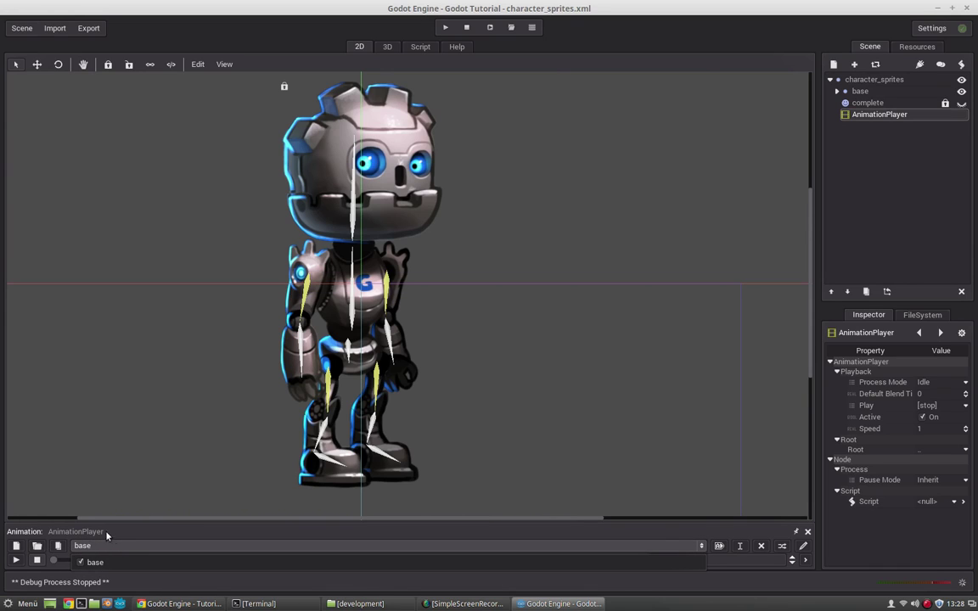
pyautogui.click(56, 529)
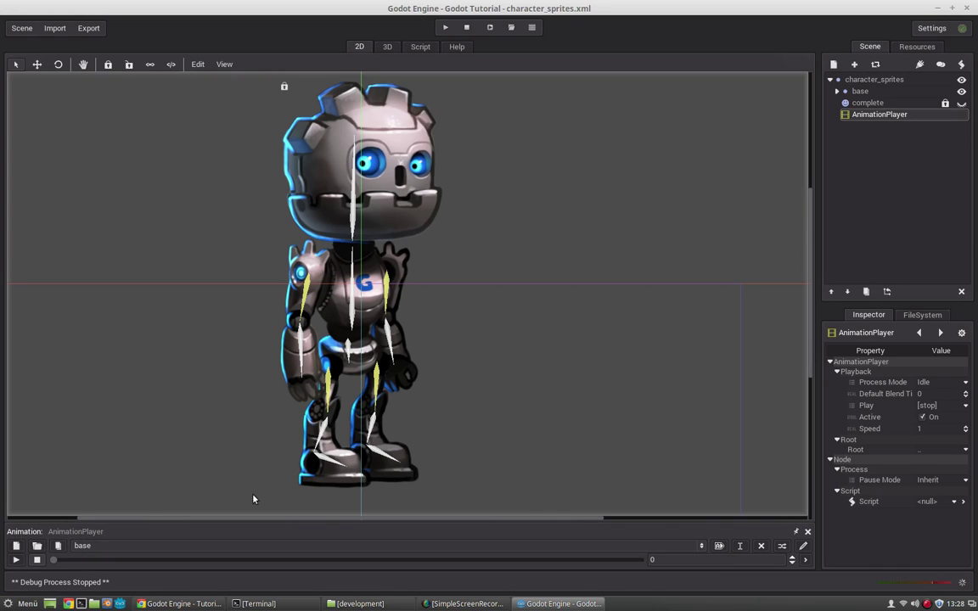
pyautogui.click(803, 546)
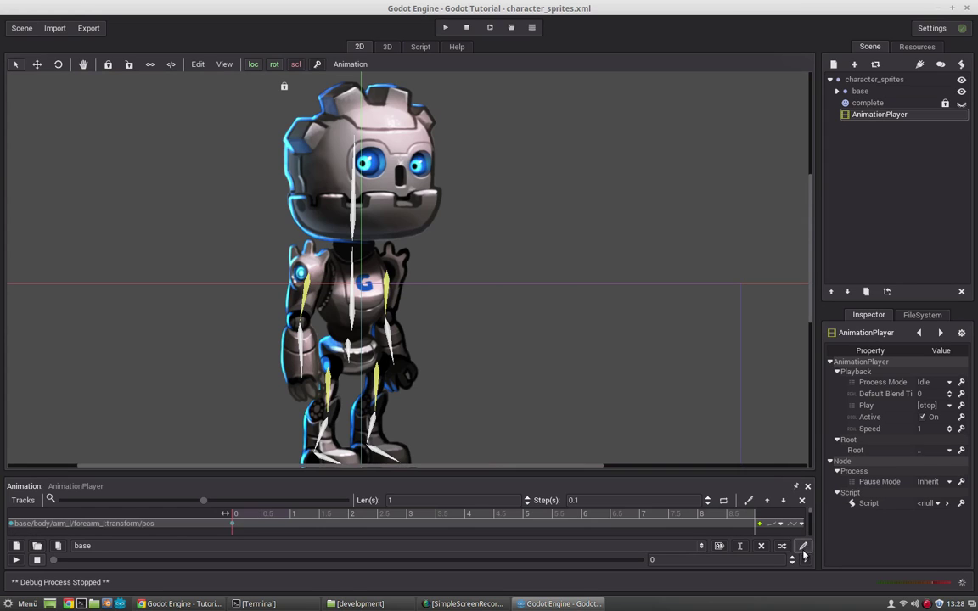
pyautogui.click(801, 546)
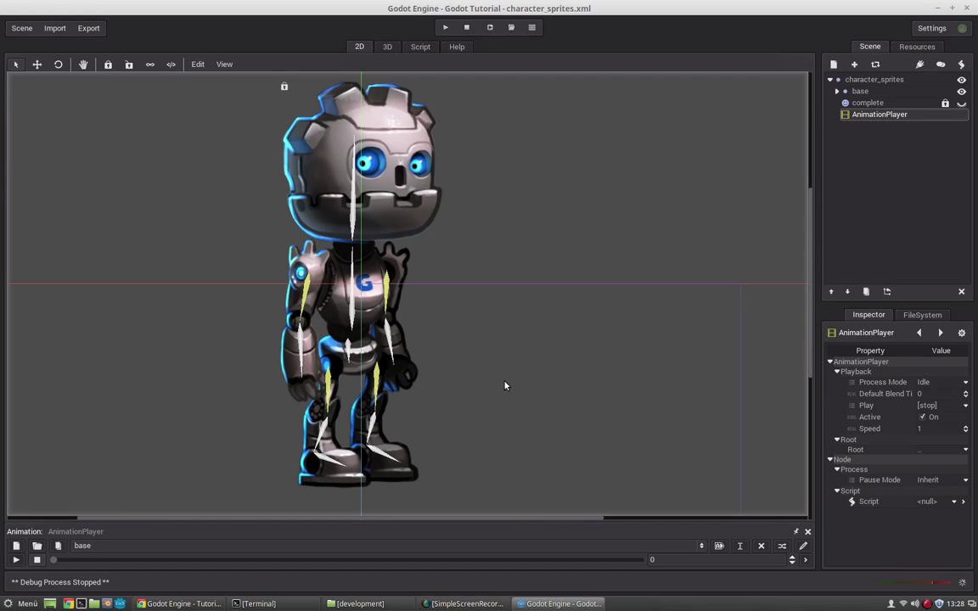
# Step: Create a new animation named "run" and check it in the animation list
pyautogui.click(17, 546)
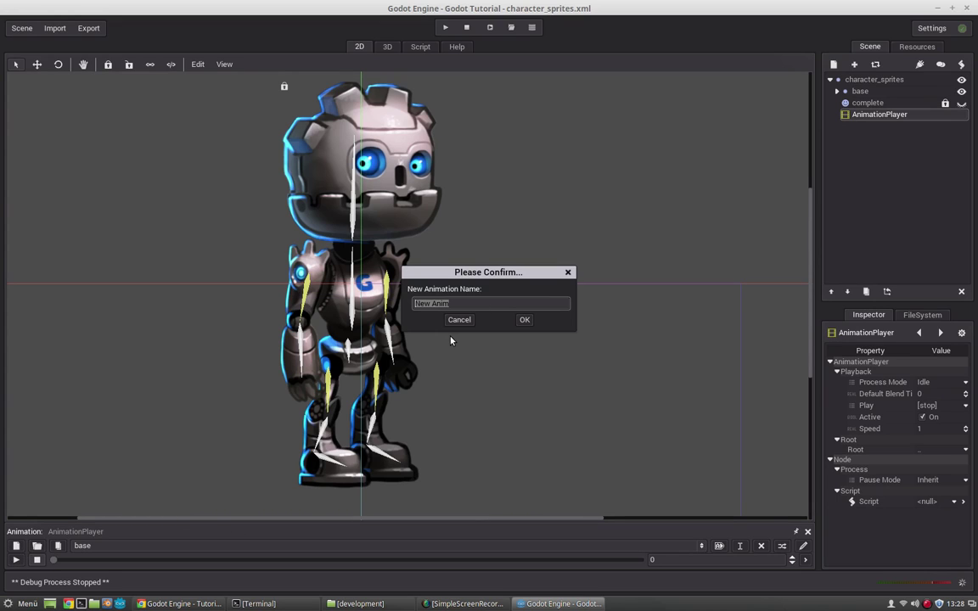
pyautogui.write('run')
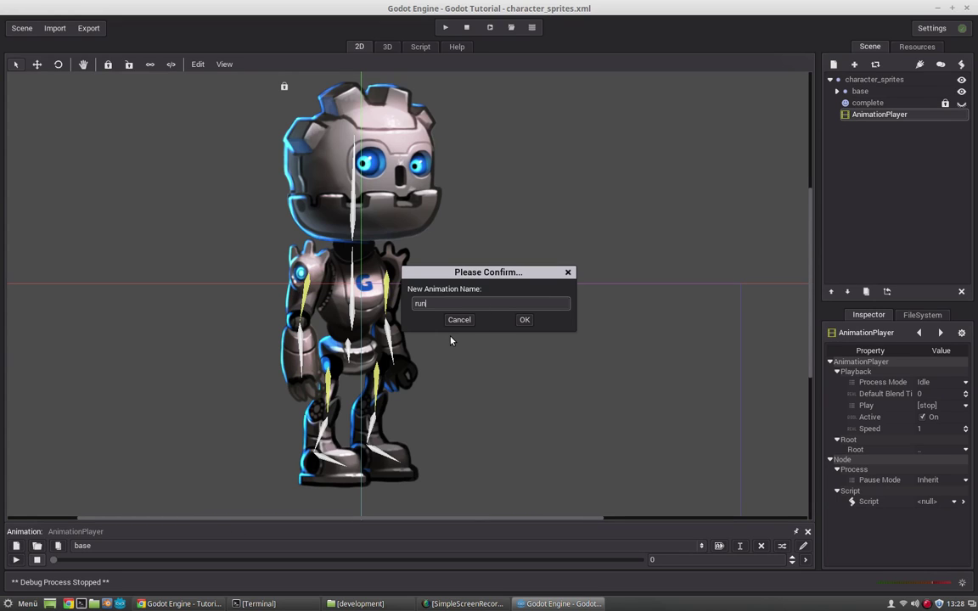
pyautogui.click(524, 320)
pyautogui.click(81, 545)
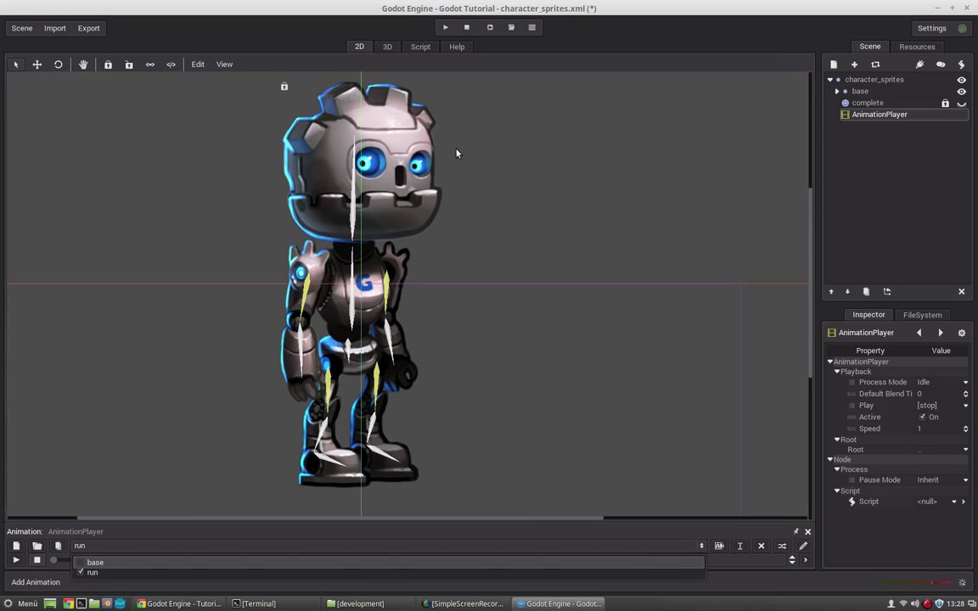
# Step: Raise the robot's arm forward and rotate the head to about -43.6 degrees, and undo the head changes
pyautogui.moveTo(389, 341); pyautogui.dragTo(430, 313)
pyautogui.moveTo(352, 194); pyautogui.dragTo(372, 199)
pyautogui.keyDown('ctrl'); pyautogui.moveTo(373, 198); pyautogui.dragTo(390, 224); pyautogui.keyUp('ctrl')
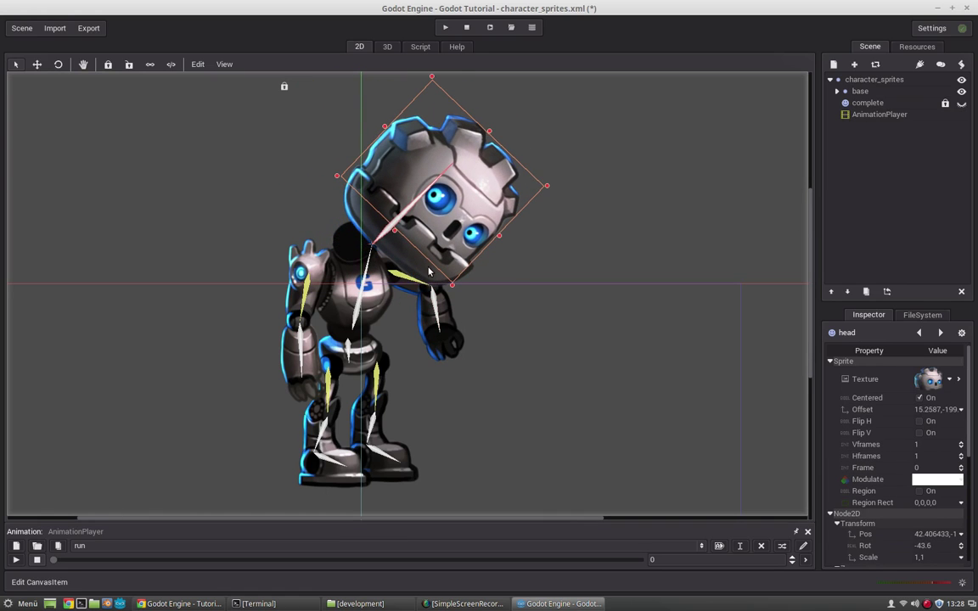
pyautogui.hotkey('ctrl', 'z')
pyautogui.hotkey('ctrl', 'z')
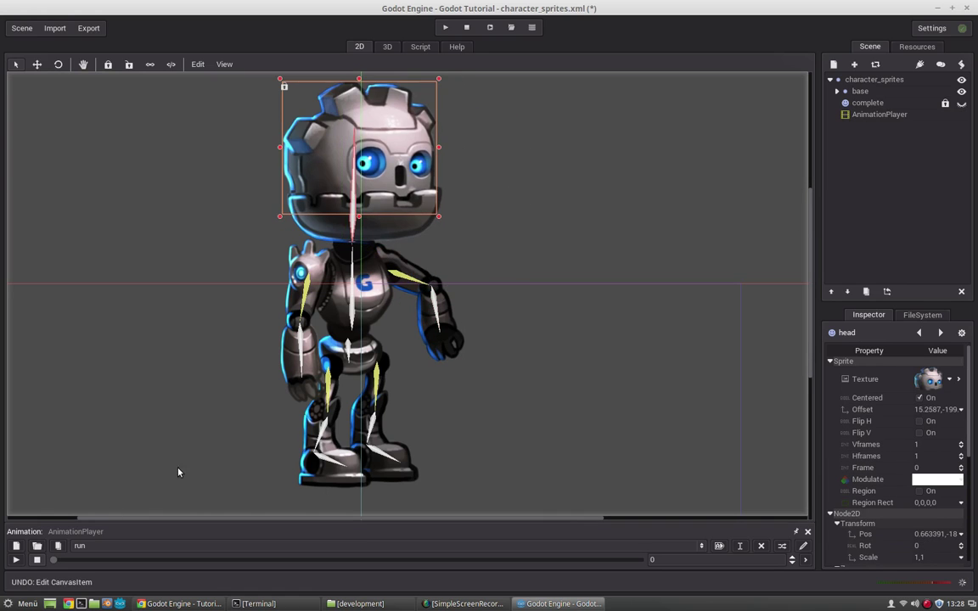
# Step: Switch to the base animation and scrub its timeline back to 0 to restore the robot's default pose
pyautogui.click(79, 546)
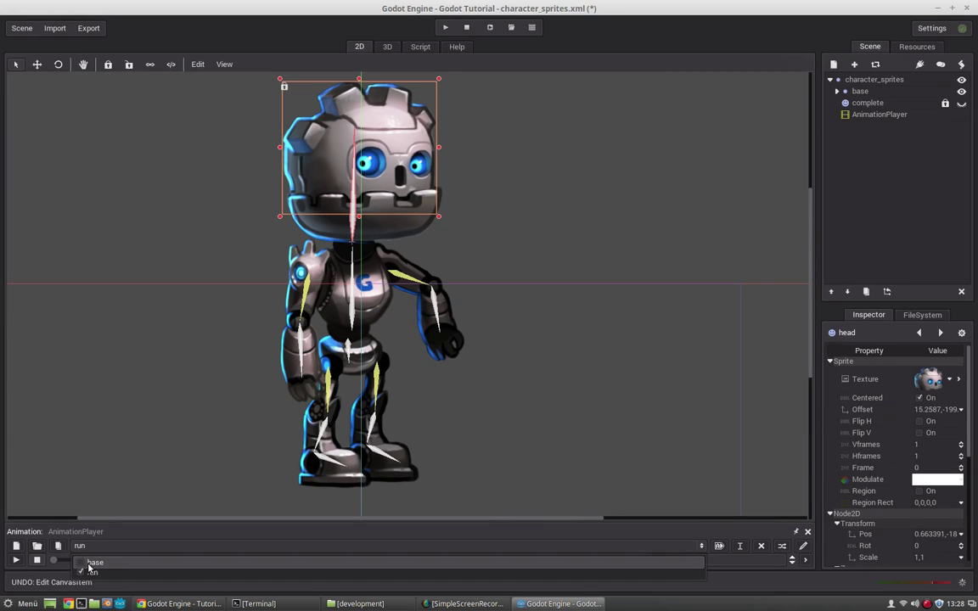
pyautogui.click(85, 513)
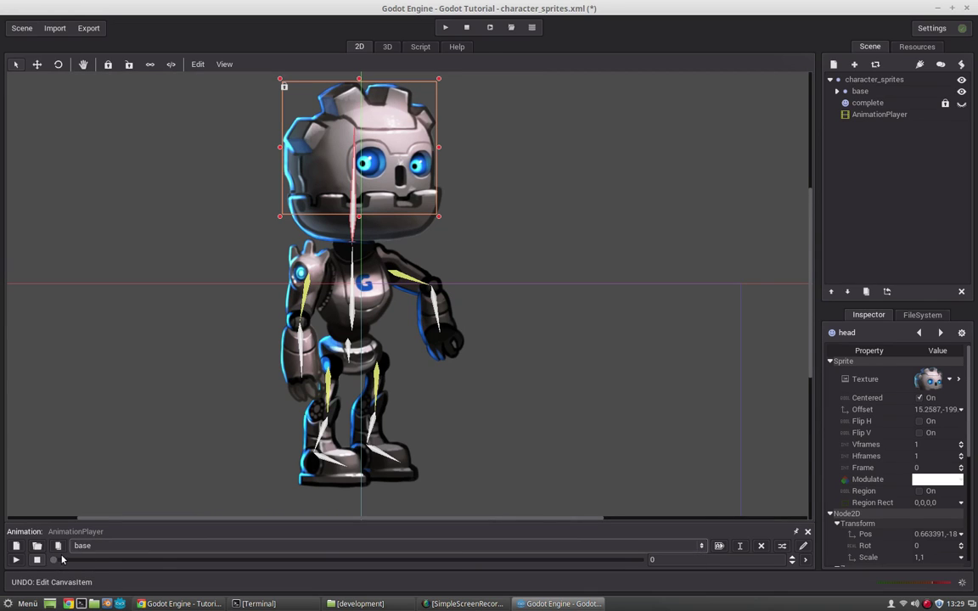
pyautogui.moveTo(55, 560); pyautogui.dragTo(89, 561)
pyautogui.click(50, 560)
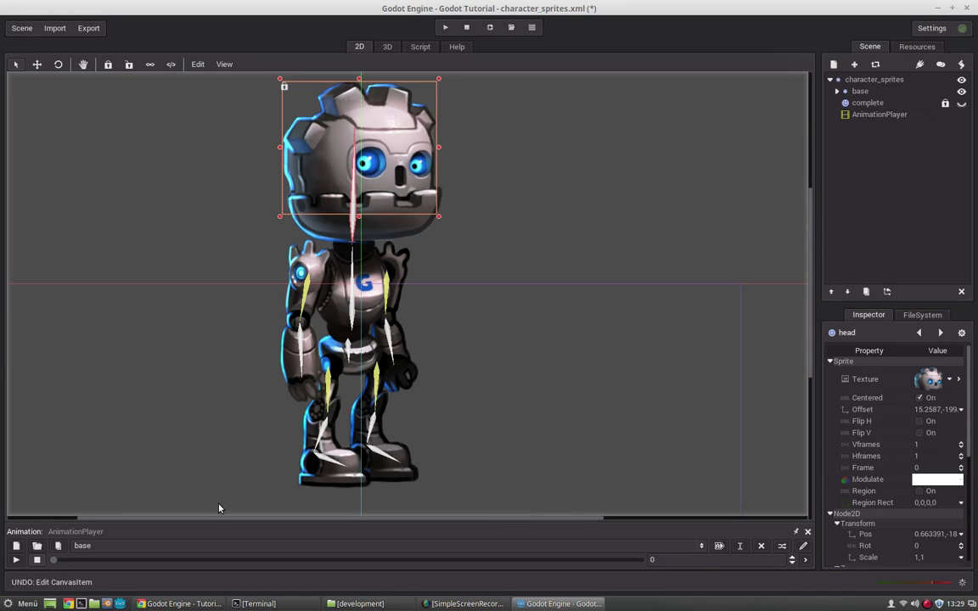
# Step: Switch back to the run animation and show its track editor
pyautogui.click(84, 546)
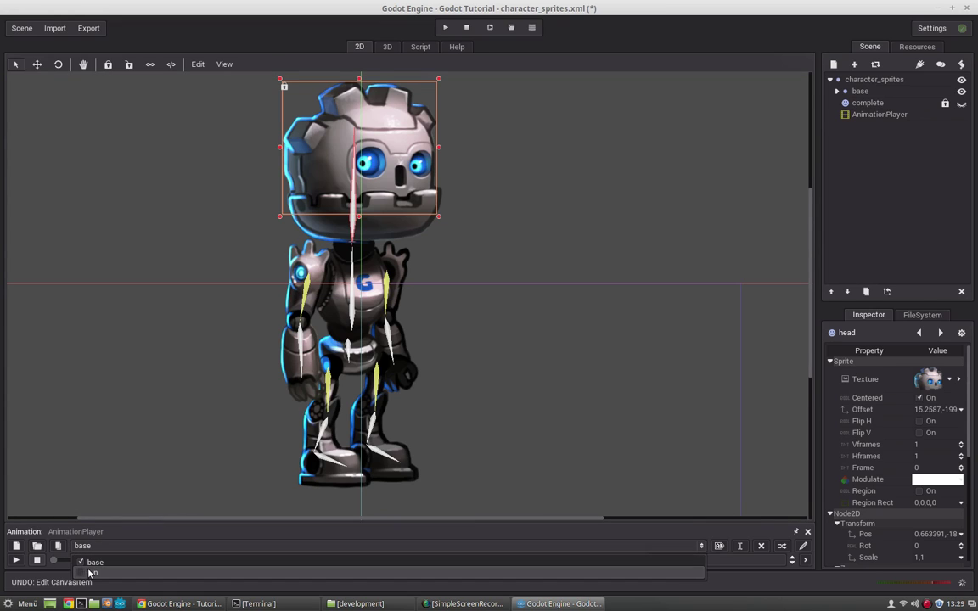
pyautogui.click(90, 573)
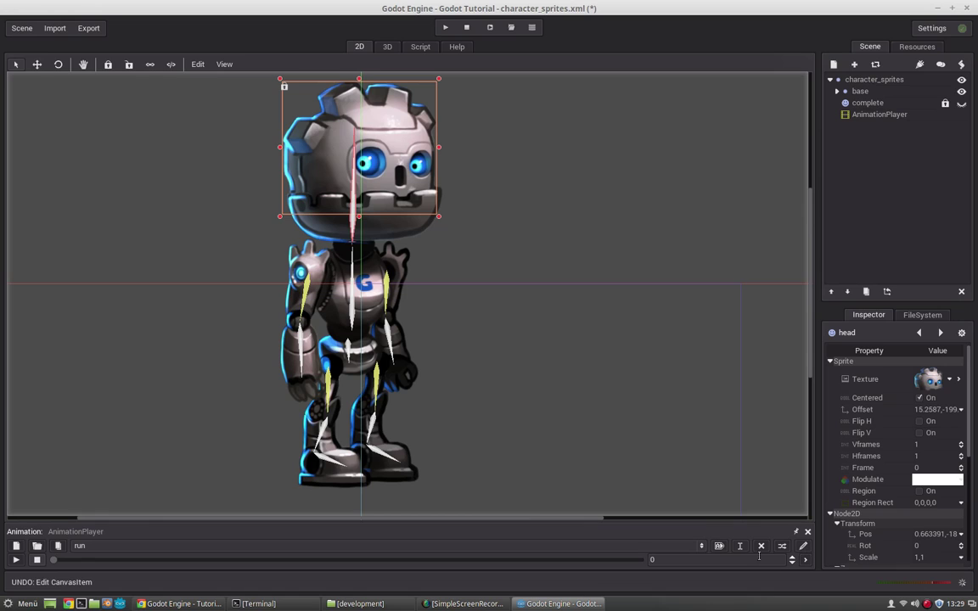
pyautogui.click(803, 548)
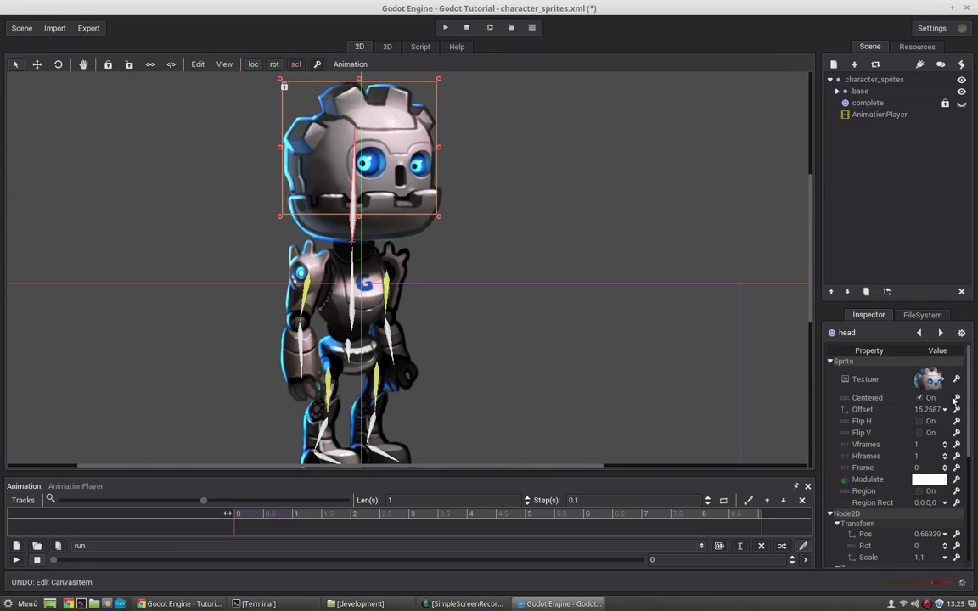
# Step: Look over the head sprite's keyable properties and the run animation's timeline and track options
pyautogui.moveTo(968, 401)
pyautogui.mouseDown()
pyautogui.moveTo(970, 485)
pyautogui.moveTo(967, 382)
pyautogui.mouseUp()
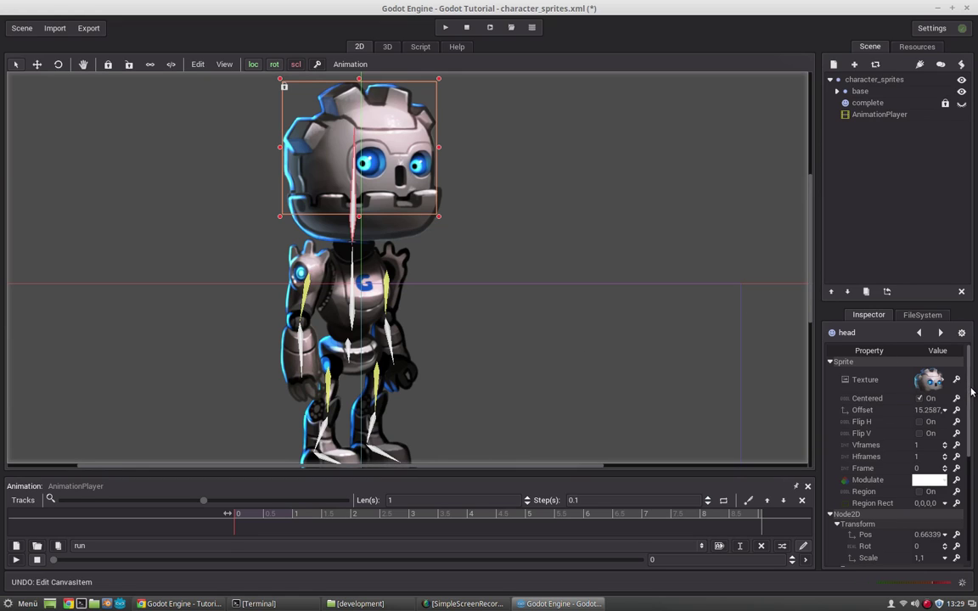
pyautogui.moveTo(966, 391); pyautogui.dragTo(968, 530)
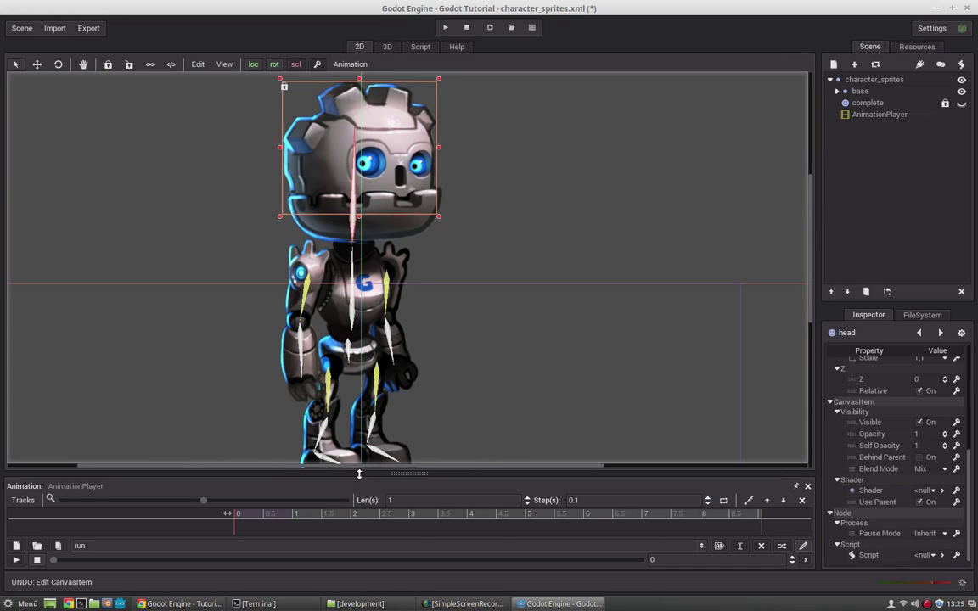
pyautogui.moveTo(359, 473); pyautogui.dragTo(360, 467)
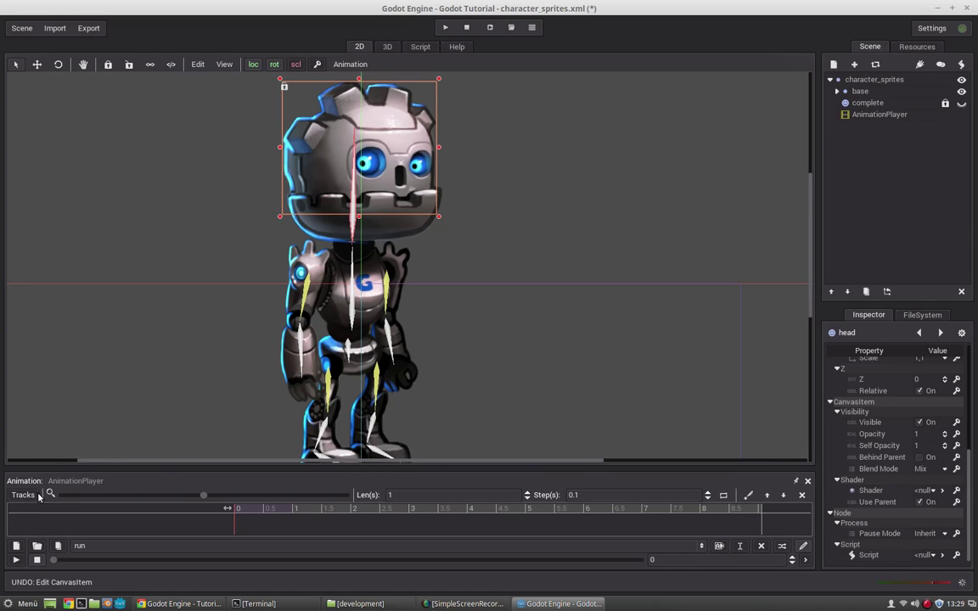
pyautogui.click(266, 509)
pyautogui.click(238, 510)
pyautogui.click(21, 498)
pyautogui.click(203, 496)
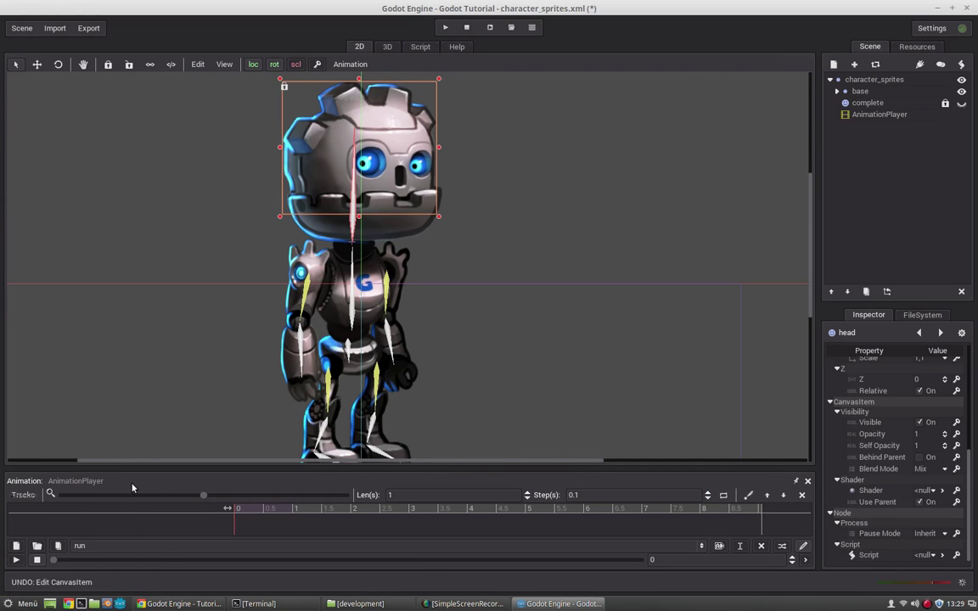
# Step: Add a Call Func track to the run animation, enlarge the track editor, and insert a key at time 0
pyautogui.click(23, 495)
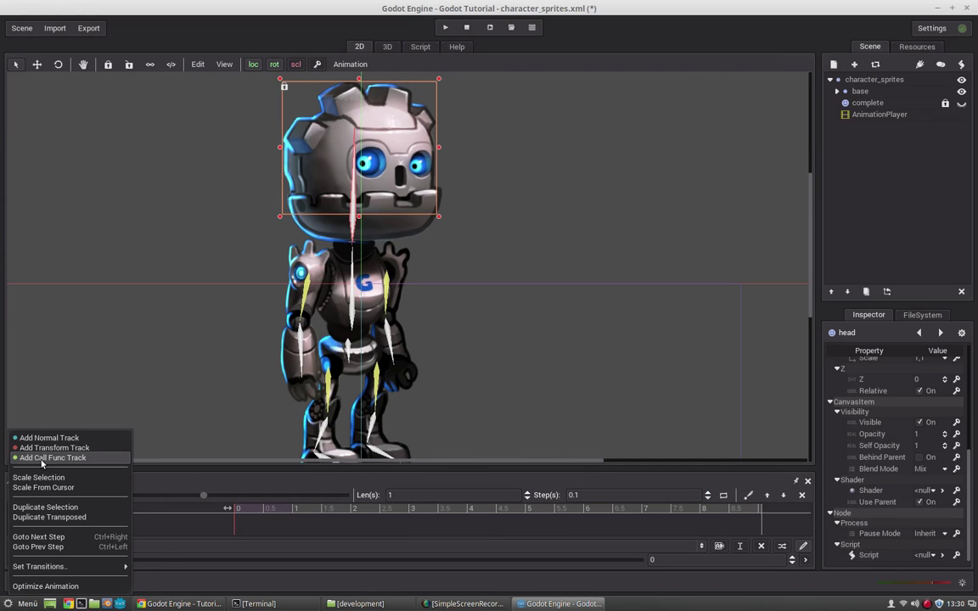
pyautogui.click(39, 460)
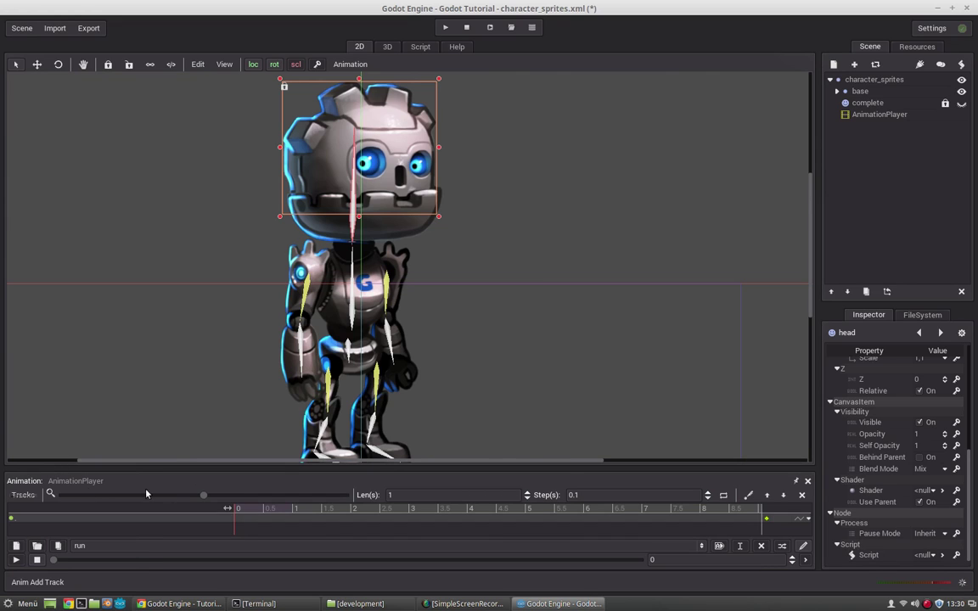
pyautogui.moveTo(201, 465); pyautogui.dragTo(201, 350)
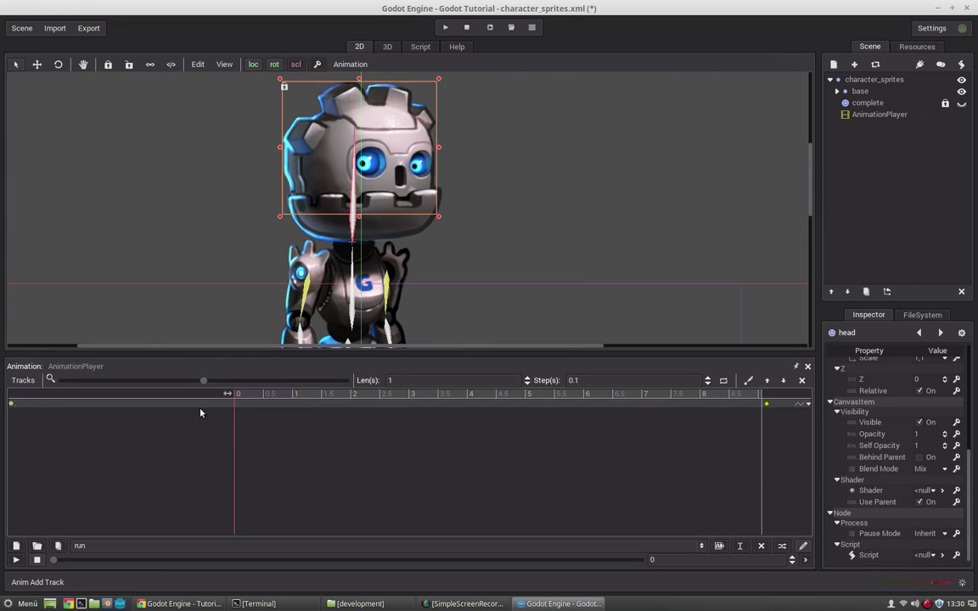
pyautogui.click(766, 406)
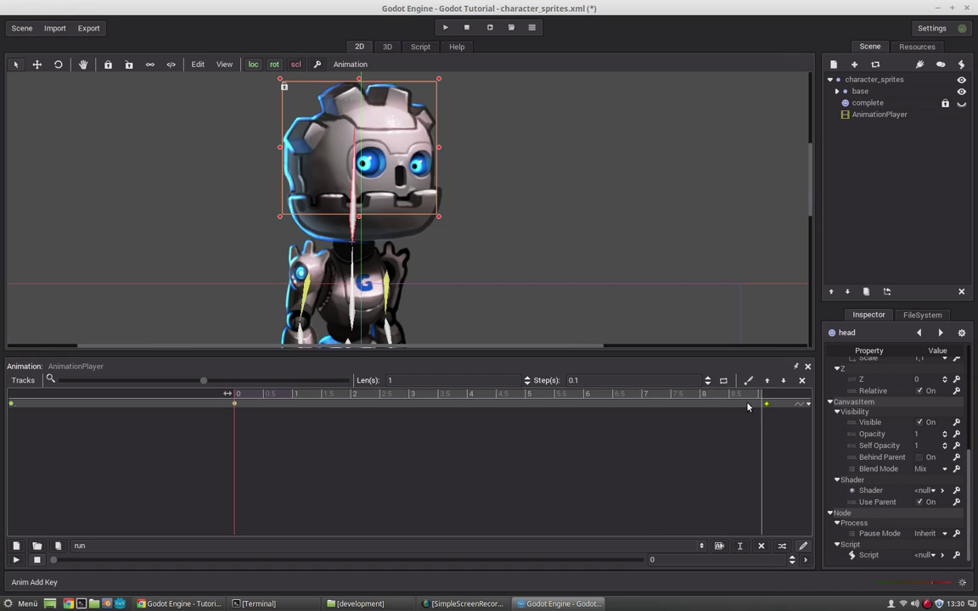
# Step: Set the name of the function called by the Call Func key at time 0 to jump
pyautogui.rightClick(235, 402)
pyautogui.click(259, 443)
pyautogui.click(420, 46)
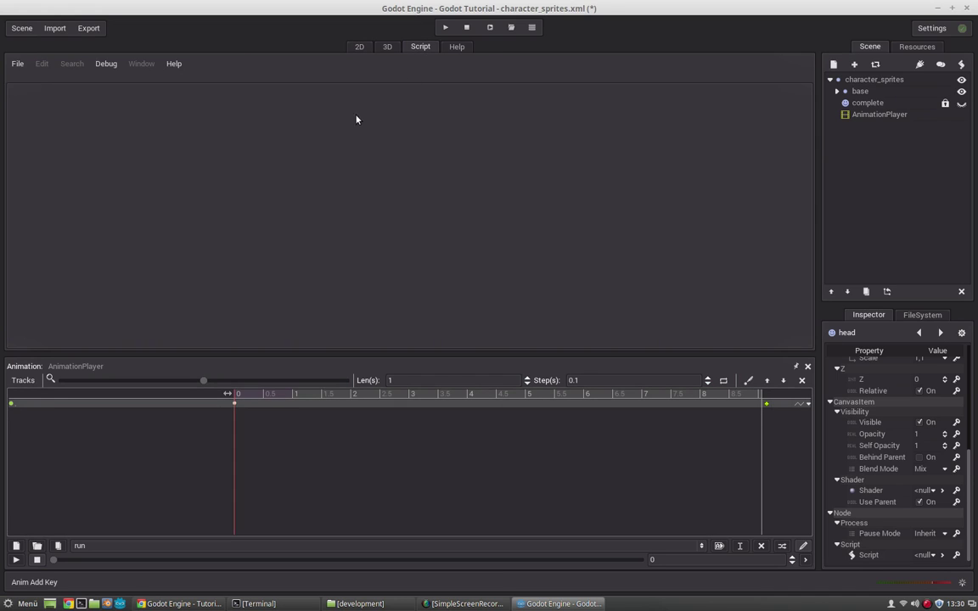
pyautogui.click(358, 46)
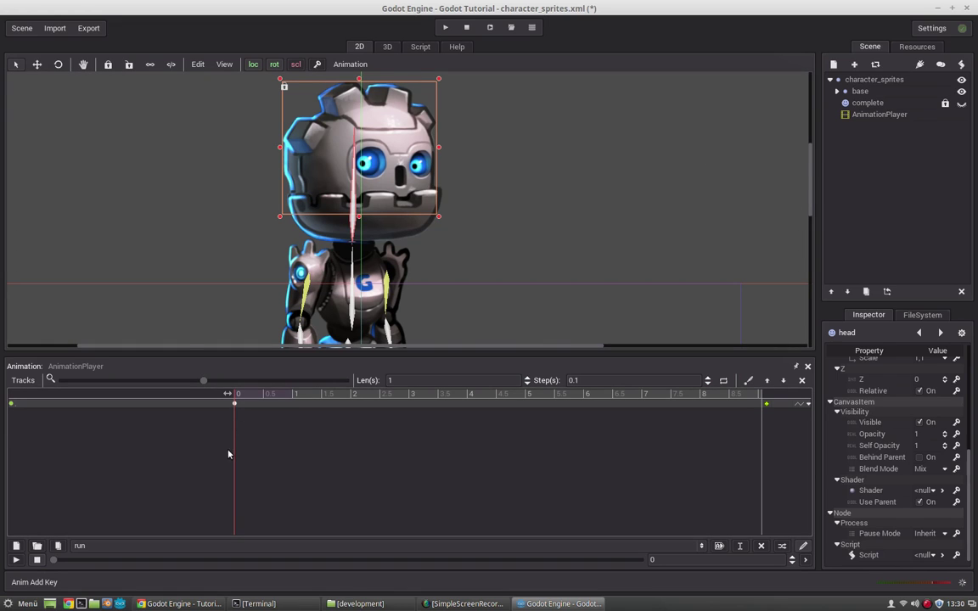
pyautogui.click(235, 406)
pyautogui.click(268, 444)
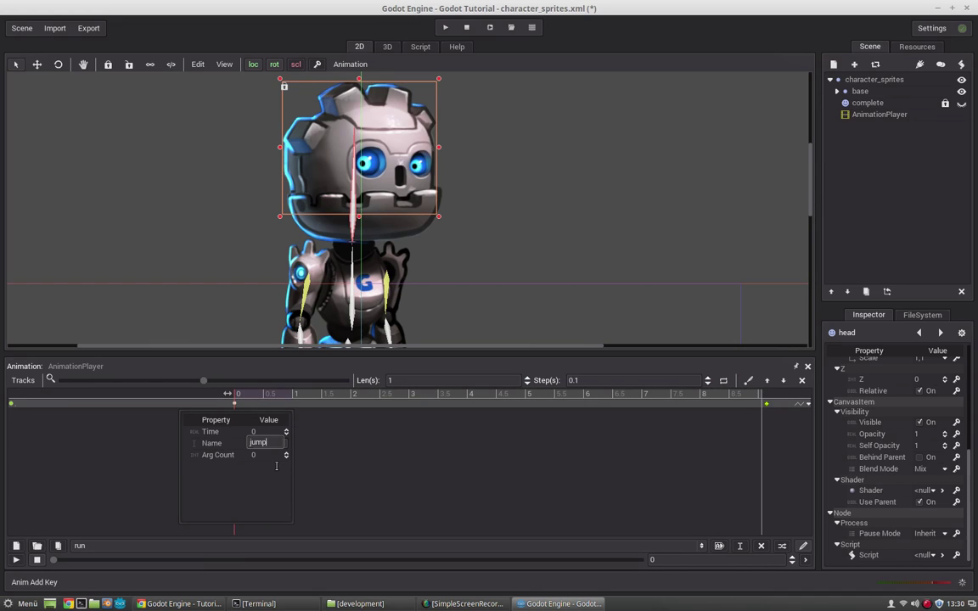
pyautogui.press('Return')
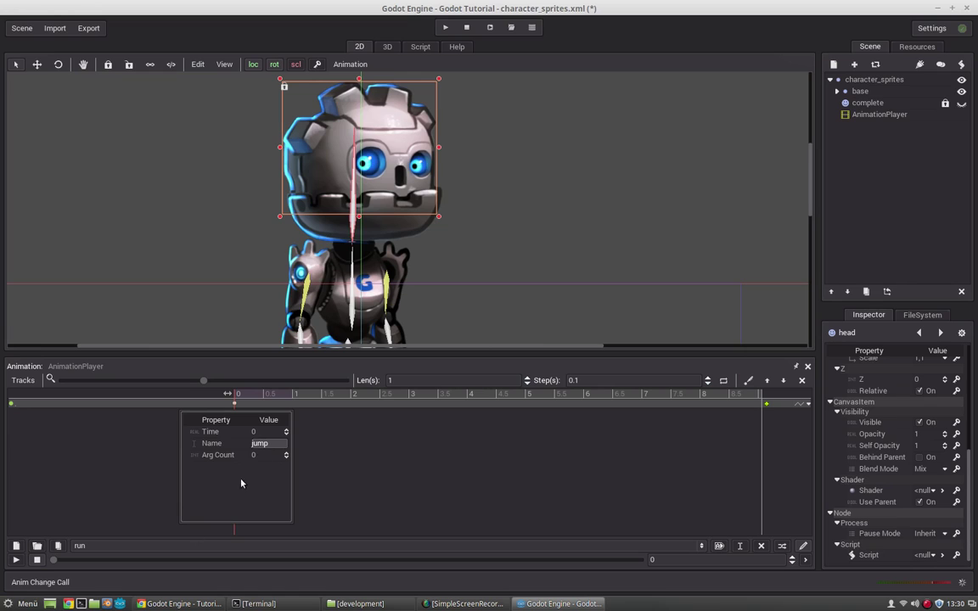
# Step: Give the jump call one argument, browse the available argument types, and move the key to about 0.2 s
pyautogui.click(286, 453)
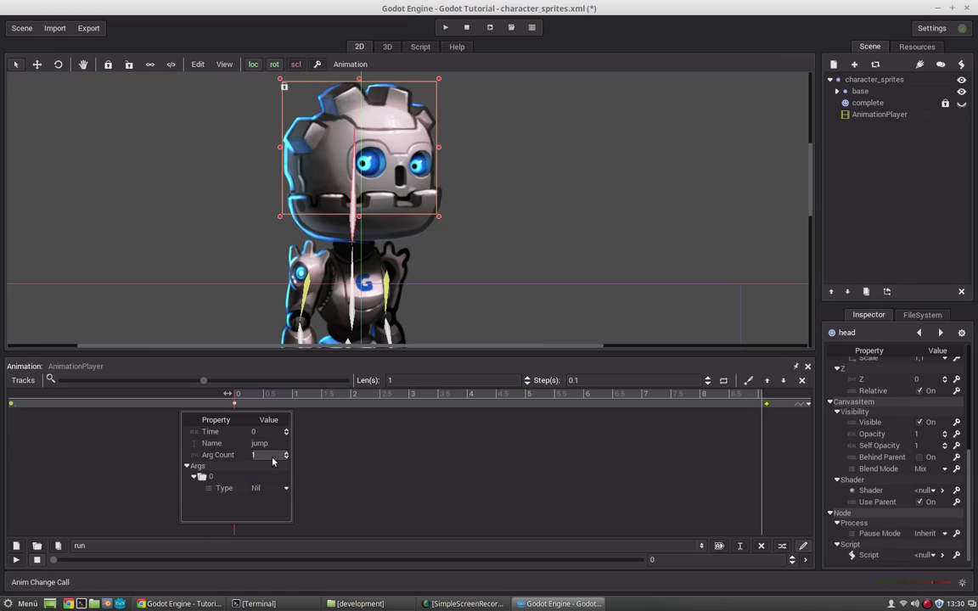
pyautogui.click(266, 490)
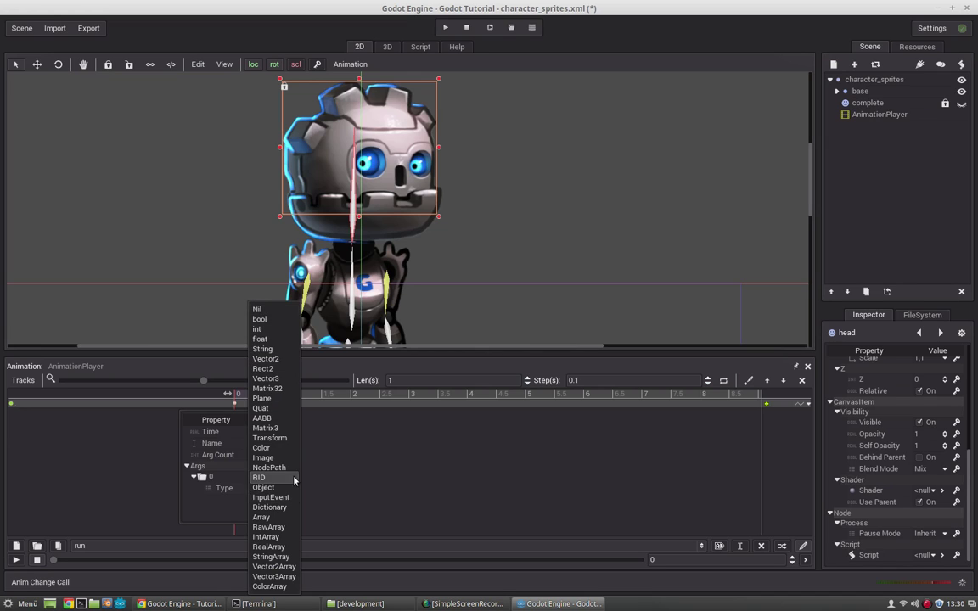
pyautogui.click(306, 476)
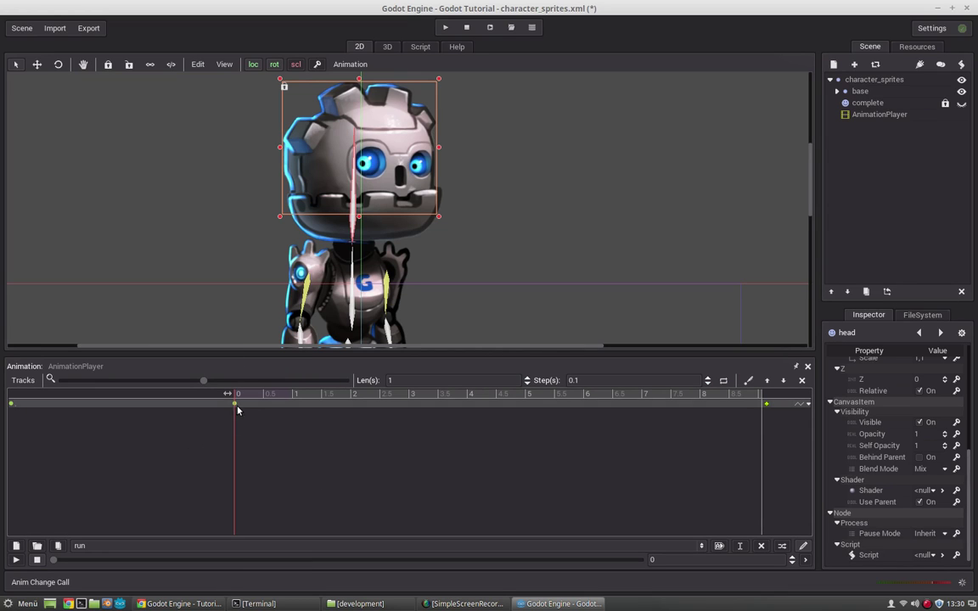
pyautogui.moveTo(237, 410)
pyautogui.mouseDown()
pyautogui.moveTo(272, 411)
pyautogui.moveTo(246, 401)
pyautogui.mouseUp()
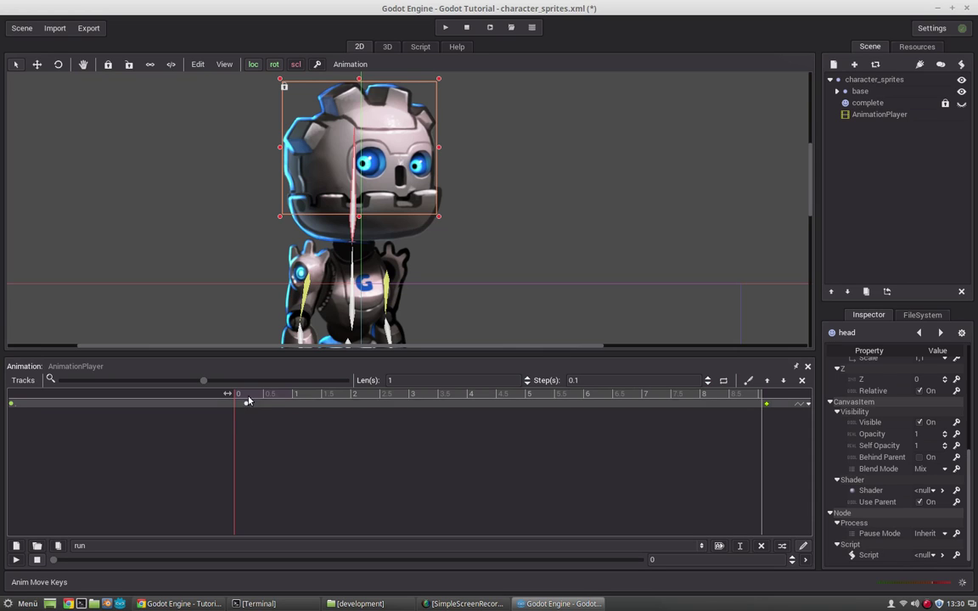
# Step: Remove the Call Func track from the run animation and shrink the track editor so the robot's whole body is visible
pyautogui.click(802, 381)
pyautogui.moveTo(399, 259); pyautogui.dragTo(397, 265, button='middle')
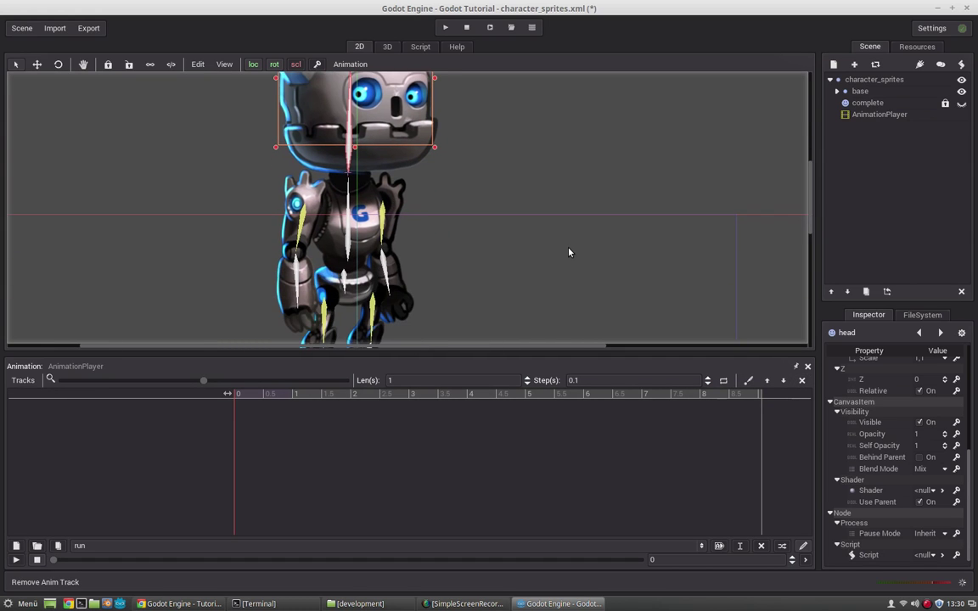
pyautogui.scroll(-3, 569, 252)
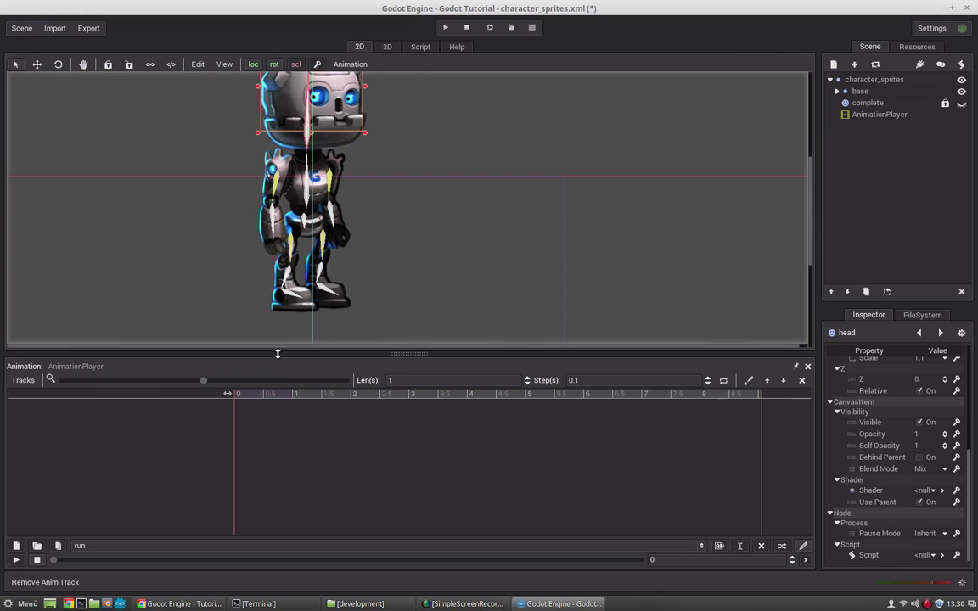
pyautogui.moveTo(277, 349); pyautogui.dragTo(279, 401)
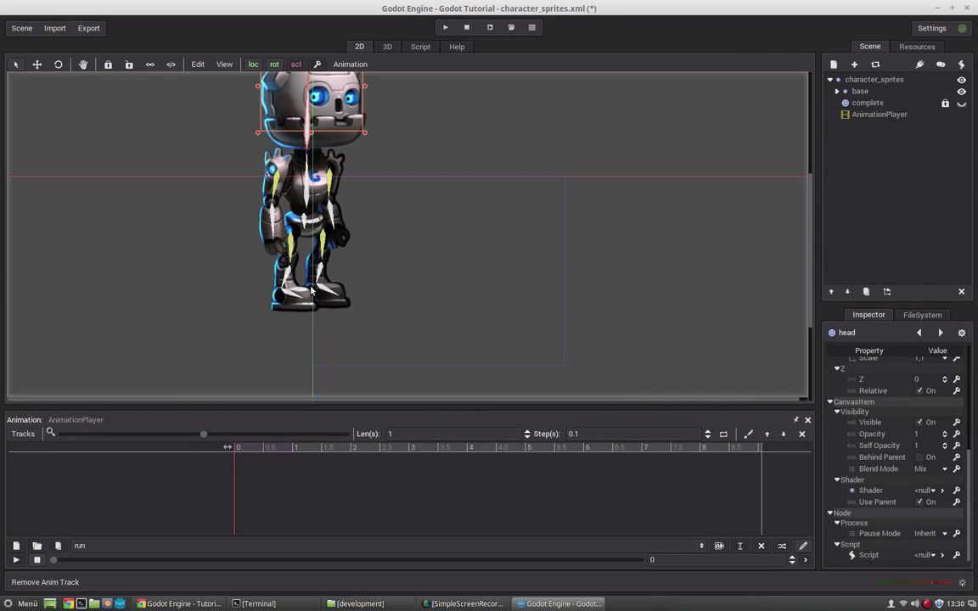
pyautogui.moveTo(383, 286); pyautogui.dragTo(383, 306, button='middle')
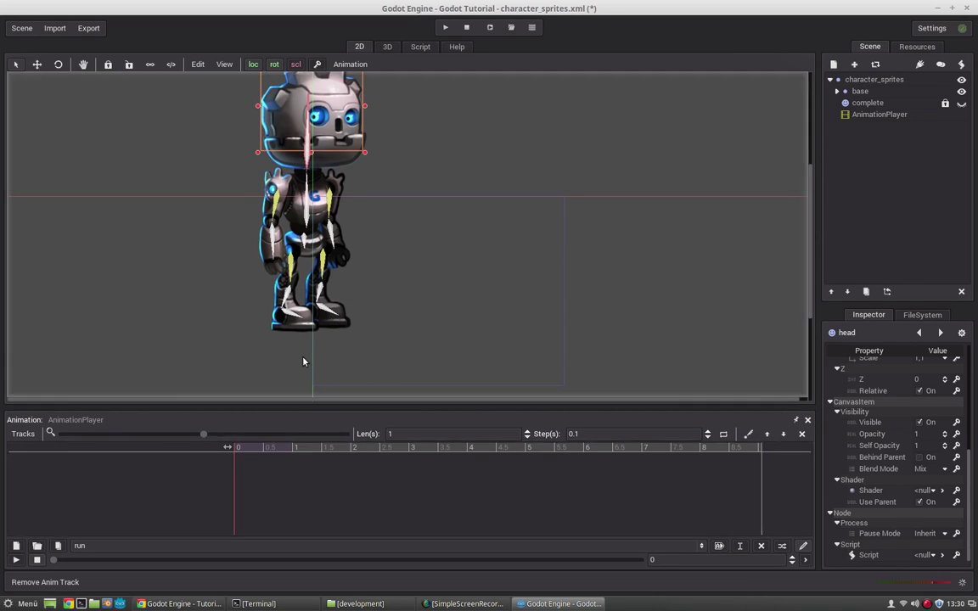
# Step: Pose the legs in a running stride with the left foot forward and raised and the right foot stretched backward
pyautogui.moveTo(329, 315); pyautogui.dragTo(358, 299)
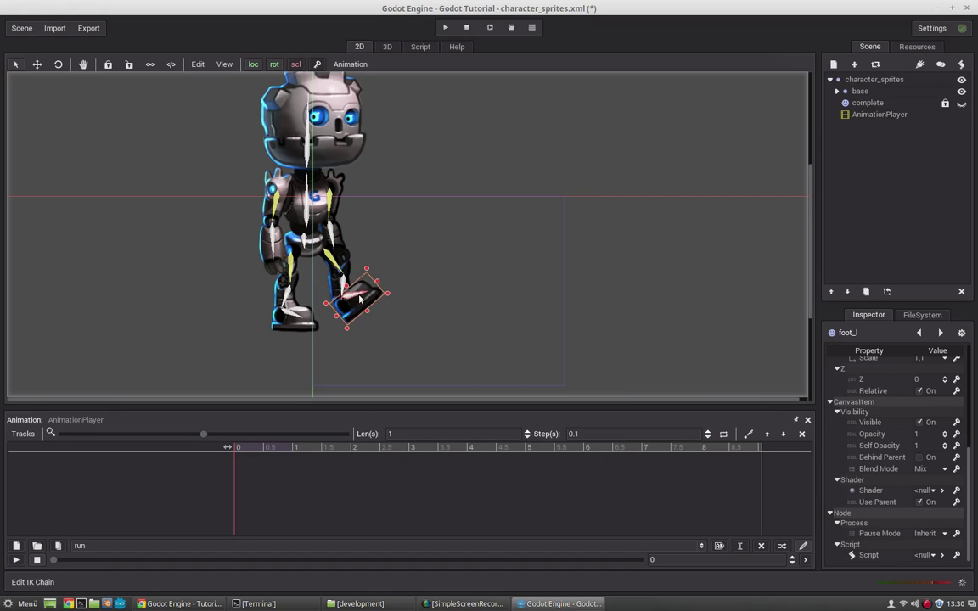
pyautogui.moveTo(357, 297)
pyautogui.mouseDown()
pyautogui.moveTo(355, 320)
pyautogui.moveTo(360, 299)
pyautogui.mouseUp()
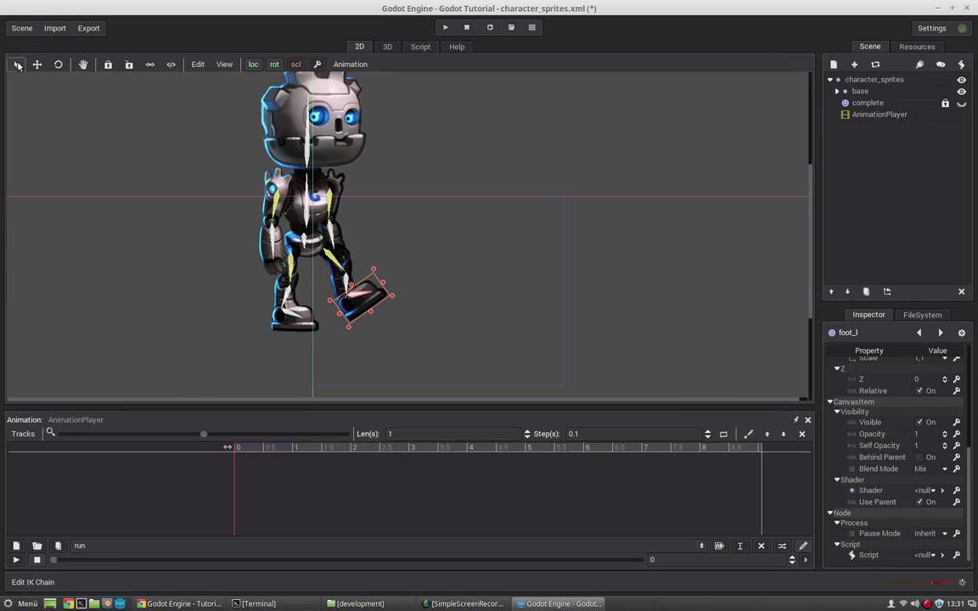
pyautogui.moveTo(358, 295); pyautogui.dragTo(360, 298)
pyautogui.moveTo(301, 317); pyautogui.dragTo(251, 304)
pyautogui.moveTo(359, 295); pyautogui.dragTo(365, 288)
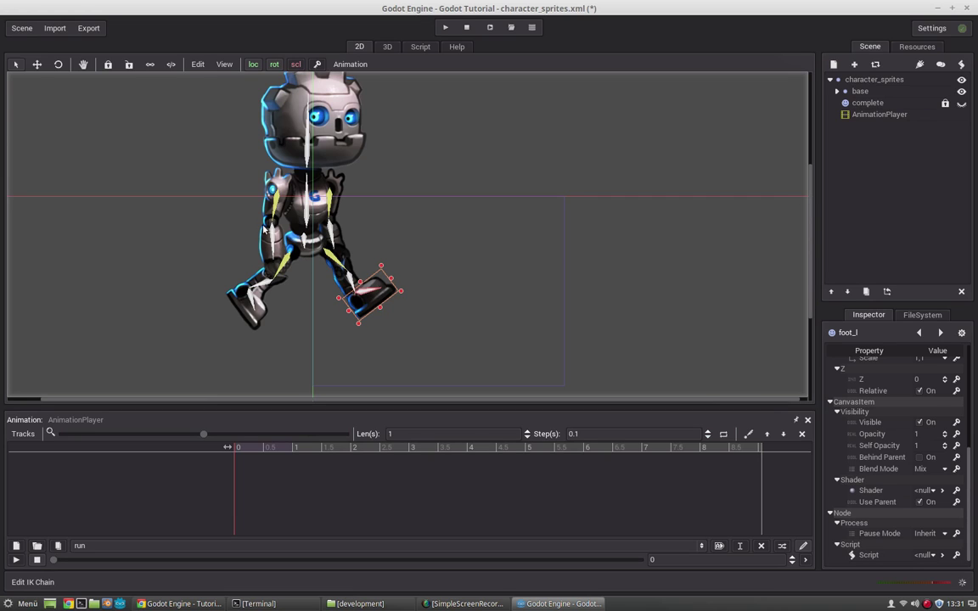
# Step: Bend the right arm forward in front of the torso and refine the placement of both feet
pyautogui.moveTo(250, 234)
pyautogui.mouseDown()
pyautogui.moveTo(261, 218)
pyautogui.moveTo(254, 245)
pyautogui.moveTo(260, 240)
pyautogui.moveTo(249, 241)
pyautogui.mouseUp()
pyautogui.moveTo(336, 238); pyautogui.dragTo(355, 216)
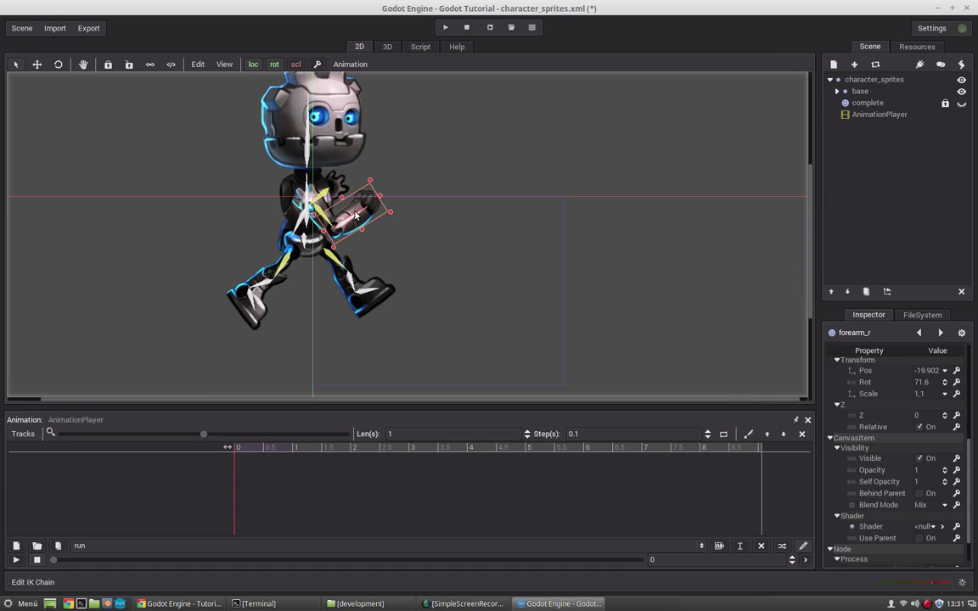
pyautogui.click(251, 307)
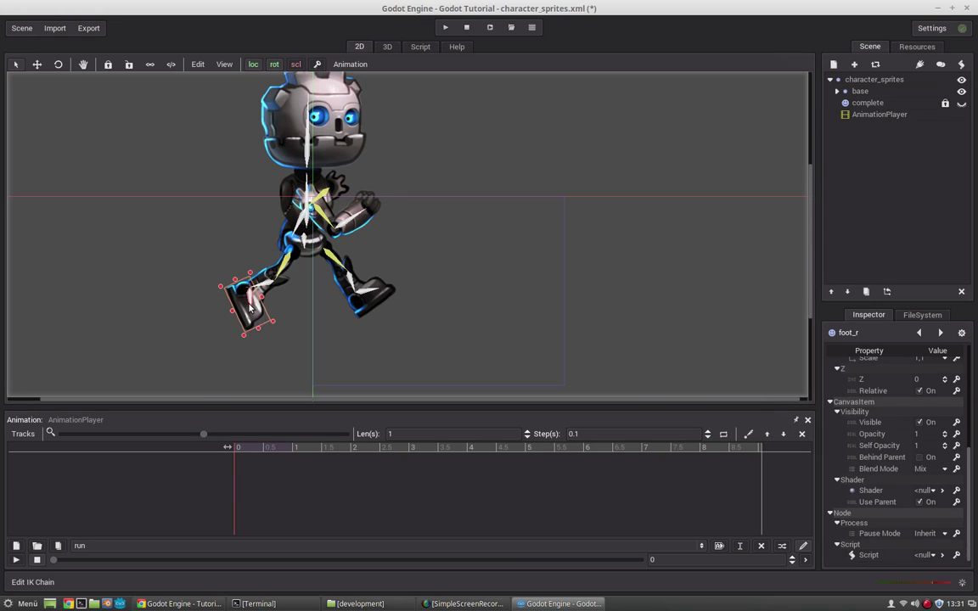
pyautogui.moveTo(250, 303)
pyautogui.mouseDown()
pyautogui.moveTo(243, 294)
pyautogui.moveTo(250, 306)
pyautogui.mouseUp()
pyautogui.click(368, 295)
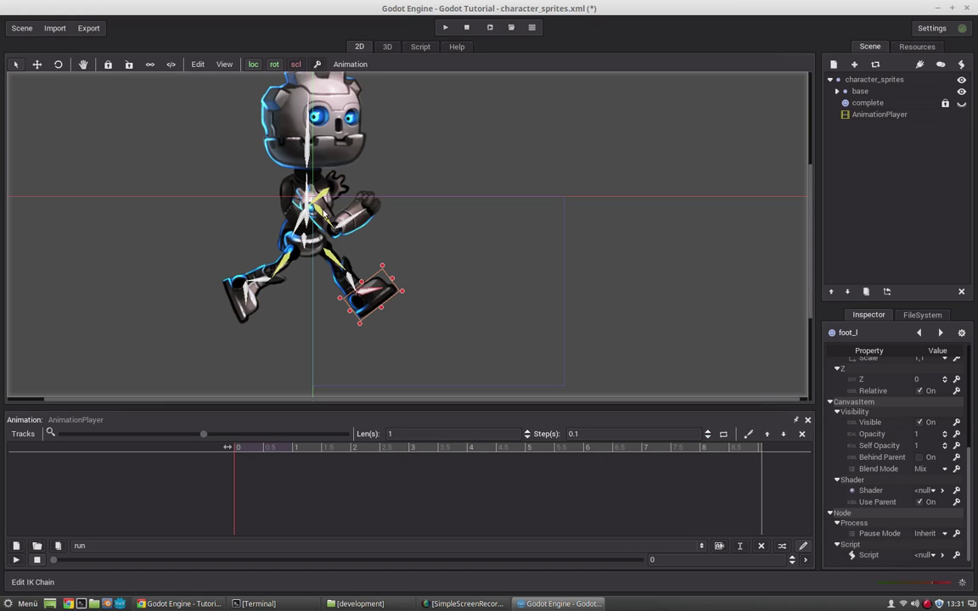
# Step: Complete the stride pose by swinging the left arm backward, leaning the upper body forward and tipping the left foot's toe upward
pyautogui.moveTo(324, 195); pyautogui.dragTo(285, 197)
pyautogui.moveTo(261, 232); pyautogui.dragTo(253, 219)
pyautogui.moveTo(311, 191); pyautogui.dragTo(334, 209)
pyautogui.moveTo(321, 131); pyautogui.dragTo(320, 124)
pyautogui.moveTo(379, 305)
pyautogui.mouseDown()
pyautogui.moveTo(383, 284)
pyautogui.moveTo(371, 276)
pyautogui.moveTo(366, 291)
pyautogui.mouseUp()
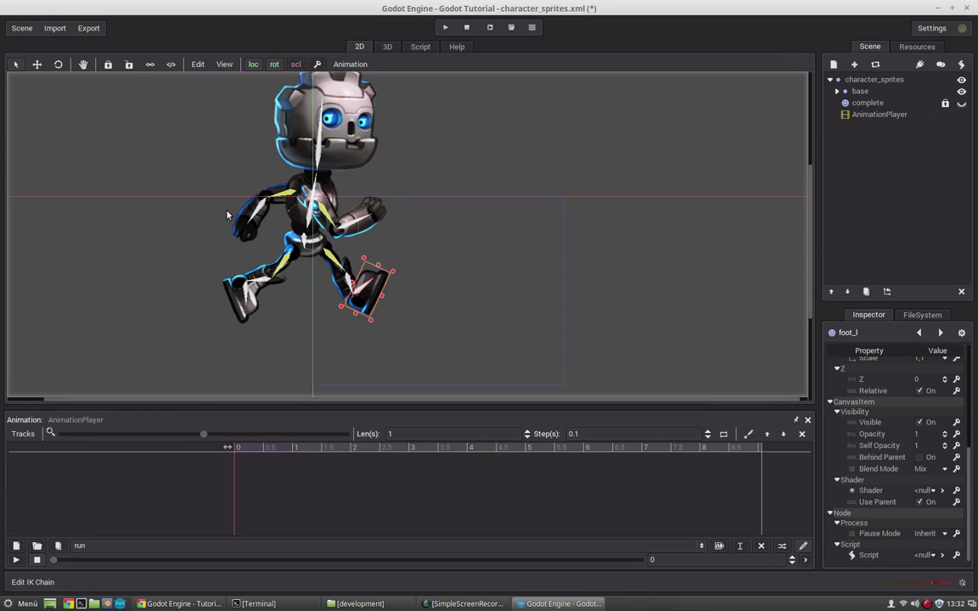
# Step: Select both feet, both forearms, the head, hip and body, and insert their pose keys at time 0 on new tracks
pyautogui.moveTo(442, 209)
pyautogui.mouseDown(button='middle')
pyautogui.moveTo(431, 269)
pyautogui.moveTo(445, 198)
pyautogui.mouseUp(button='middle')
pyautogui.keyDown('shift'); pyautogui.click(251, 310); pyautogui.keyUp('shift')
pyautogui.keyDown('shift'); pyautogui.click(323, 151); pyautogui.keyUp('shift')
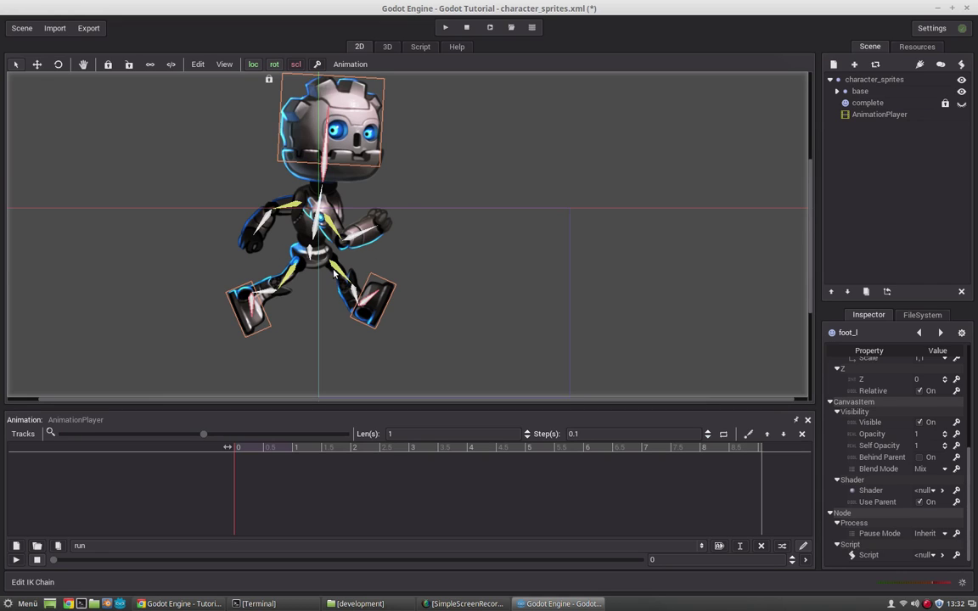
pyautogui.keyDown('shift'); pyautogui.click(309, 255); pyautogui.keyUp('shift')
pyautogui.keyDown('shift'); pyautogui.click(314, 228); pyautogui.keyUp('shift')
pyautogui.keyDown('shift'); pyautogui.click(238, 212); pyautogui.keyUp('shift')
pyautogui.keyDown('shift'); pyautogui.click(367, 232); pyautogui.keyUp('shift')
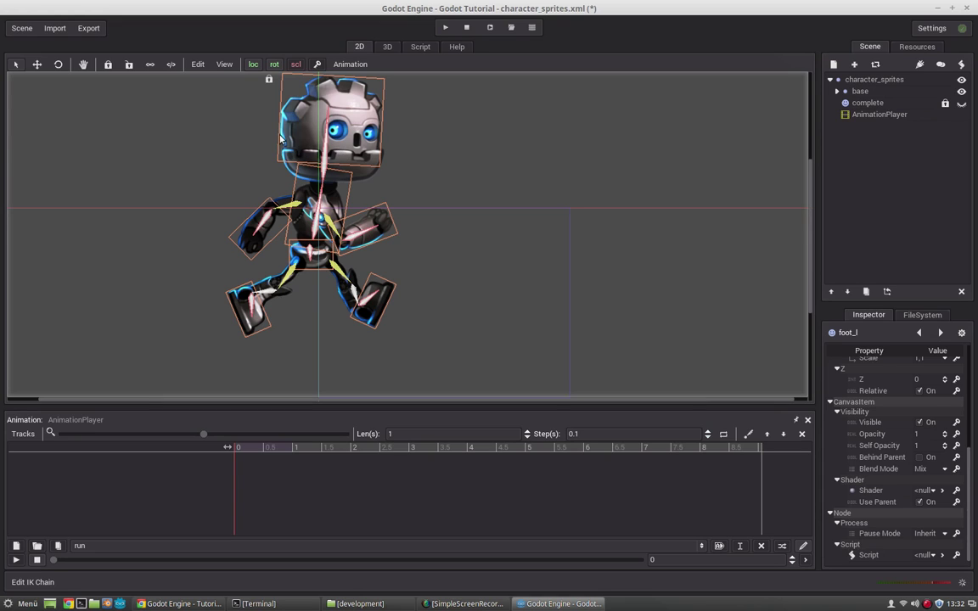
pyautogui.click(317, 65)
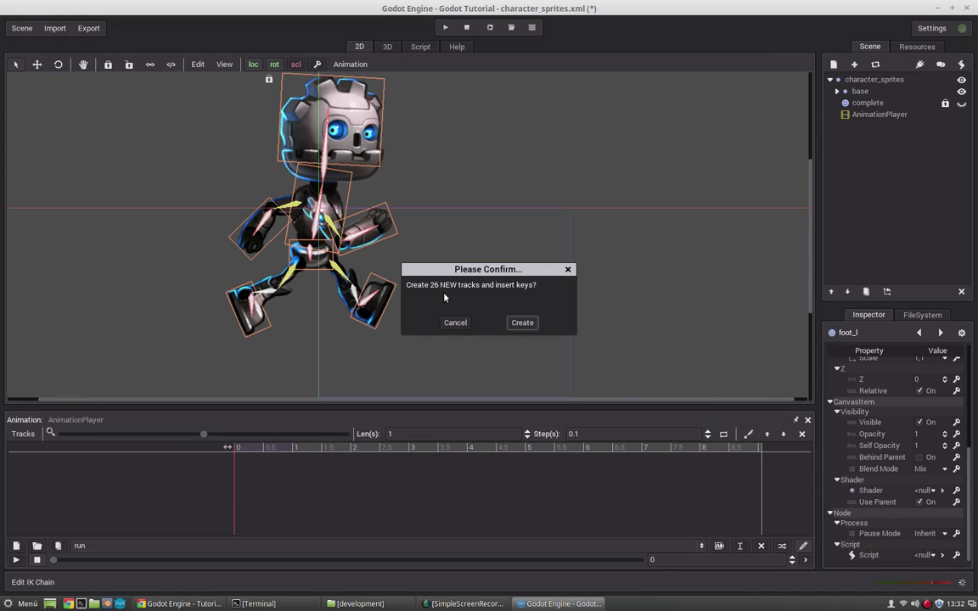
pyautogui.click(522, 322)
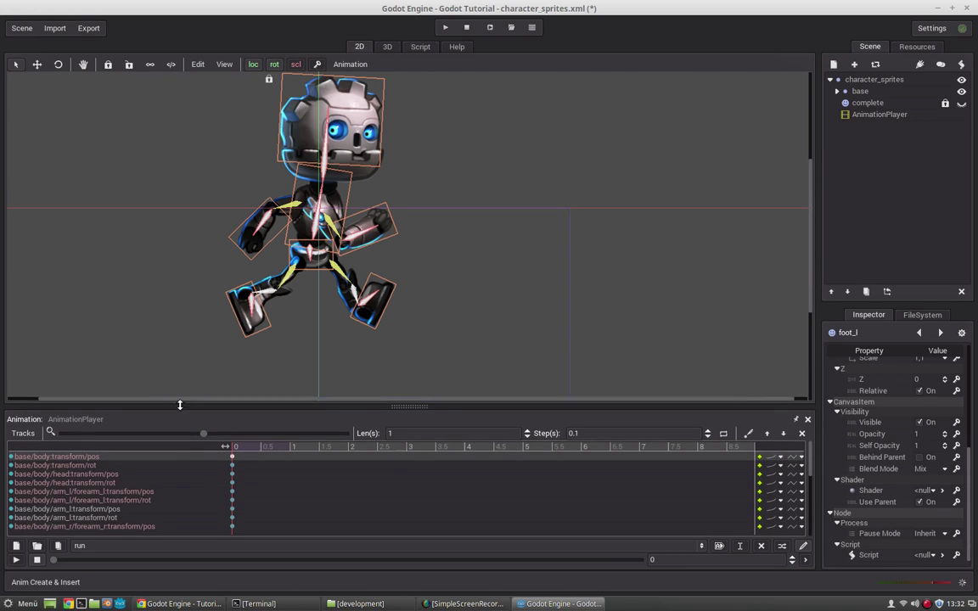
# Step: Move the run animation's playhead to 0.5 s and size the track editor to keep the robot's full body visible
pyautogui.moveTo(181, 397); pyautogui.dragTo(200, 230)
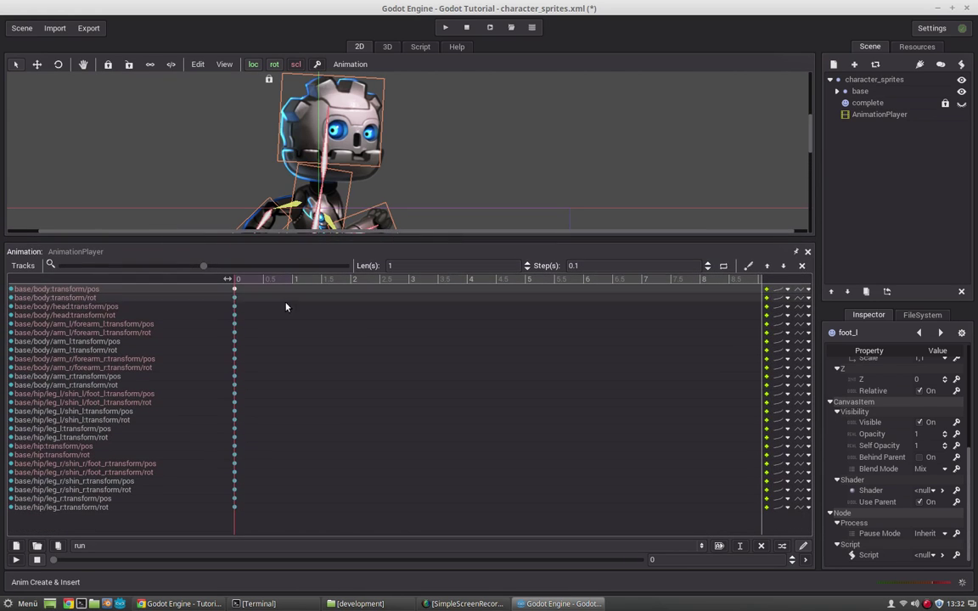
pyautogui.moveTo(263, 285)
pyautogui.mouseDown()
pyautogui.moveTo(271, 282)
pyautogui.moveTo(251, 283)
pyautogui.moveTo(263, 285)
pyautogui.mouseUp()
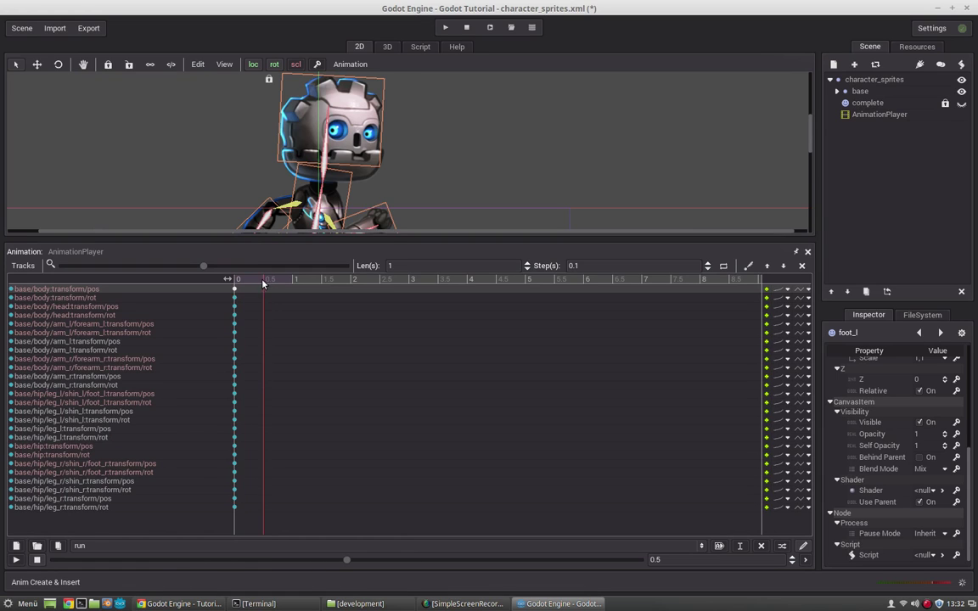
pyautogui.moveTo(254, 240); pyautogui.dragTo(279, 370)
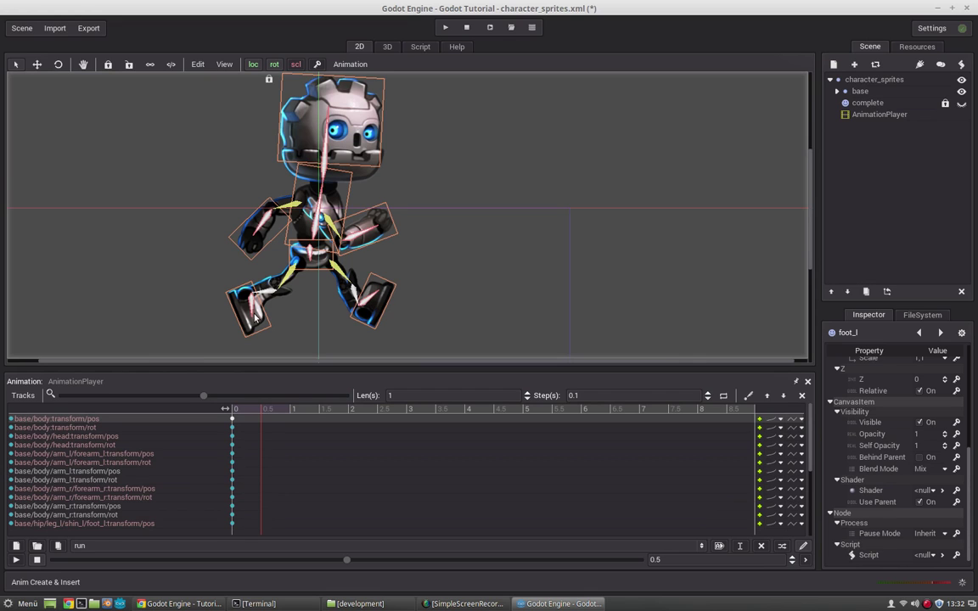
# Step: Reverse the legs for the opposite stride, with the right leg forward and the left leg stretched backward
pyautogui.moveTo(260, 307); pyautogui.dragTo(286, 313)
pyautogui.rightClick(286, 313)
pyautogui.click(352, 292)
pyautogui.moveTo(246, 313); pyautogui.dragTo(325, 306)
pyautogui.moveTo(302, 269); pyautogui.dragTo(330, 275)
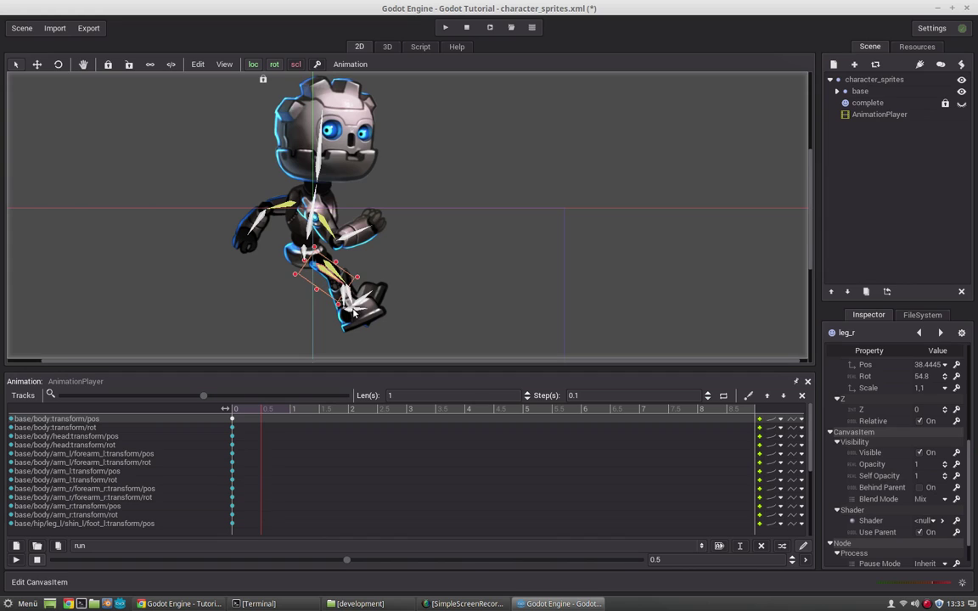
pyautogui.moveTo(355, 311); pyautogui.dragTo(250, 310)
pyautogui.moveTo(354, 309); pyautogui.dragTo(362, 311)
pyautogui.click(327, 273)
pyautogui.click(326, 273)
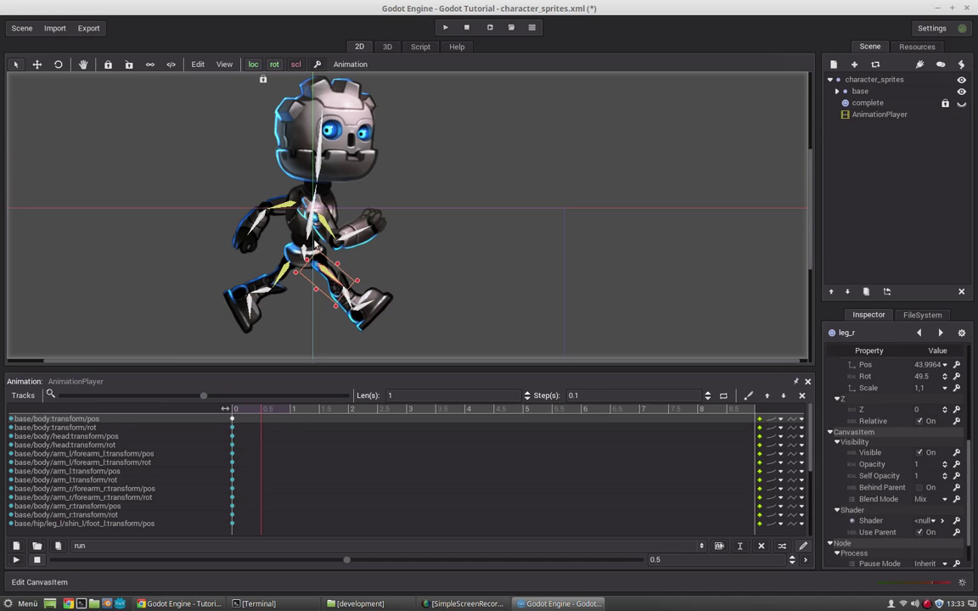
# Step: Reverse the arms so the left arm bends forward and the right arm swings behind the body, and adjust the rear foot
pyautogui.click(310, 229)
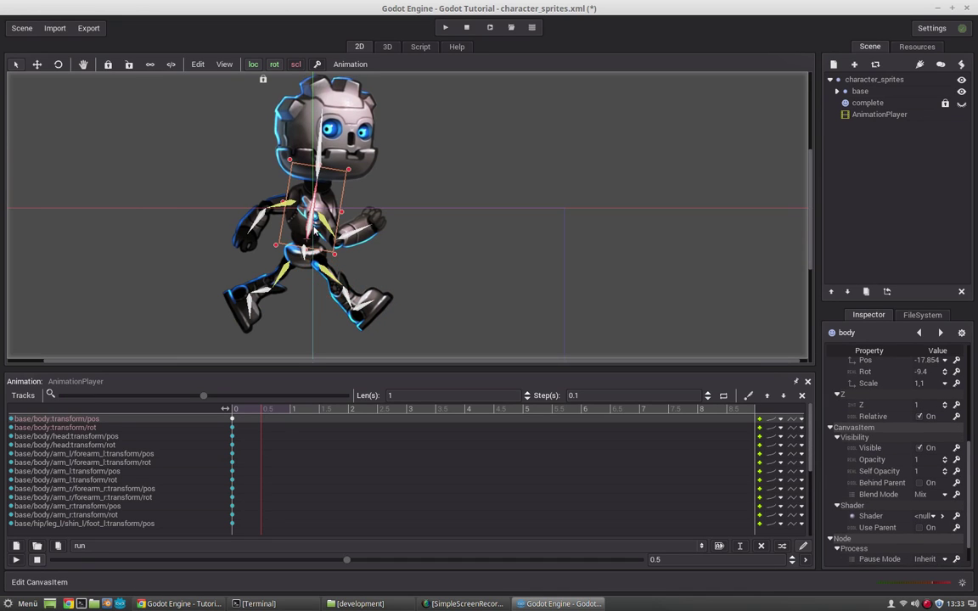
pyautogui.moveTo(327, 222); pyautogui.dragTo(251, 238)
pyautogui.moveTo(286, 202); pyautogui.dragTo(333, 218)
pyautogui.moveTo(295, 246); pyautogui.dragTo(379, 227)
pyautogui.click(376, 231)
pyautogui.moveTo(256, 245); pyautogui.dragTo(250, 192)
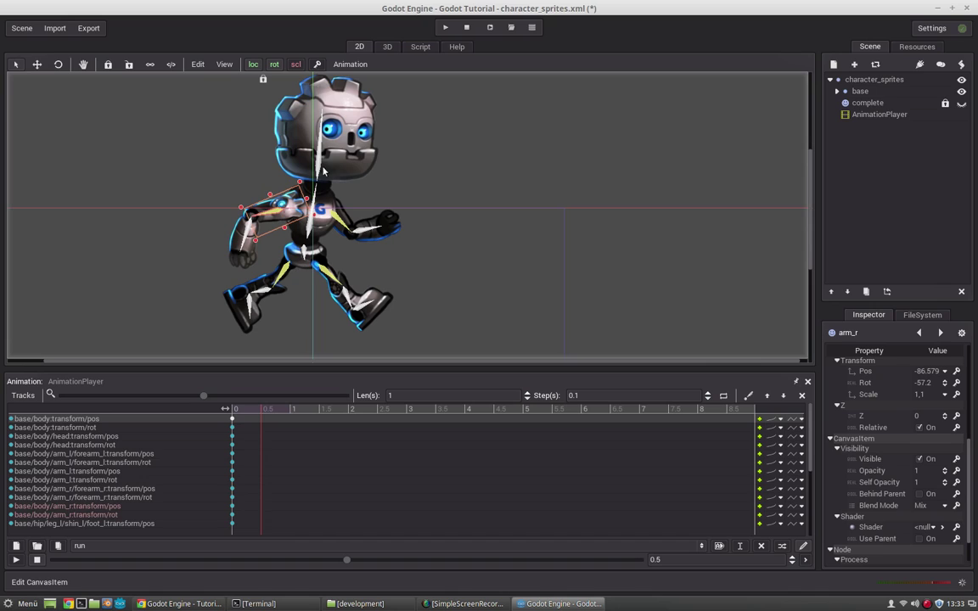
pyautogui.click(251, 308)
# Step: Insert keys at 0.5 s for both feet, both forearms, the hip, body and head, and scrub the timeline to preview the motion
pyautogui.click(365, 311)
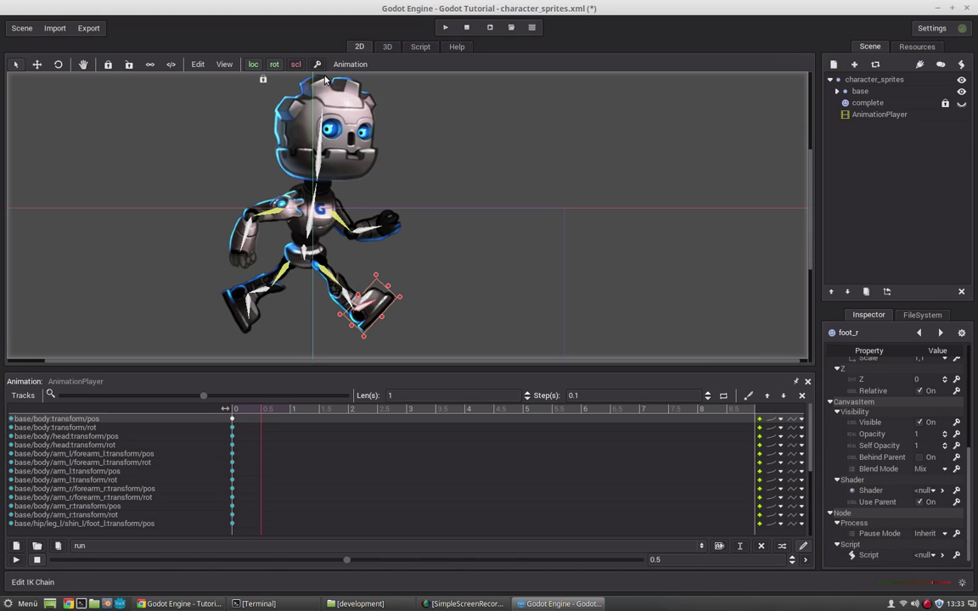
pyautogui.keyDown('shift'); pyautogui.click(247, 311); pyautogui.keyUp('shift')
pyautogui.keyDown('shift'); pyautogui.click(244, 235); pyautogui.keyUp('shift')
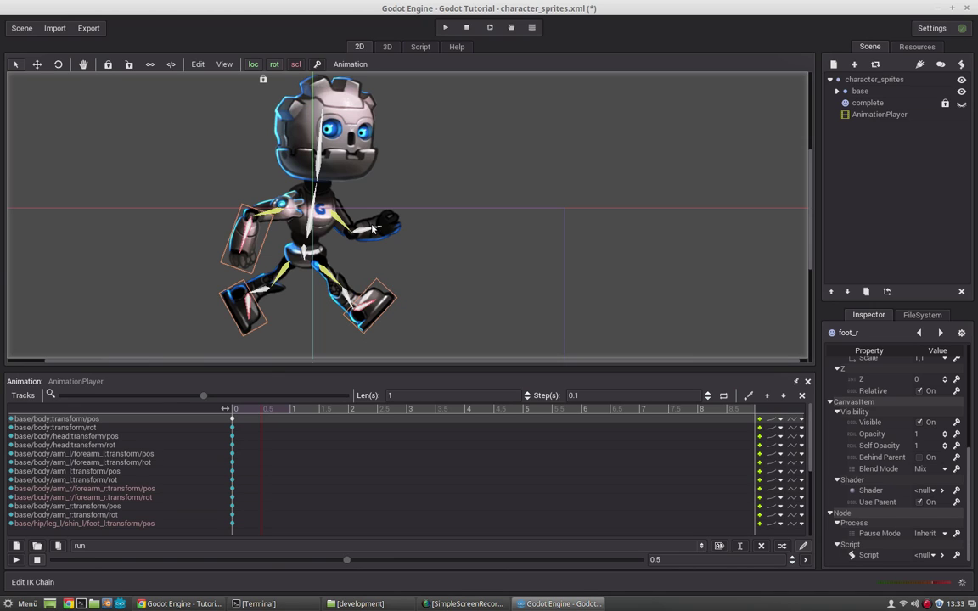
pyautogui.keyDown('shift'); pyautogui.click(372, 228); pyautogui.keyUp('shift')
pyautogui.keyDown('shift'); pyautogui.click(303, 253); pyautogui.keyUp('shift')
pyautogui.keyDown('shift'); pyautogui.click(312, 194); pyautogui.keyUp('shift')
pyautogui.keyDown('shift'); pyautogui.click(322, 111); pyautogui.keyUp('shift')
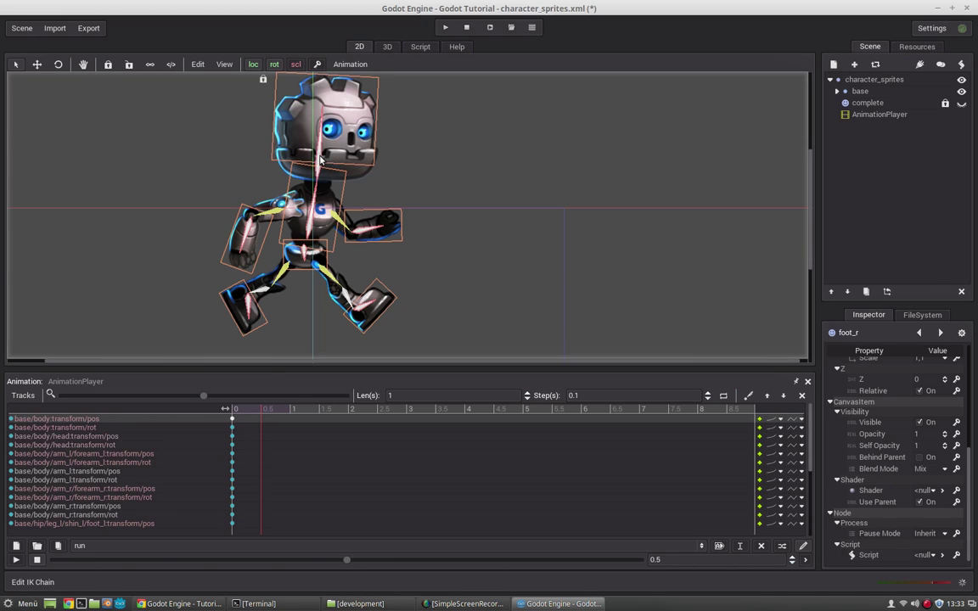
pyautogui.click(316, 66)
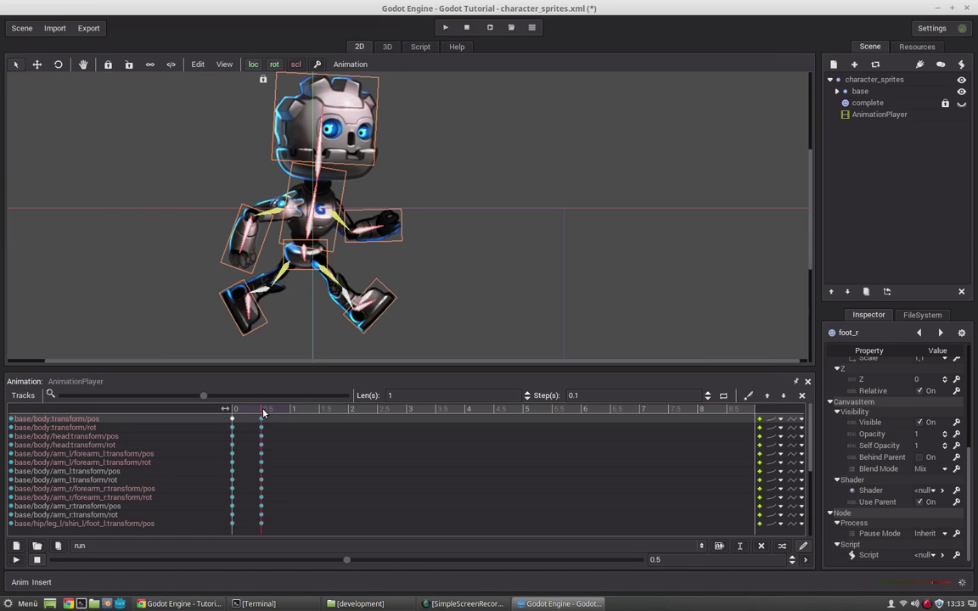
pyautogui.moveTo(263, 411)
pyautogui.mouseDown()
pyautogui.moveTo(230, 411)
pyautogui.moveTo(265, 412)
pyautogui.mouseUp()
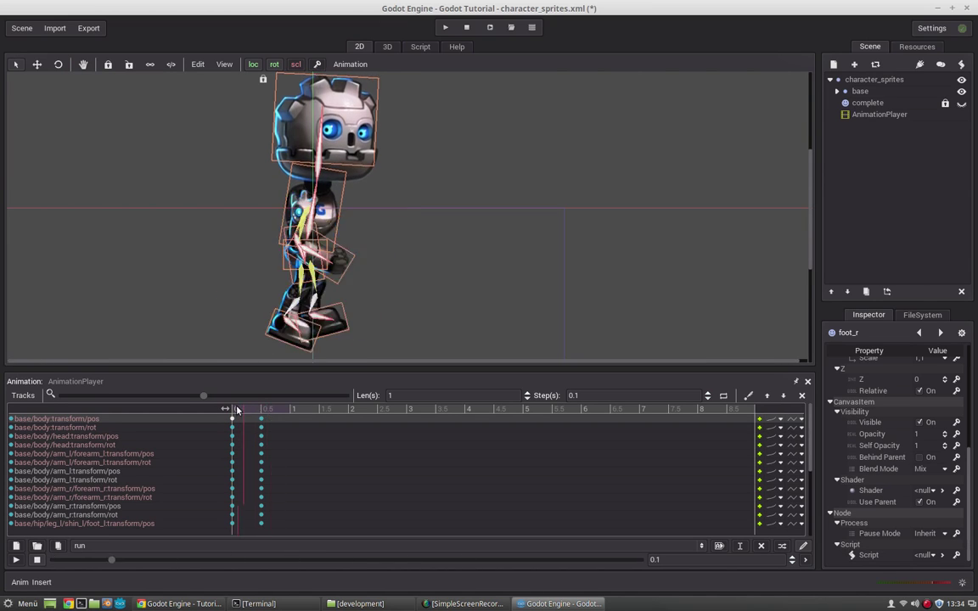
# Step: Enable looping for the run animation and play it back to check the stride cycle
pyautogui.moveTo(234, 410); pyautogui.dragTo(205, 410)
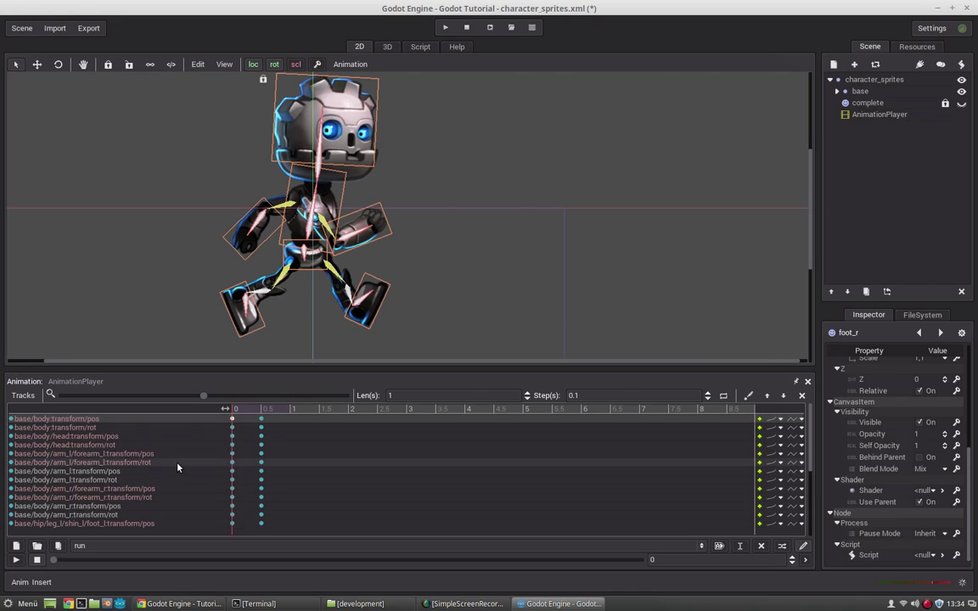
pyautogui.click(242, 414)
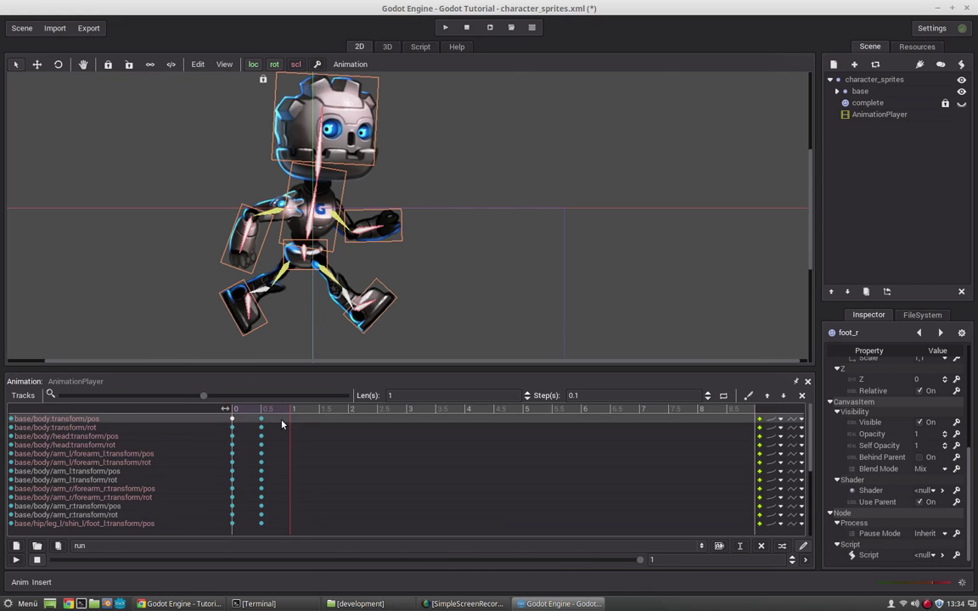
pyautogui.click(723, 397)
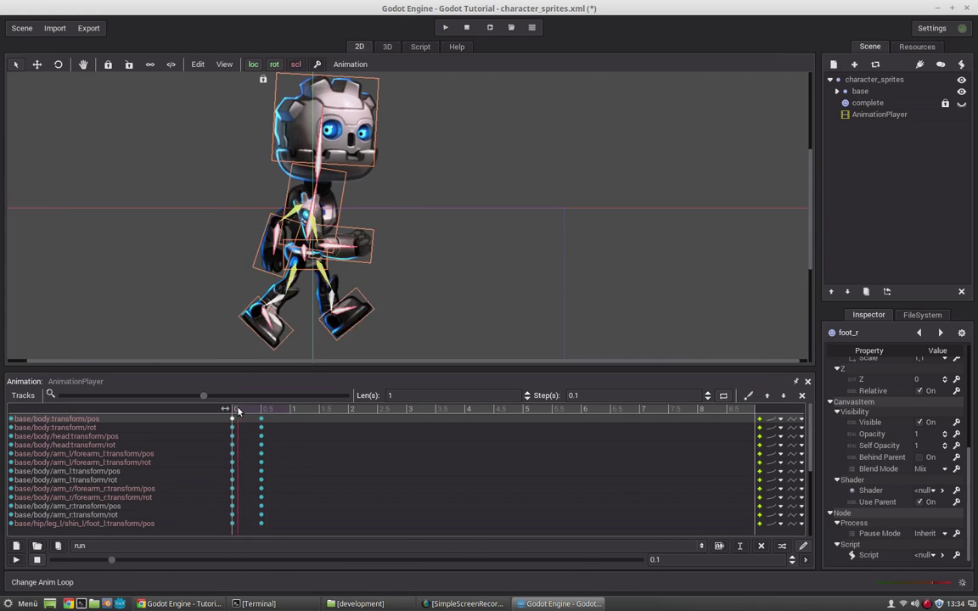
pyautogui.click(17, 560)
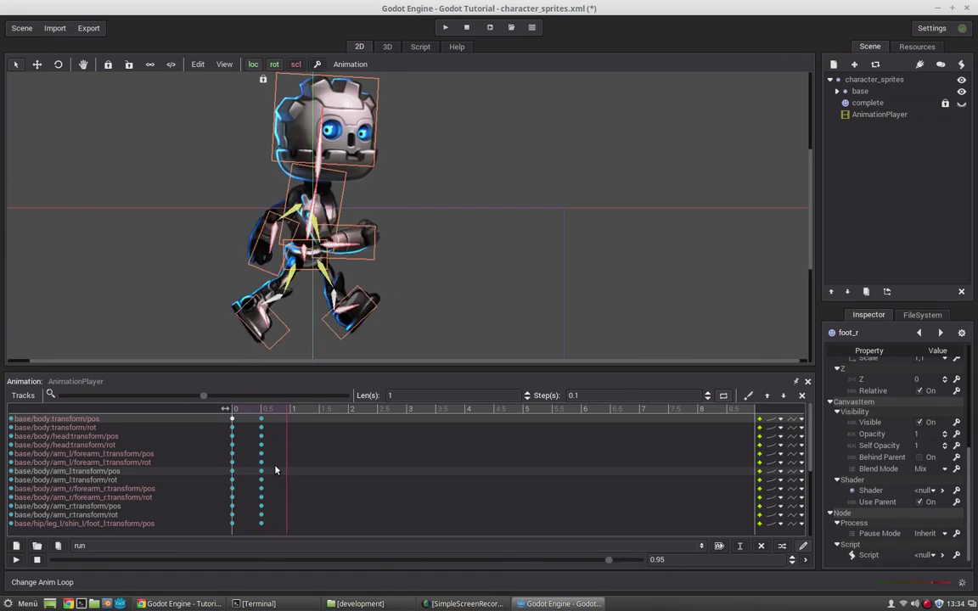
pyautogui.click(37, 560)
pyautogui.click(38, 561)
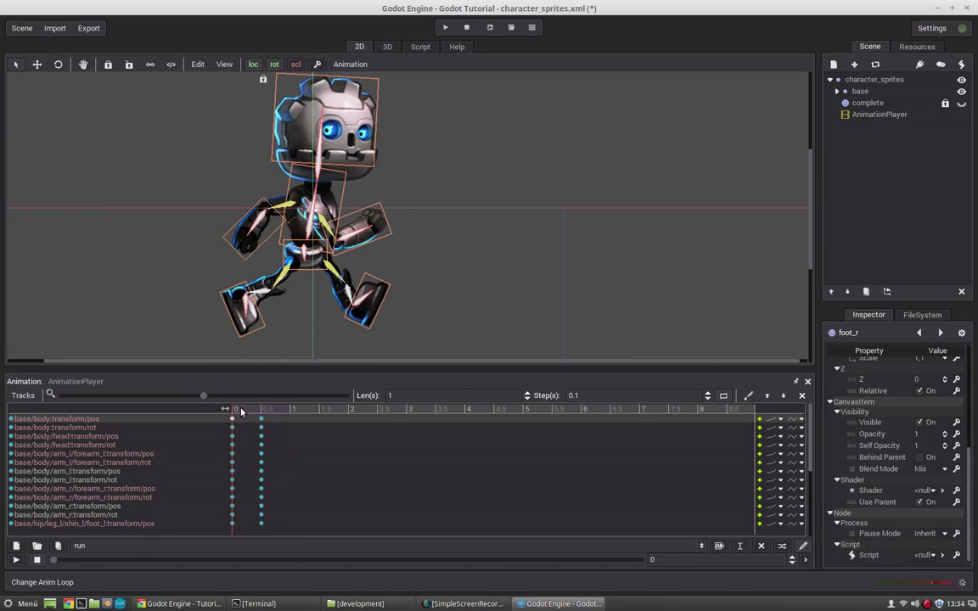
# Step: At 0.2 s, pose the legs passing under the body, with the left foot planted flat and the right foot lifted behind on a bent knee
pyautogui.moveTo(240, 412); pyautogui.dragTo(244, 413)
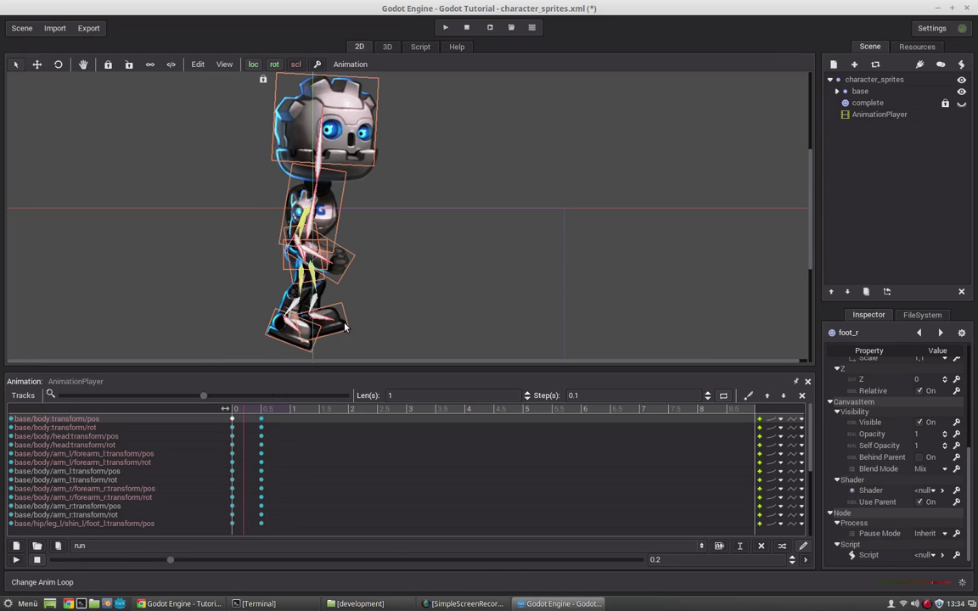
pyautogui.moveTo(371, 338); pyautogui.dragTo(395, 261, button='middle')
pyautogui.click(394, 259)
pyautogui.scroll(3, 394, 204)
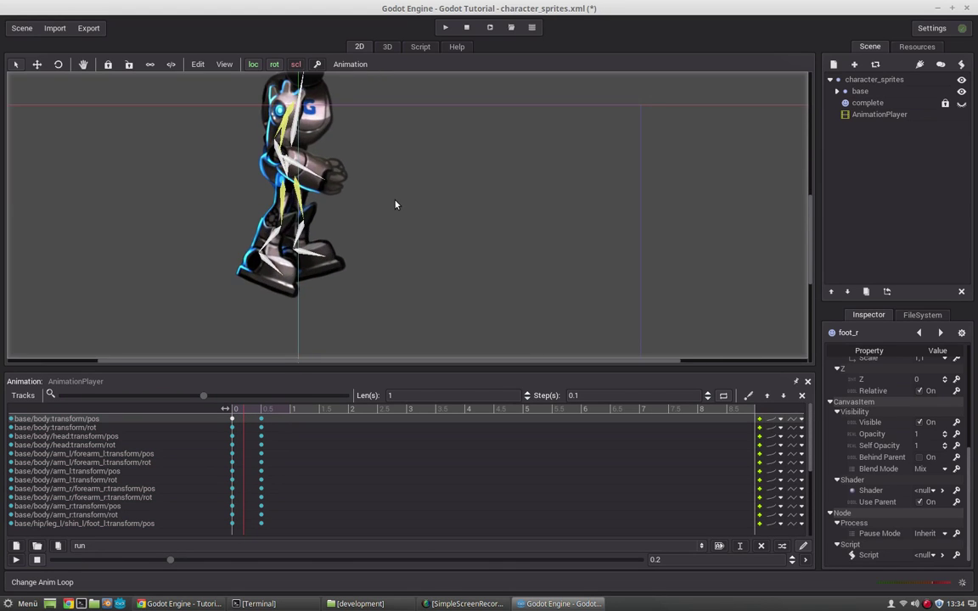
pyautogui.moveTo(316, 261); pyautogui.dragTo(320, 264)
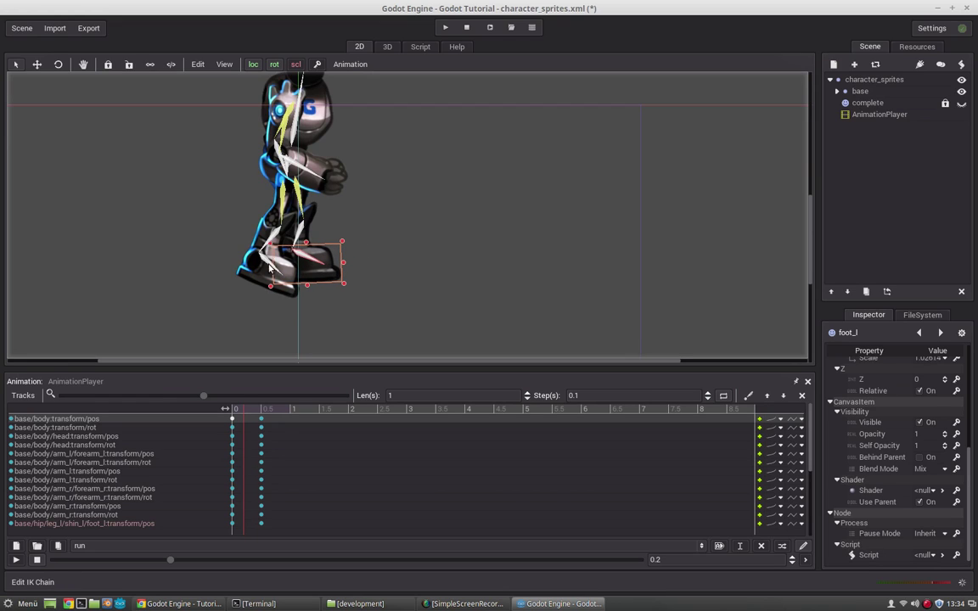
pyautogui.hotkey('ctrl', 'z')
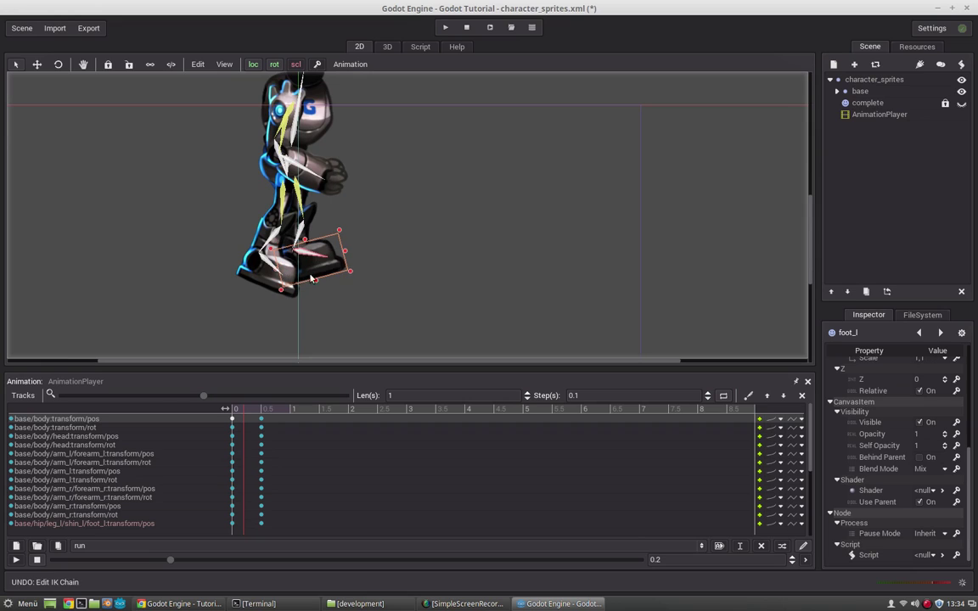
pyautogui.moveTo(321, 264); pyautogui.dragTo(280, 234)
pyautogui.moveTo(293, 159); pyautogui.dragTo(298, 213, button='middle')
# Step: Raise the hip and body slightly, readjust the left foot, and insert keys at 0.2 s for the hip, body and both feet
pyautogui.click(291, 218)
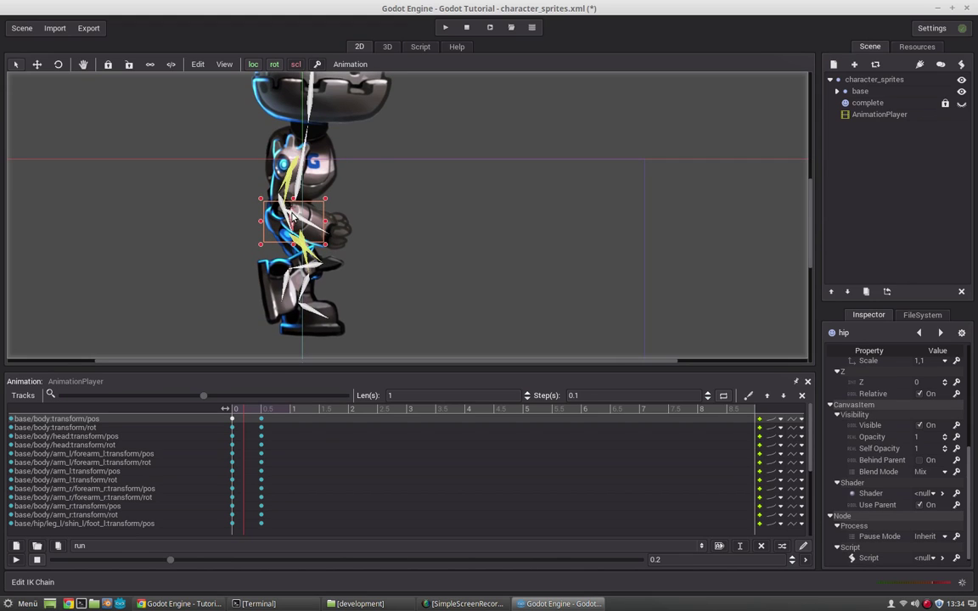
pyautogui.moveTo(299, 195); pyautogui.dragTo(312, 286)
pyautogui.click(307, 299)
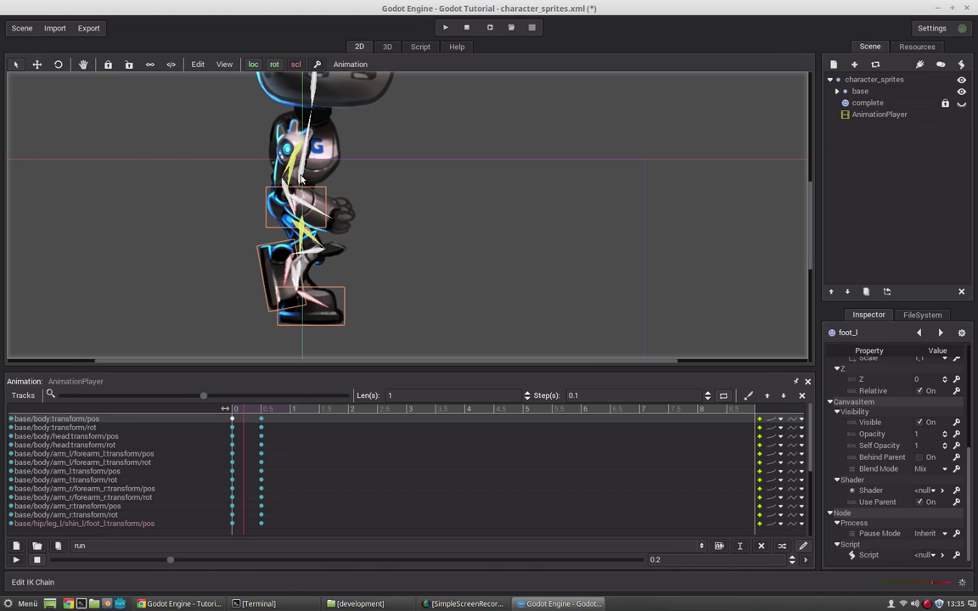
pyautogui.click(318, 66)
# Step: At 0.1 s, rotate the forward left foot flat onto the ground and insert a key for it
pyautogui.click(225, 410)
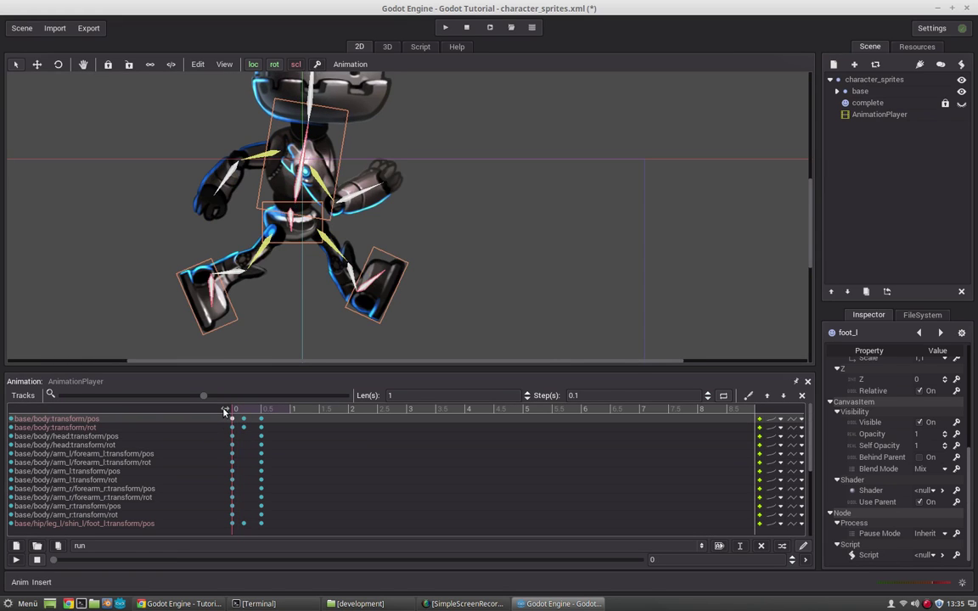
pyautogui.moveTo(225, 412)
pyautogui.mouseDown()
pyautogui.moveTo(247, 414)
pyautogui.moveTo(237, 414)
pyautogui.mouseUp()
pyautogui.click(368, 296)
pyautogui.click(359, 299)
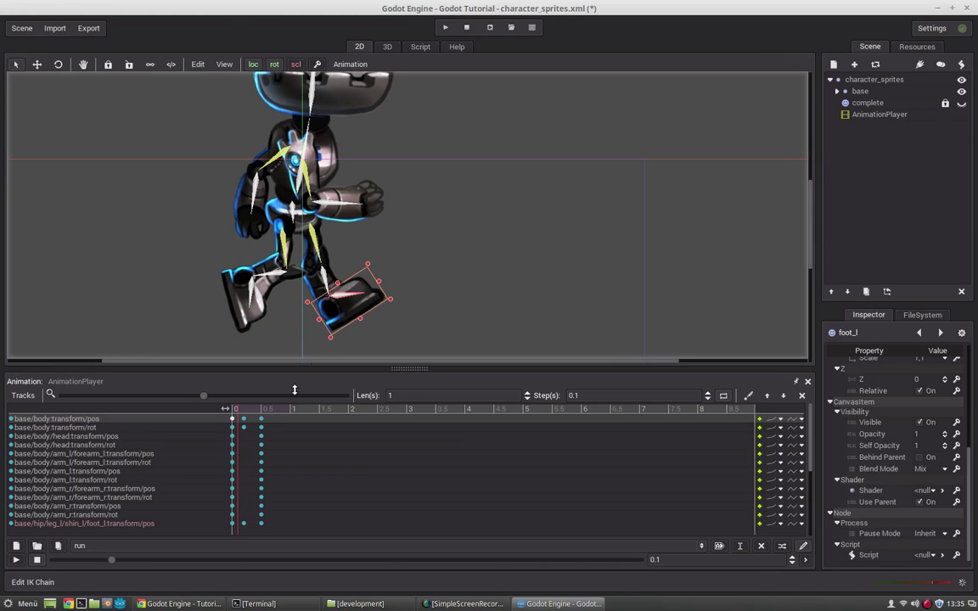
pyautogui.moveTo(237, 412); pyautogui.dragTo(237, 413)
pyautogui.moveTo(357, 302); pyautogui.dragTo(355, 318)
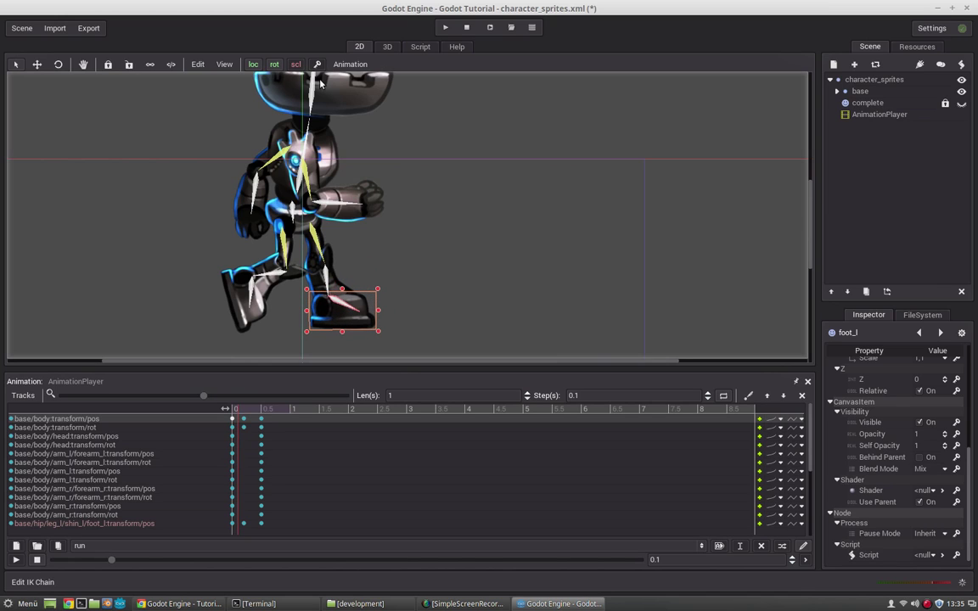
# Step: At 0.7 s, lift the left foot behind the body with the knee bent
pyautogui.moveTo(237, 412); pyautogui.dragTo(271, 421)
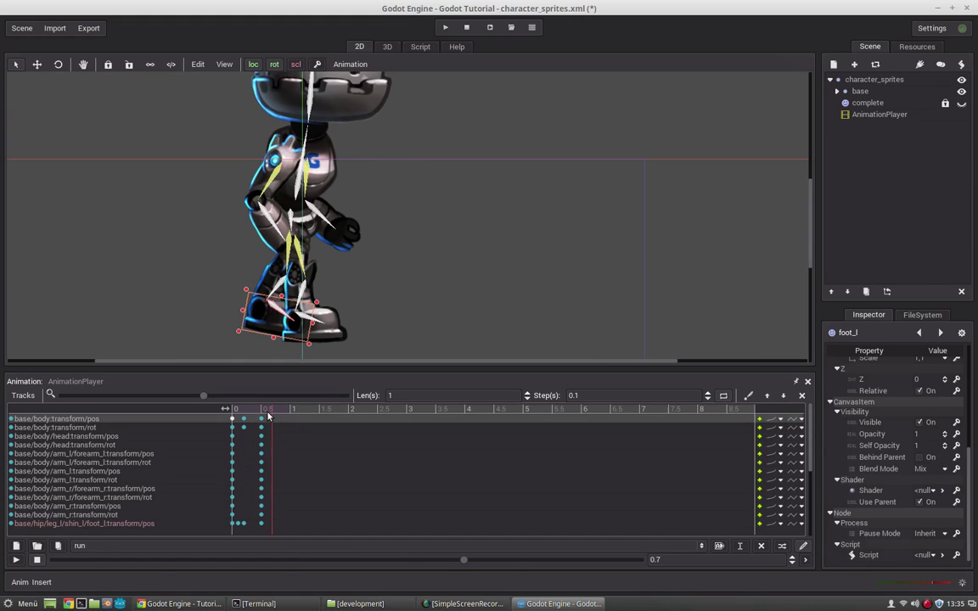
pyautogui.moveTo(265, 413); pyautogui.dragTo(272, 413)
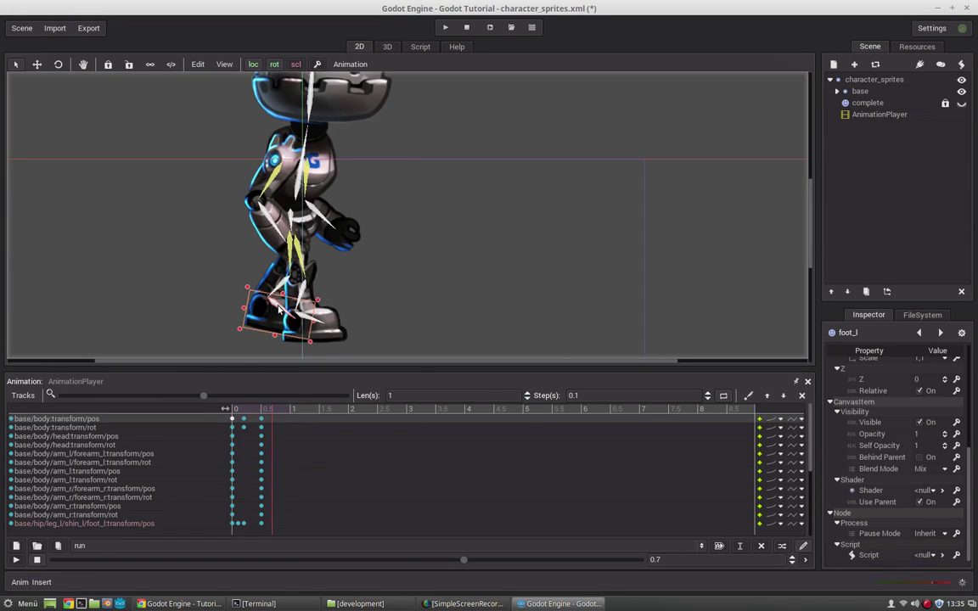
pyautogui.moveTo(295, 299)
pyautogui.mouseDown()
pyautogui.moveTo(305, 291)
pyautogui.moveTo(289, 304)
pyautogui.mouseUp()
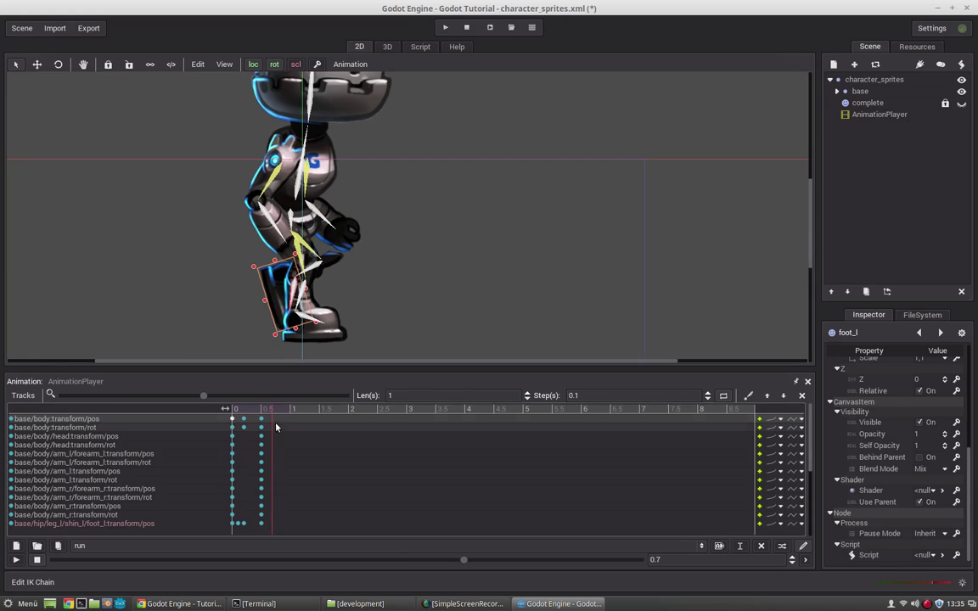
# Step: Raise the hip and body, set the right foot flat beneath them, and insert keys at 0.7 s for the hip, body and both feet
pyautogui.click(297, 200)
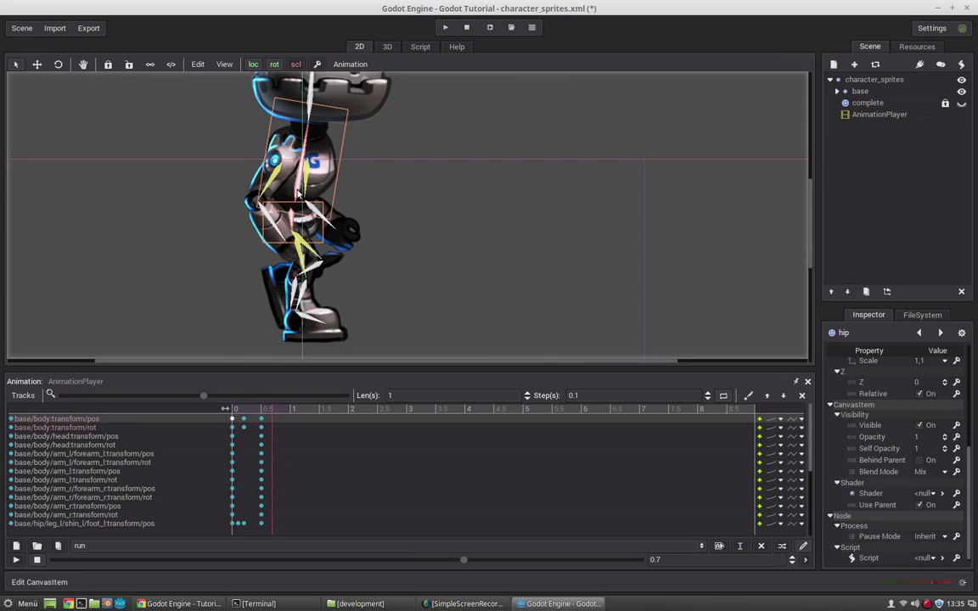
pyautogui.moveTo(297, 194); pyautogui.dragTo(303, 211)
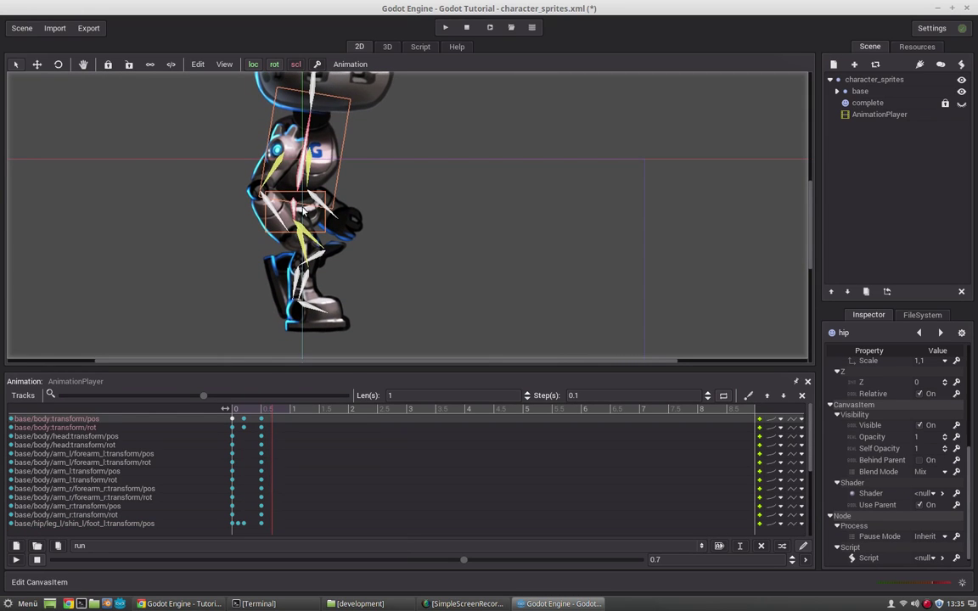
pyautogui.click(314, 314)
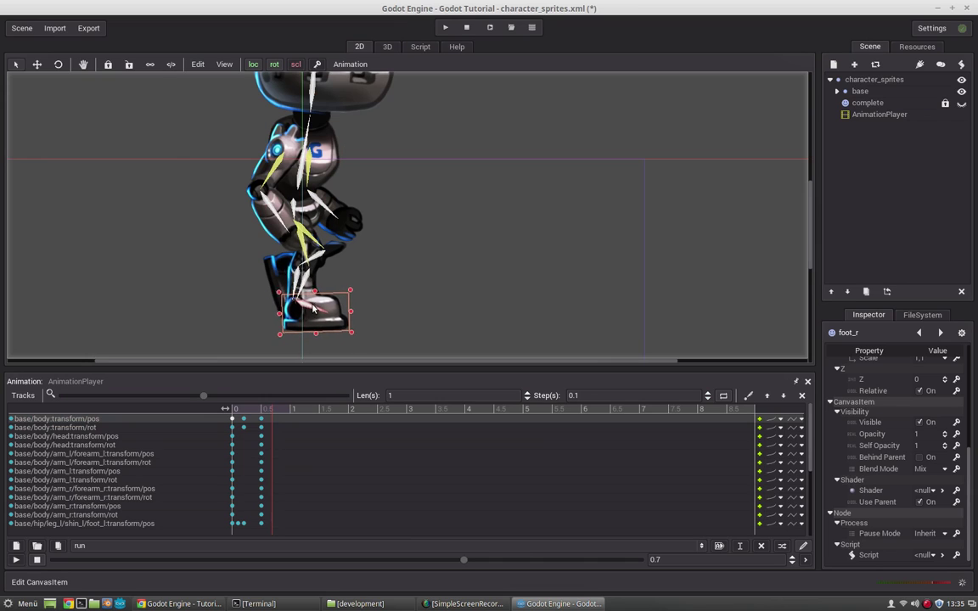
pyautogui.moveTo(314, 309); pyautogui.dragTo(319, 320)
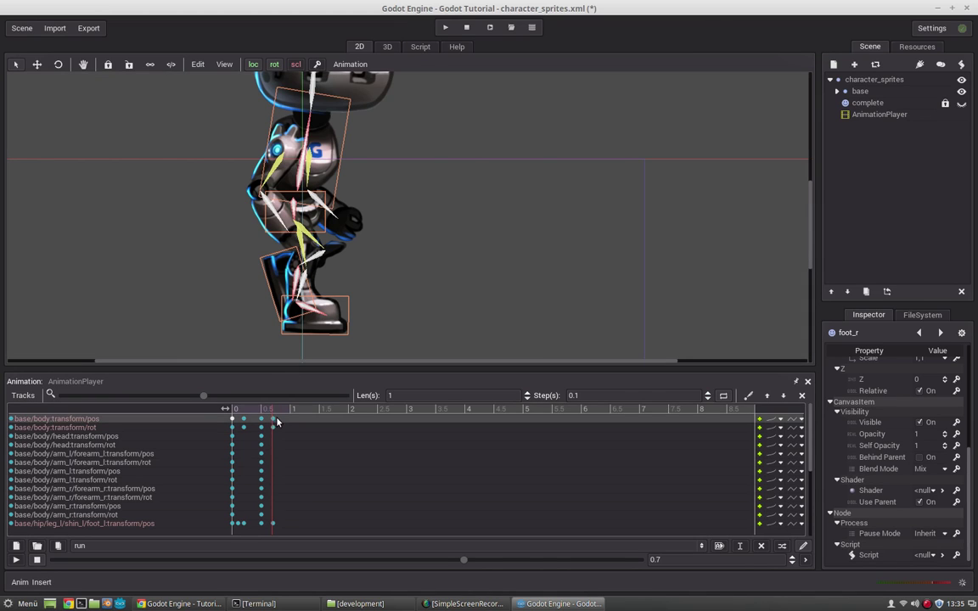
# Step: Select all keys at 0.7 s across the body, hip and leg tracks and nudge them on the timeline
pyautogui.scroll(-4, 248, 473)
pyautogui.moveTo(271, 558); pyautogui.dragTo(273, 551)
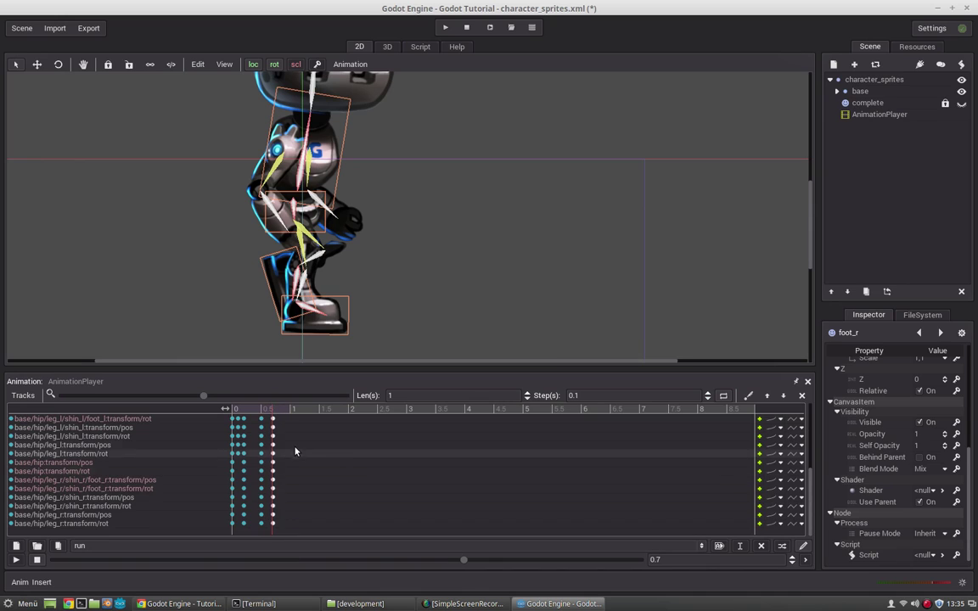
pyautogui.scroll(4, 808, 410)
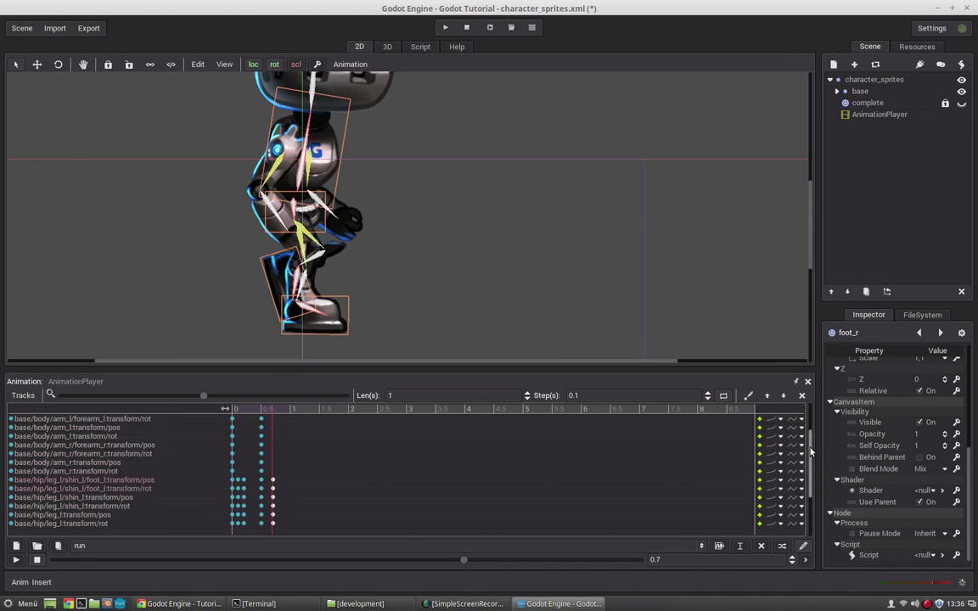
pyautogui.click(274, 419)
# Step: Play the run animation from the start, review the full-body motion, and stop playback
pyautogui.moveTo(270, 409); pyautogui.dragTo(230, 408)
pyautogui.click(15, 560)
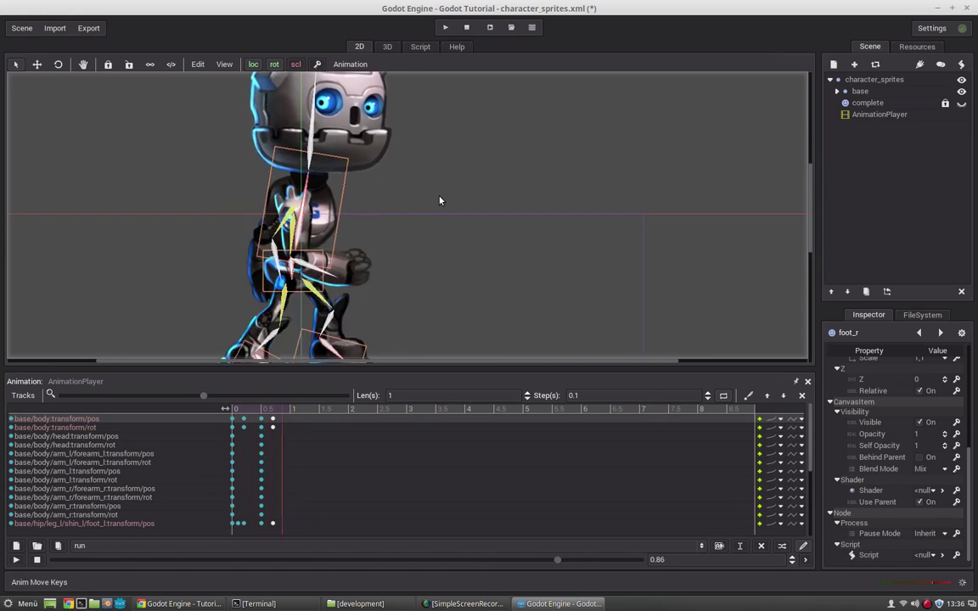
pyautogui.scroll(-3, 511, 236)
pyautogui.moveTo(496, 242); pyautogui.dragTo(595, 231, button='middle')
pyautogui.moveTo(486, 254); pyautogui.dragTo(658, 255, button='middle')
pyautogui.click(37, 560)
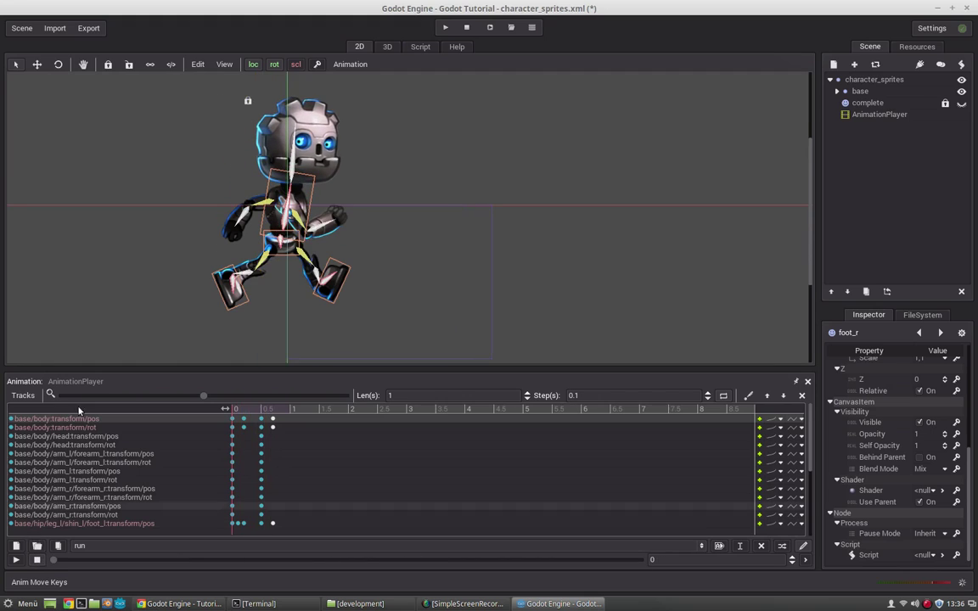
pyautogui.moveTo(414, 246); pyautogui.dragTo(408, 277, button='middle')
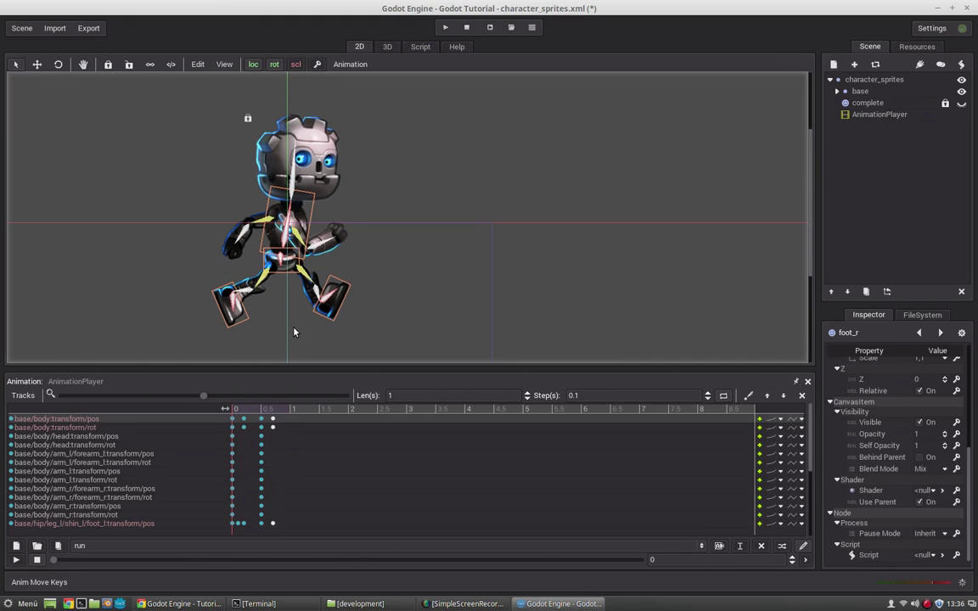
# Step: Check intermediate poses up to just past 0.5 s and return the playhead to 0 s
pyautogui.click(265, 411)
pyautogui.click(252, 410)
pyautogui.moveTo(337, 258); pyautogui.dragTo(380, 211, button='middle')
pyautogui.scroll(8, 482, 271)
pyautogui.moveTo(482, 272); pyautogui.dragTo(513, 328, button='middle')
pyautogui.click(237, 411)
pyautogui.moveTo(237, 411)
pyautogui.mouseDown()
pyautogui.moveTo(286, 415)
pyautogui.moveTo(227, 411)
pyautogui.moveTo(259, 410)
pyautogui.moveTo(235, 412)
pyautogui.mouseUp()
# Step: Try to adjust the head and body position at 0 s, keeping the head selected
pyautogui.click(333, 134)
pyautogui.moveTo(332, 134); pyautogui.dragTo(331, 132)
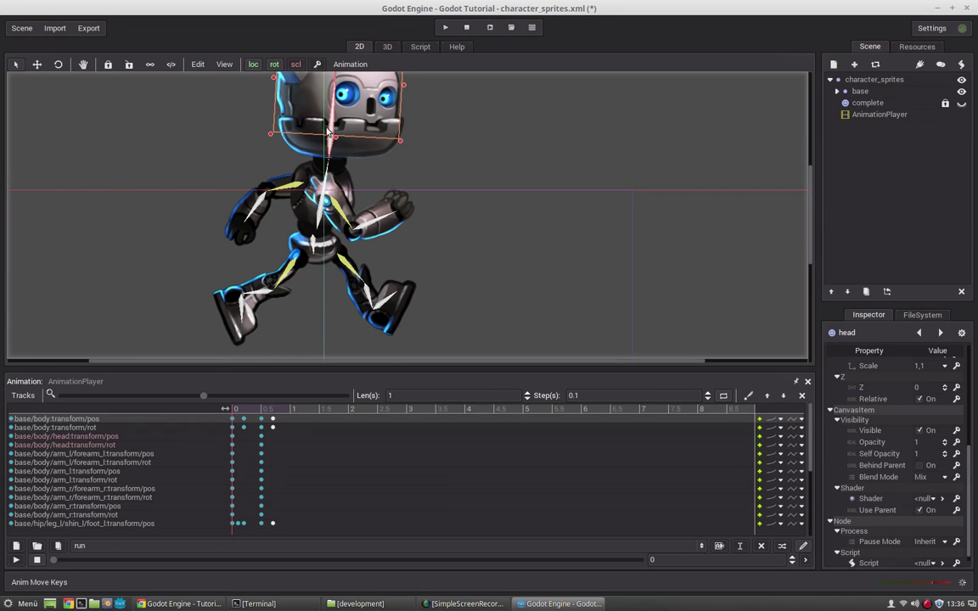
pyautogui.moveTo(257, 153); pyautogui.dragTo(262, 185, button='middle')
pyautogui.moveTo(323, 238); pyautogui.dragTo(326, 214)
pyautogui.rightClick(325, 214)
pyautogui.click(336, 168)
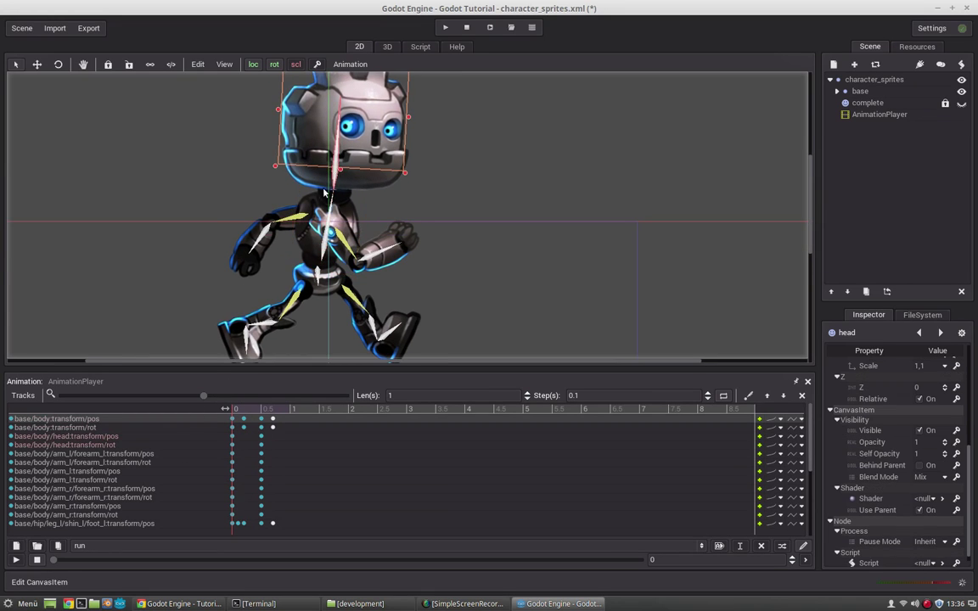
# Step: Raise the head slightly and insert position and rotation keys for it at 0.2 s and 0.4 s
pyautogui.moveTo(238, 411); pyautogui.dragTo(241, 414)
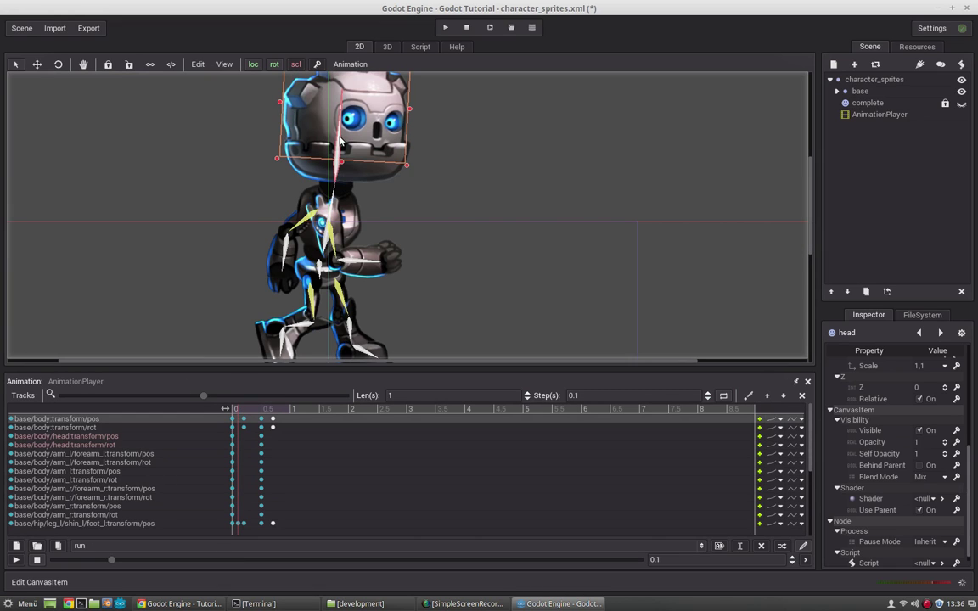
pyautogui.moveTo(342, 155)
pyautogui.mouseDown()
pyautogui.moveTo(341, 136)
pyautogui.moveTo(339, 144)
pyautogui.mouseUp()
pyautogui.click(243, 411)
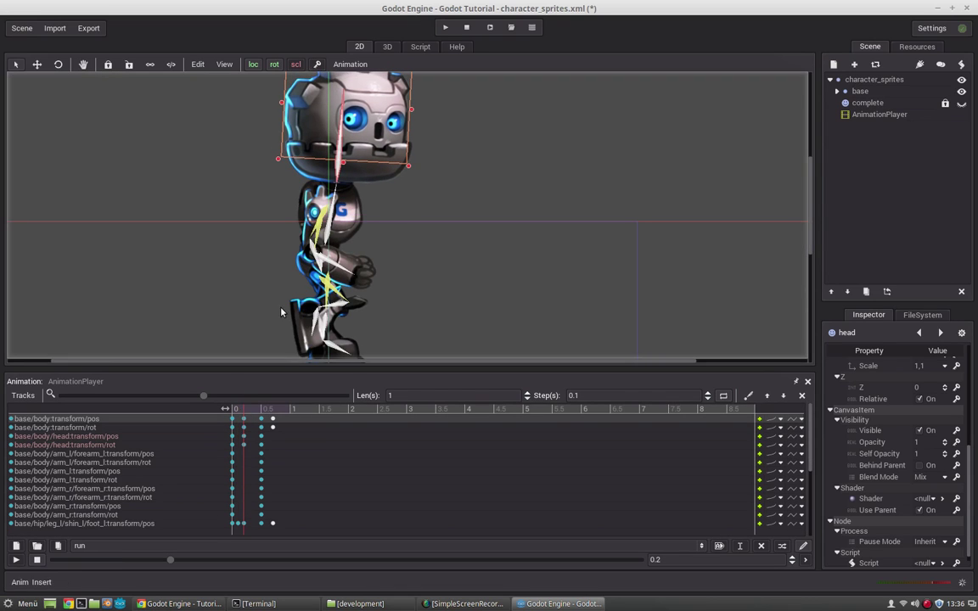
pyautogui.moveTo(247, 410)
pyautogui.mouseDown()
pyautogui.moveTo(264, 410)
pyautogui.moveTo(235, 410)
pyautogui.moveTo(254, 409)
pyautogui.mouseUp()
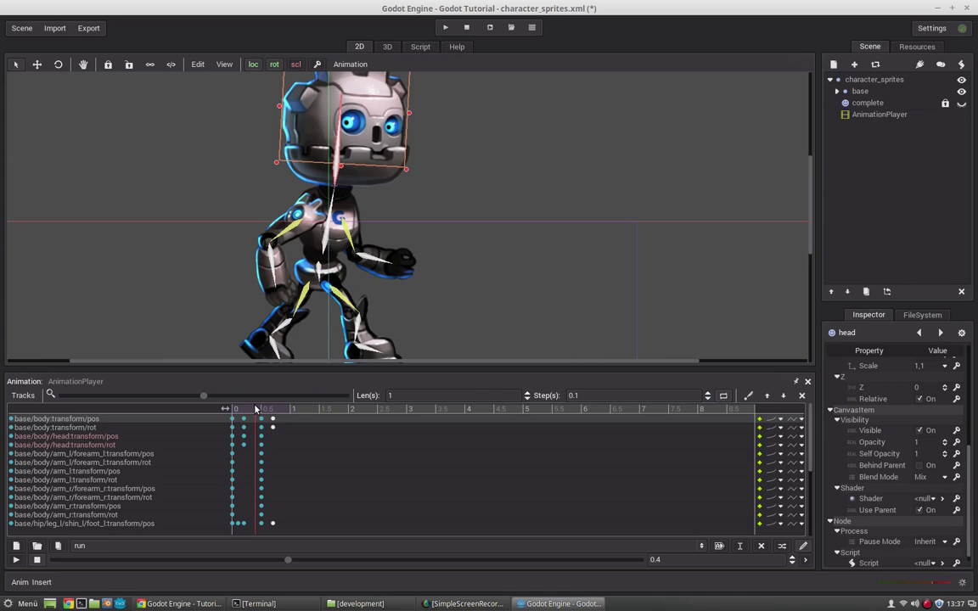
pyautogui.moveTo(309, 126); pyautogui.dragTo(340, 132)
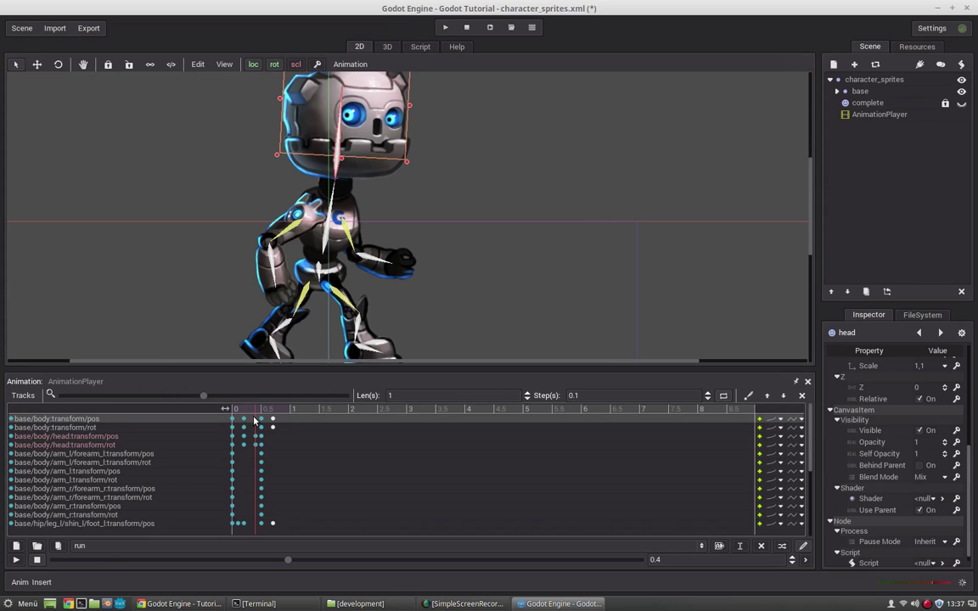
# Step: Scrub to 0.8 s and play the run animation to review the head movement, stopping it at the end
pyautogui.moveTo(255, 410)
pyautogui.mouseDown()
pyautogui.moveTo(226, 406)
pyautogui.moveTo(273, 414)
pyautogui.mouseUp()
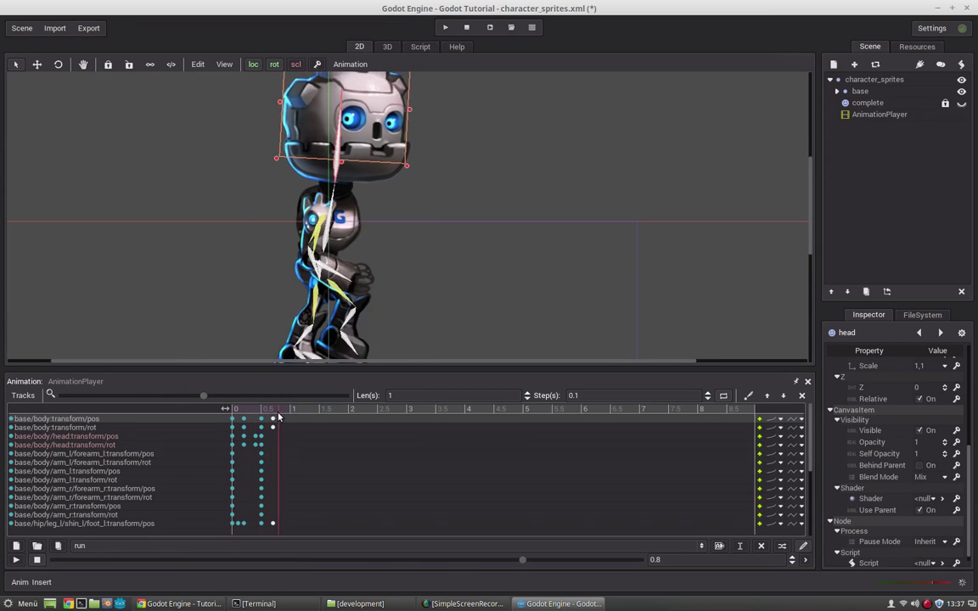
pyautogui.click(16, 559)
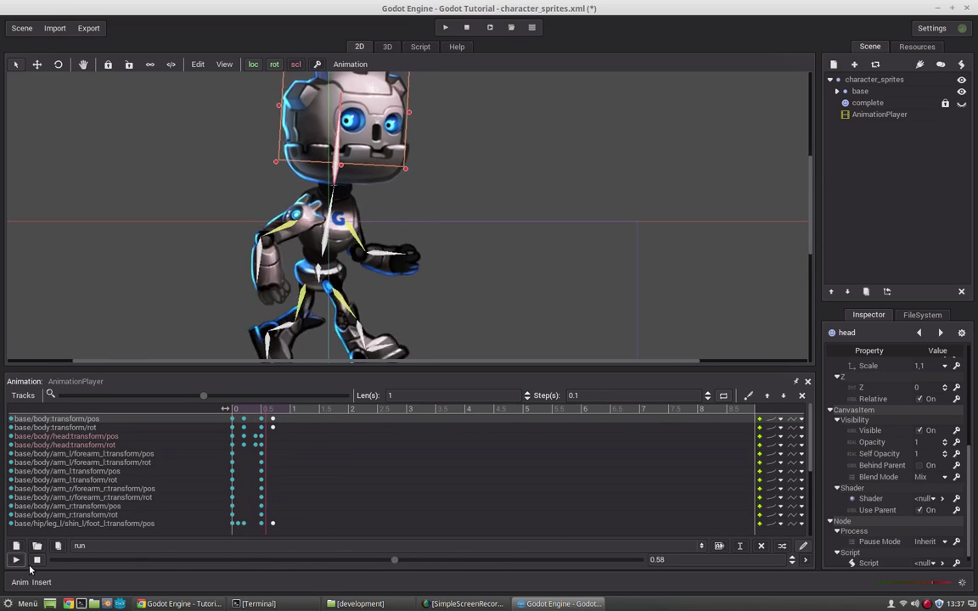
pyautogui.click(37, 559)
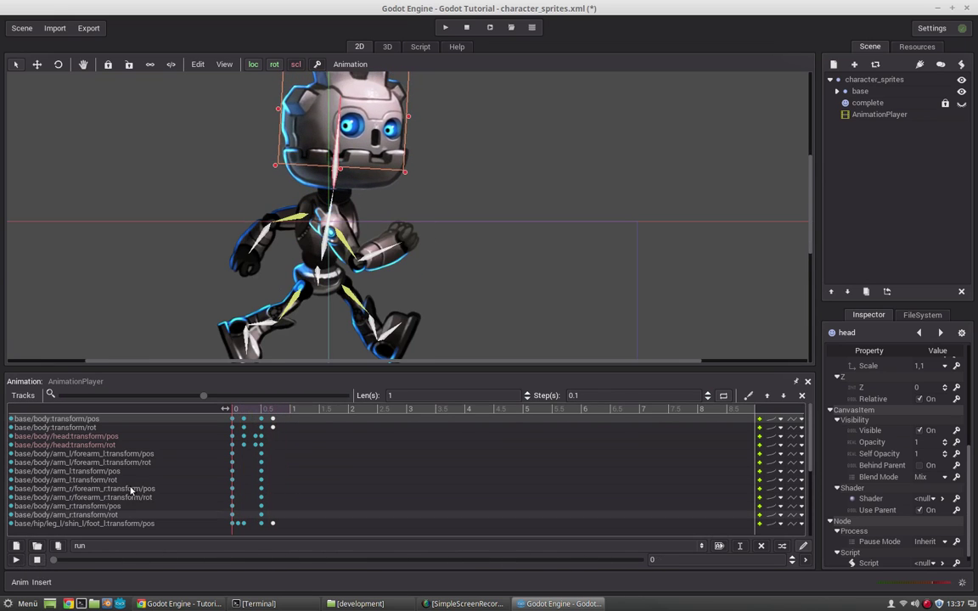
# Step: Undo the head keys inserted at 0.4 s and 0.2 s, playing the run animation to compare the motion and stopping it
pyautogui.hotkey('ctrl', 'z')
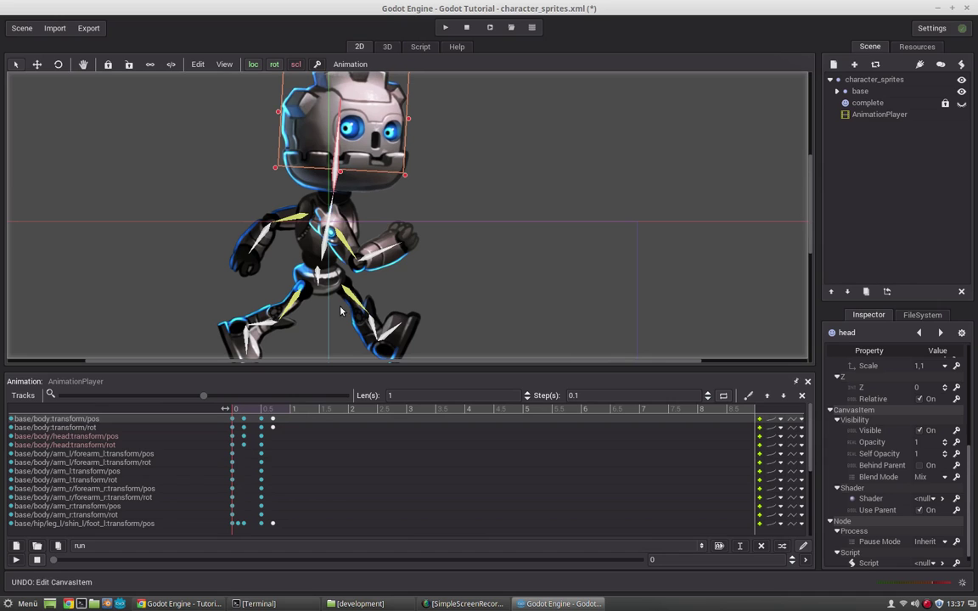
pyautogui.click(16, 560)
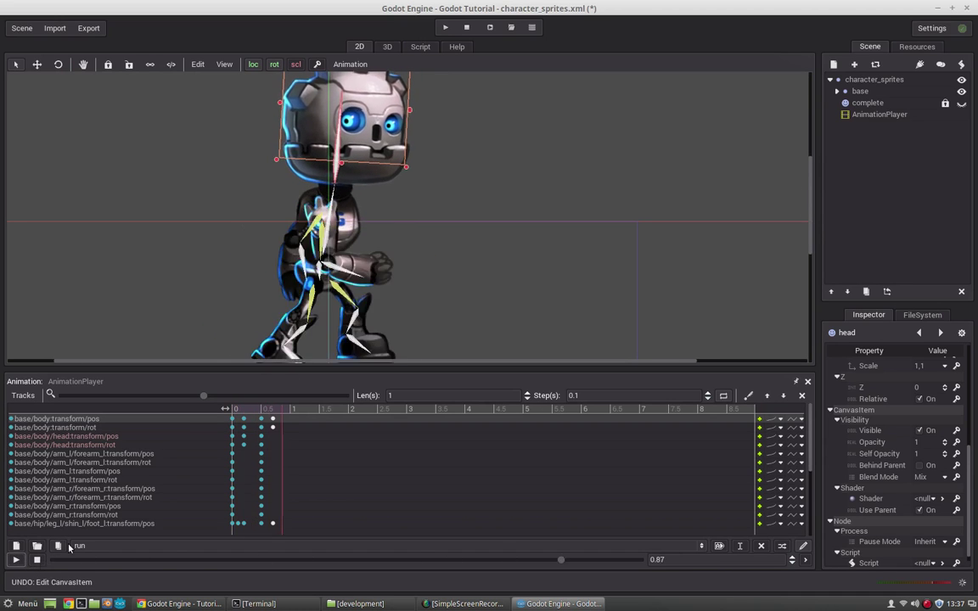
pyautogui.hotkey('ctrl', 'z')
pyautogui.click(188, 309)
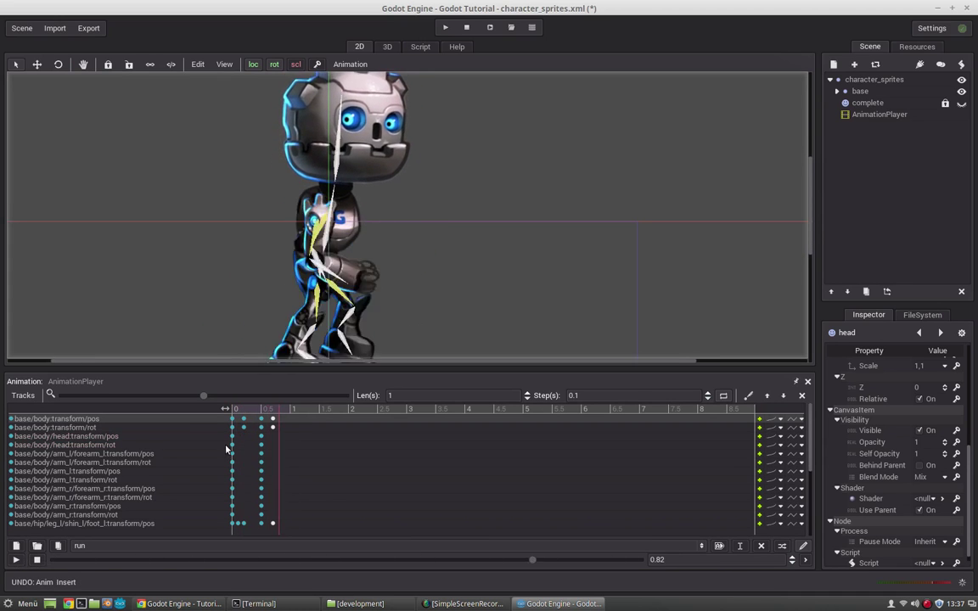
pyautogui.click(37, 559)
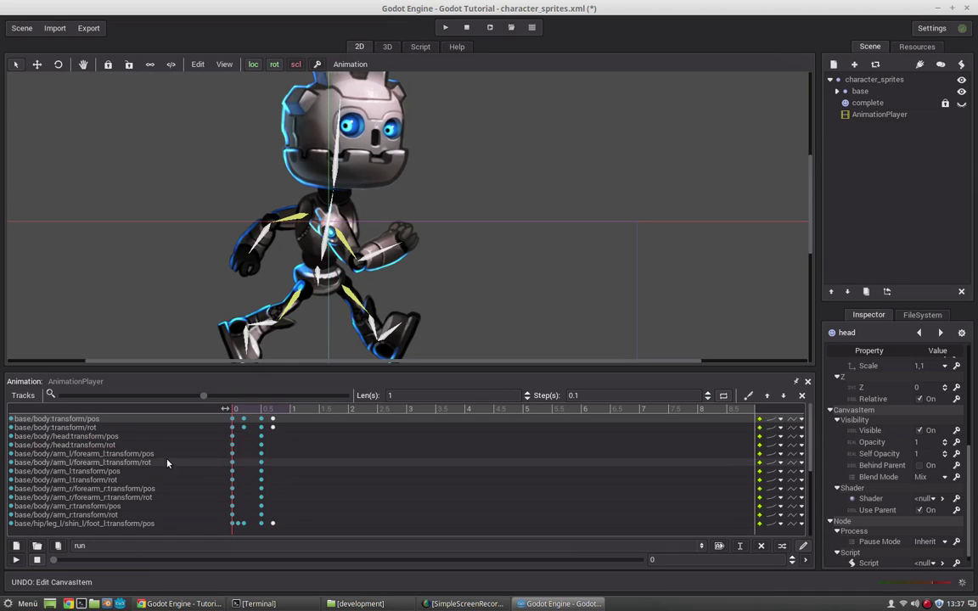
# Step: Play the run animation again to review the leg and body motion, stop it and inspect the stride pose at 0 s
pyautogui.click(16, 560)
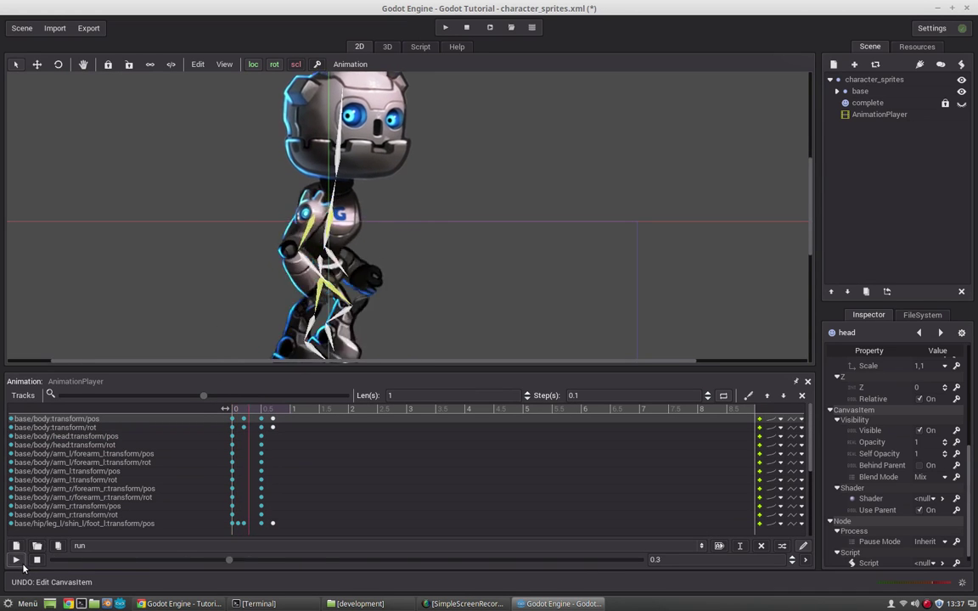
pyautogui.moveTo(377, 305); pyautogui.dragTo(371, 236, button='middle')
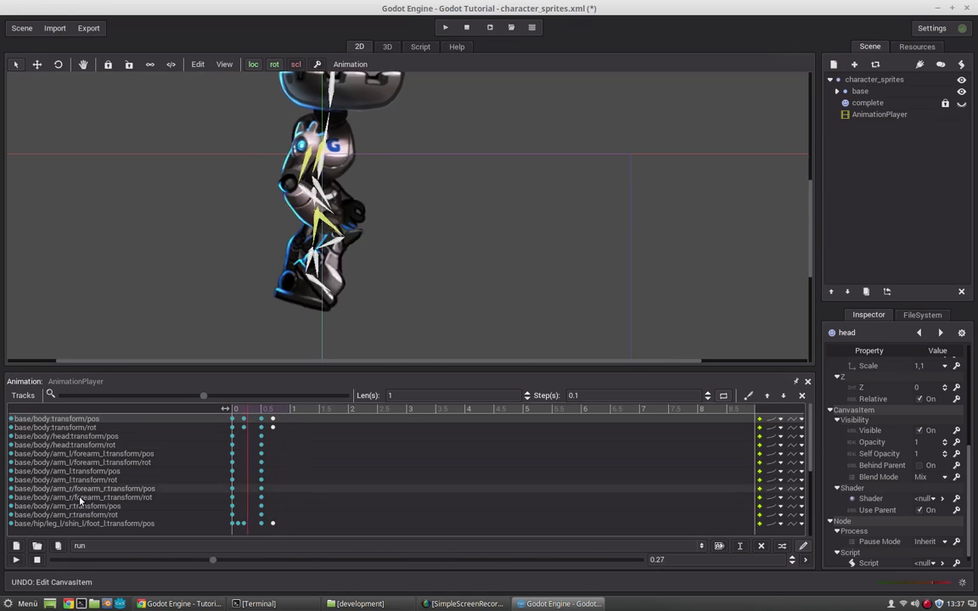
pyautogui.click(36, 560)
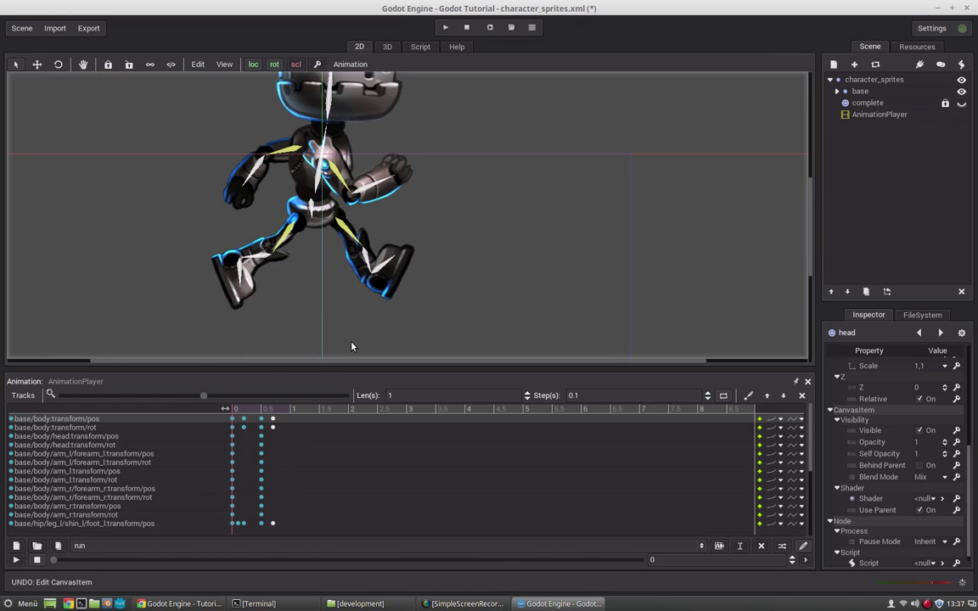
pyautogui.moveTo(421, 242); pyautogui.dragTo(425, 301, button='middle')
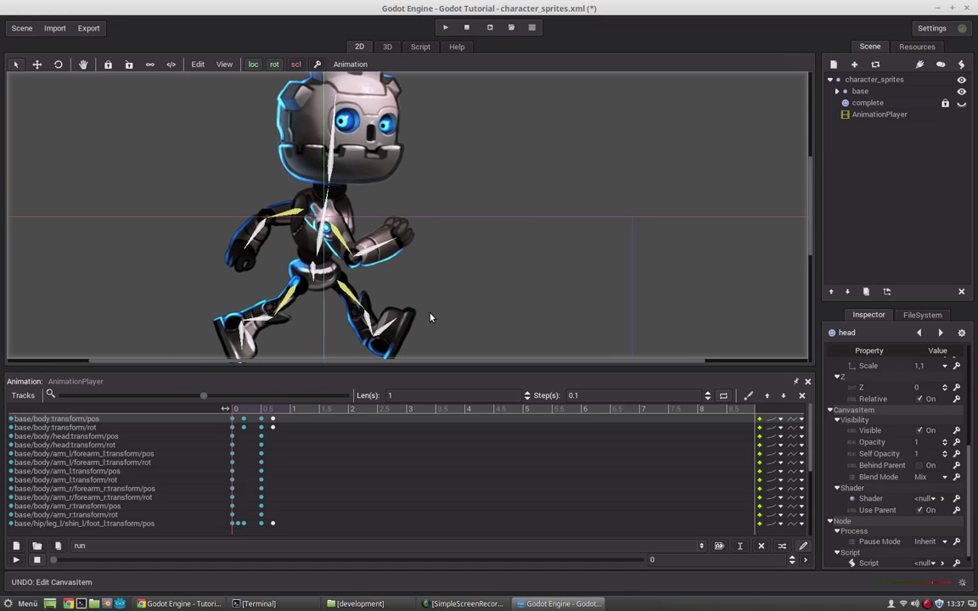
pyautogui.moveTo(430, 318); pyautogui.dragTo(440, 298, button='middle')
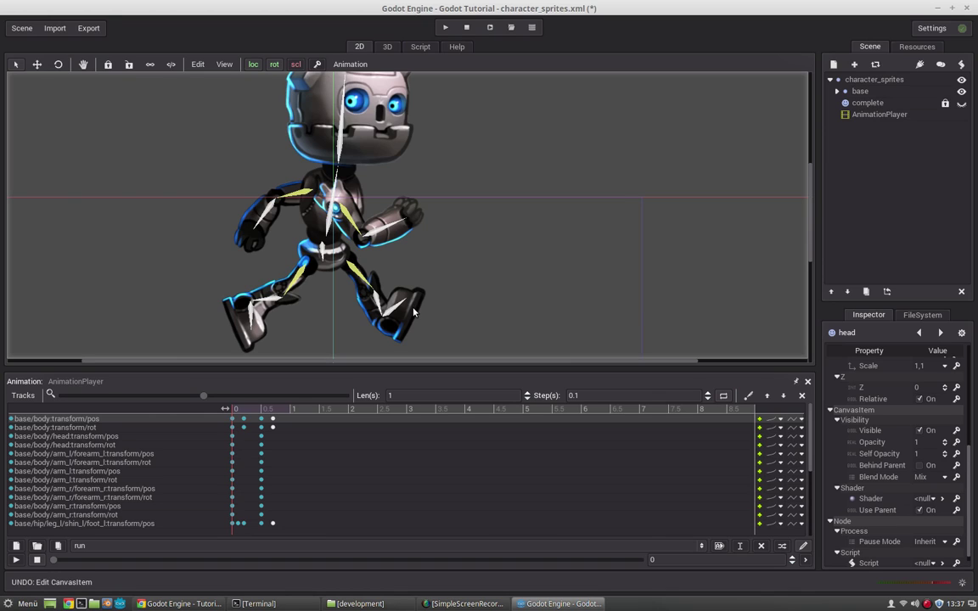
pyautogui.moveTo(452, 263)
pyautogui.mouseDown(button='middle')
pyautogui.moveTo(468, 210)
pyautogui.moveTo(463, 250)
pyautogui.mouseUp(button='middle')
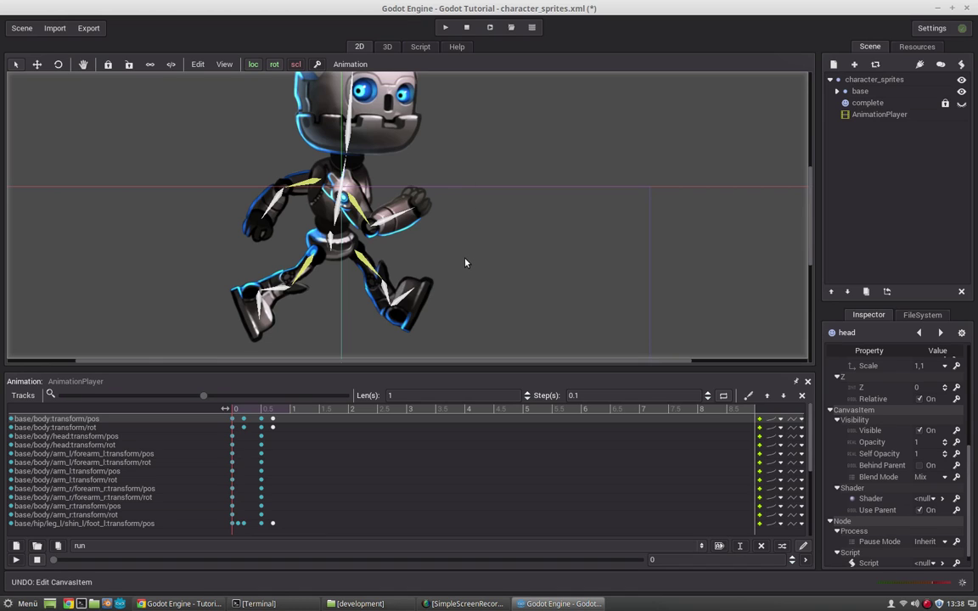
# Step: Save the scene and create a new animation named idle
pyautogui.hotkey('ctrl', 's')
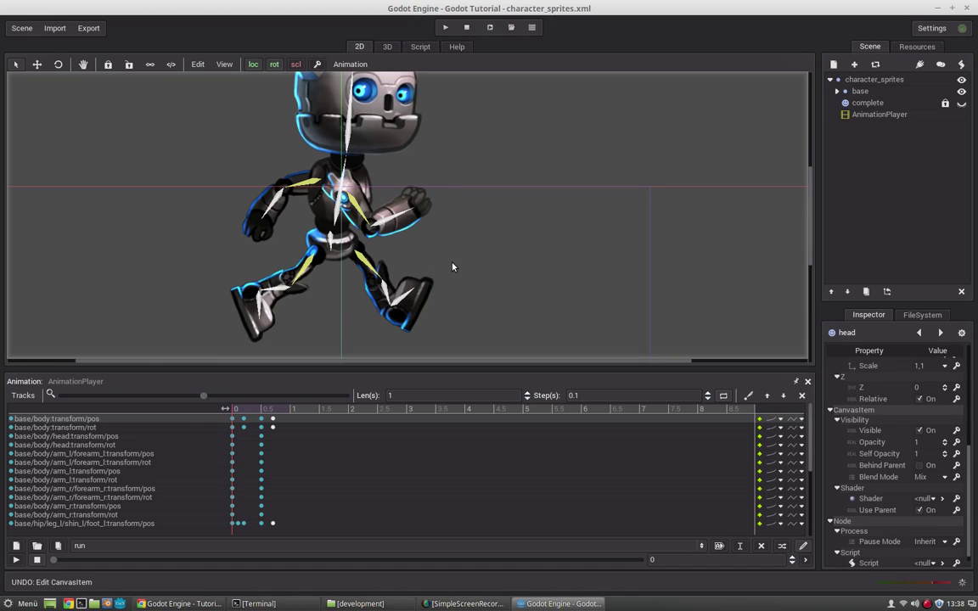
pyautogui.click(17, 546)
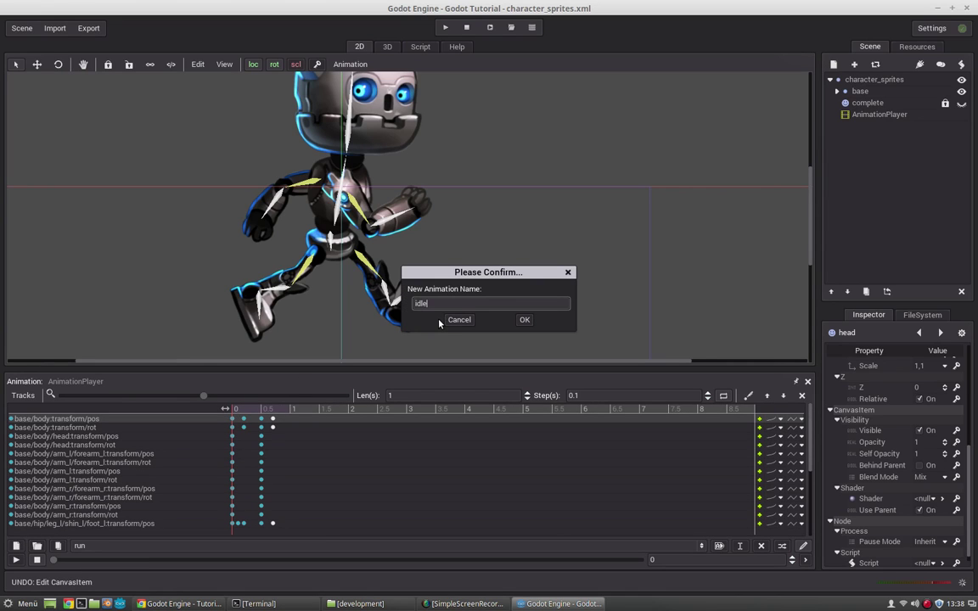
pyautogui.click(524, 320)
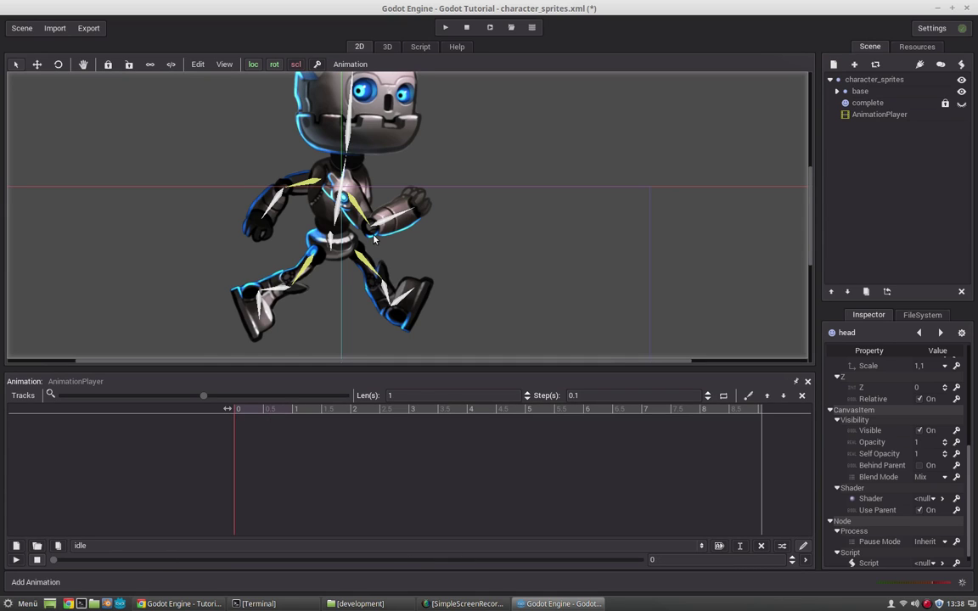
# Step: Apply the standing pose from the base animation at 0 s and switch back to the idle animation
pyautogui.click(99, 544)
pyautogui.click(91, 562)
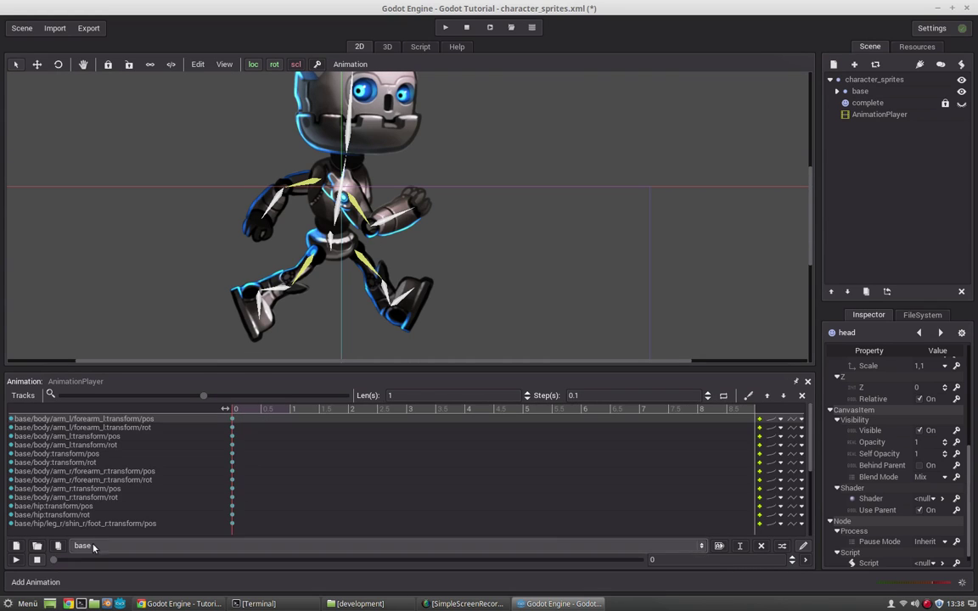
pyautogui.click(238, 411)
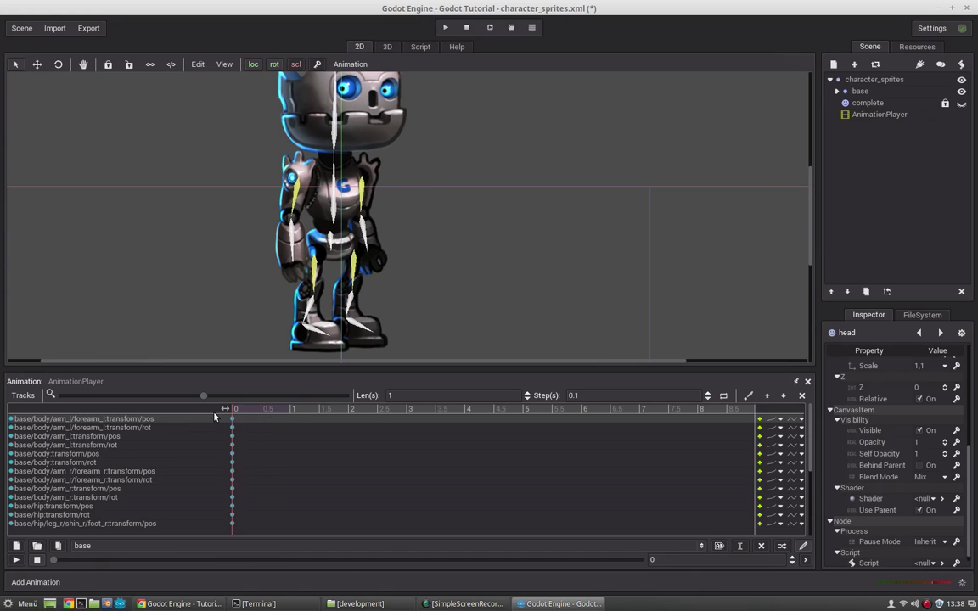
pyautogui.click(109, 547)
pyautogui.click(85, 574)
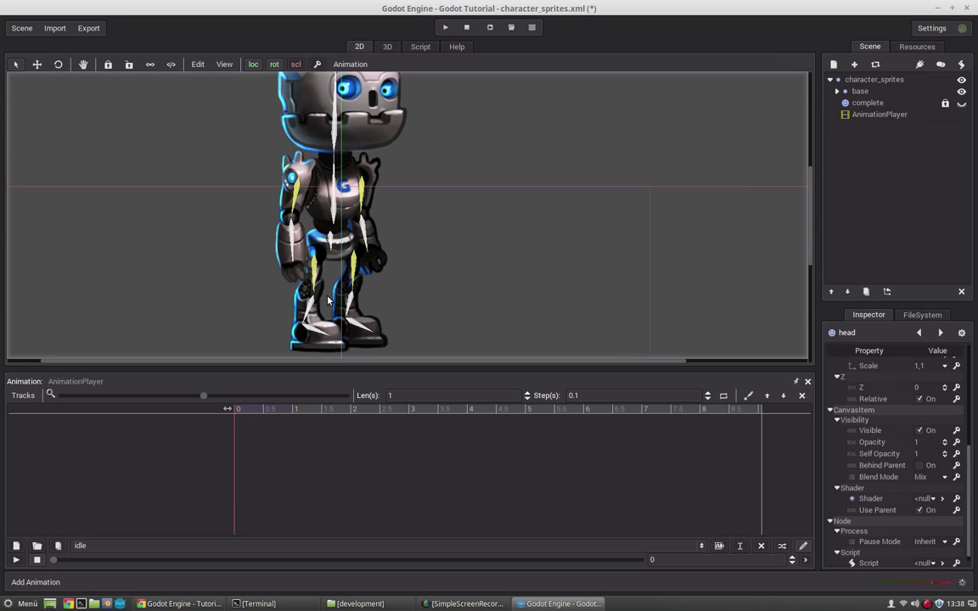
# Step: Select both feet, both forearms, the hip bone, body and head, and insert position and rotation keys at 0 s, creating the new tracks
pyautogui.click(333, 335)
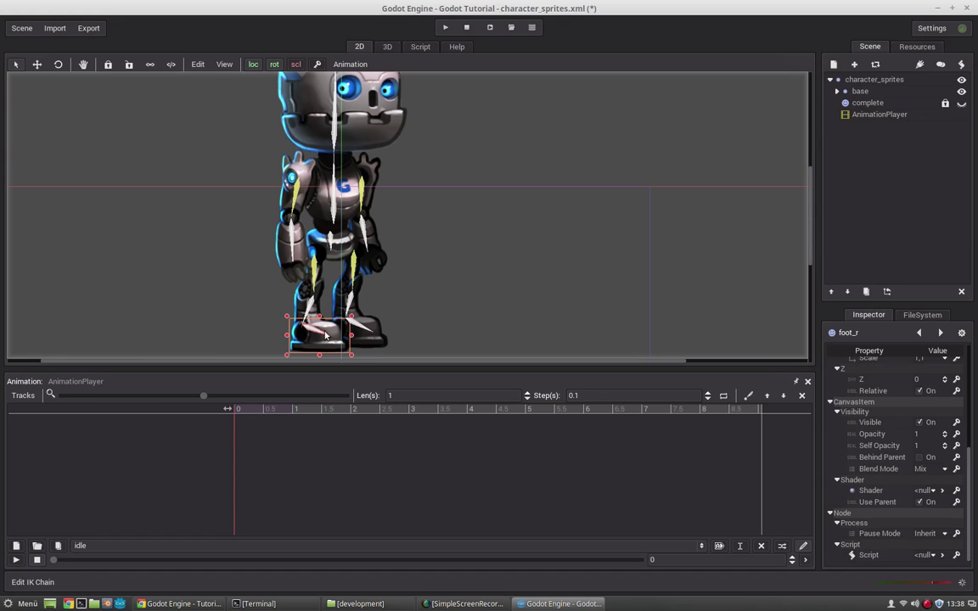
pyautogui.keyDown('shift'); pyautogui.click(360, 333); pyautogui.keyUp('shift')
pyautogui.keyDown('shift'); pyautogui.click(293, 242); pyautogui.keyUp('shift')
pyautogui.keyDown('shift'); pyautogui.click(365, 234); pyautogui.keyUp('shift')
pyautogui.keyDown('shift'); pyautogui.click(330, 241); pyautogui.keyUp('shift')
pyautogui.keyDown('shift'); pyautogui.click(304, 170); pyautogui.keyUp('shift')
pyautogui.keyDown('shift'); pyautogui.click(310, 107); pyautogui.keyUp('shift')
pyautogui.click(317, 65)
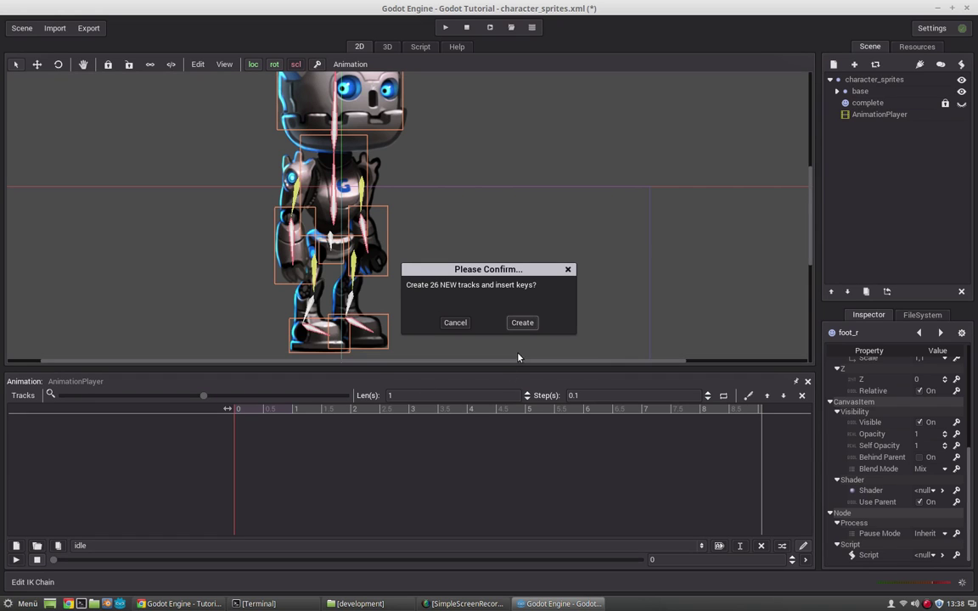
pyautogui.click(522, 322)
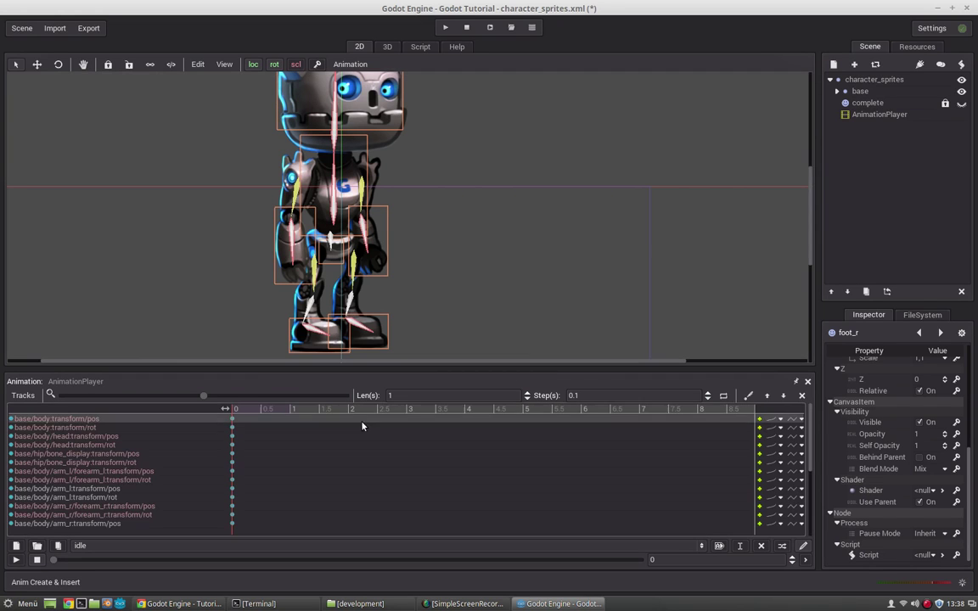
# Step: At 0.5 s, shift the hip and body slightly forward and down, and move both feet back beneath the robot
pyautogui.click(260, 411)
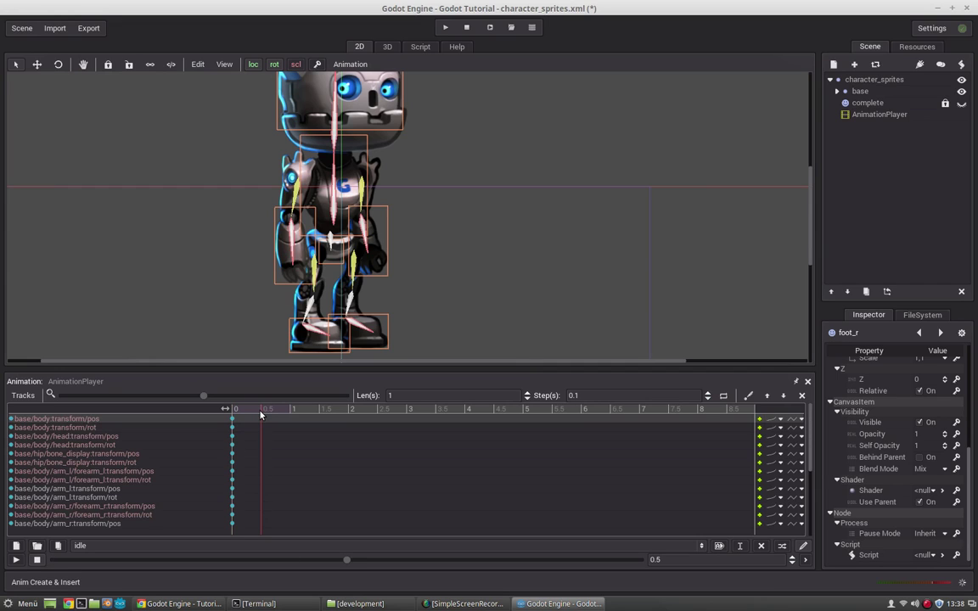
pyautogui.click(422, 232)
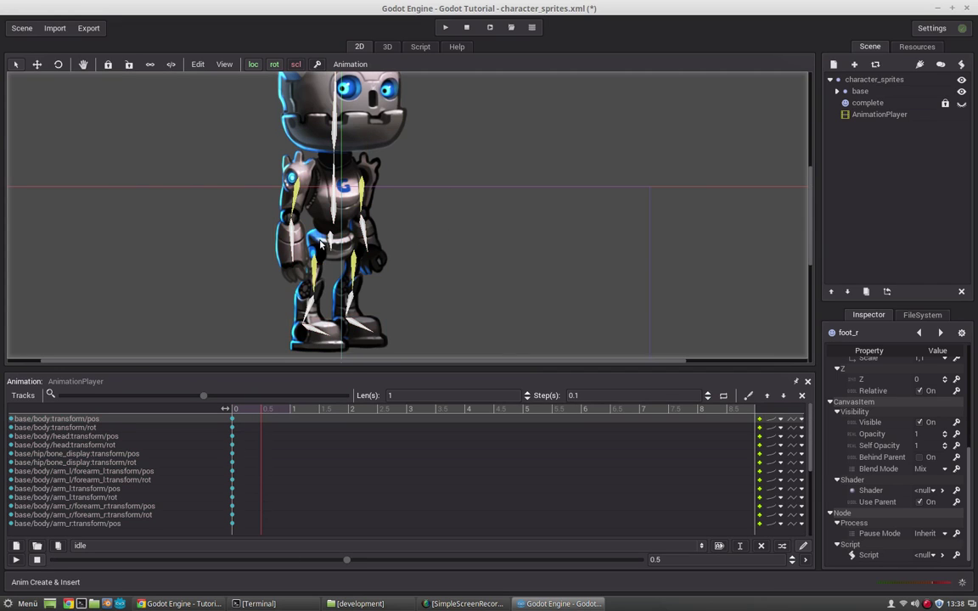
pyautogui.click(332, 243)
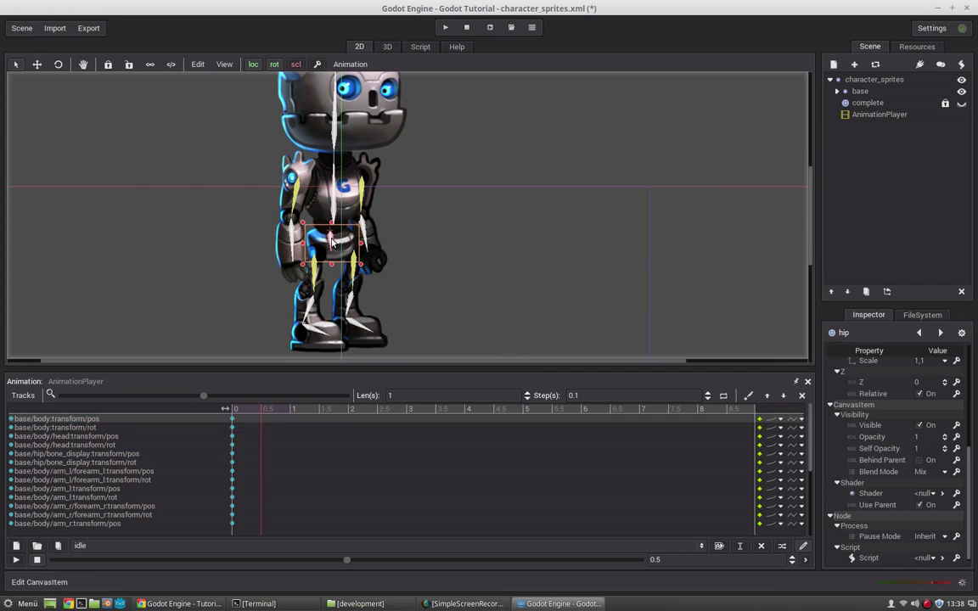
pyautogui.click(331, 235)
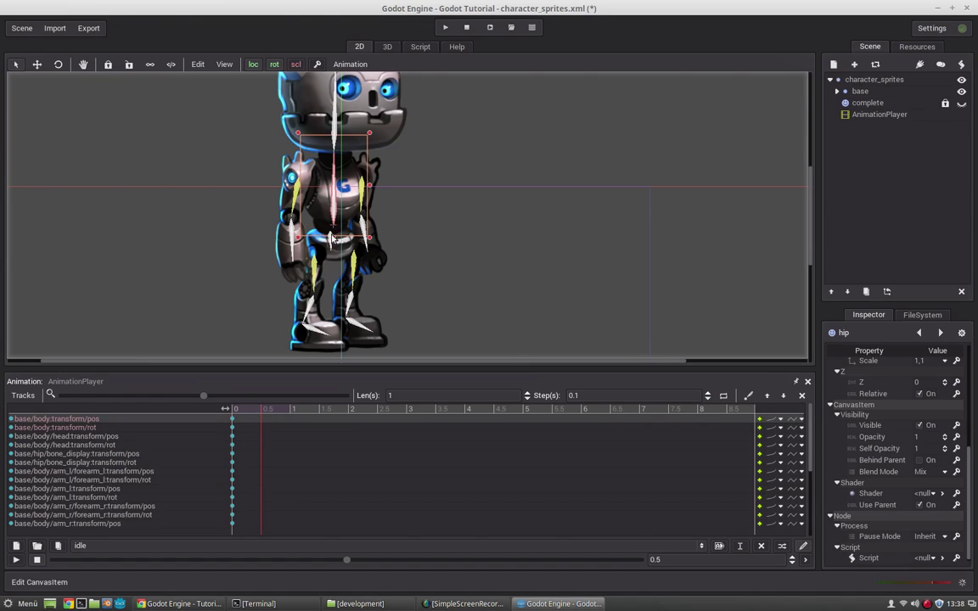
pyautogui.click(332, 245)
pyautogui.click(334, 217)
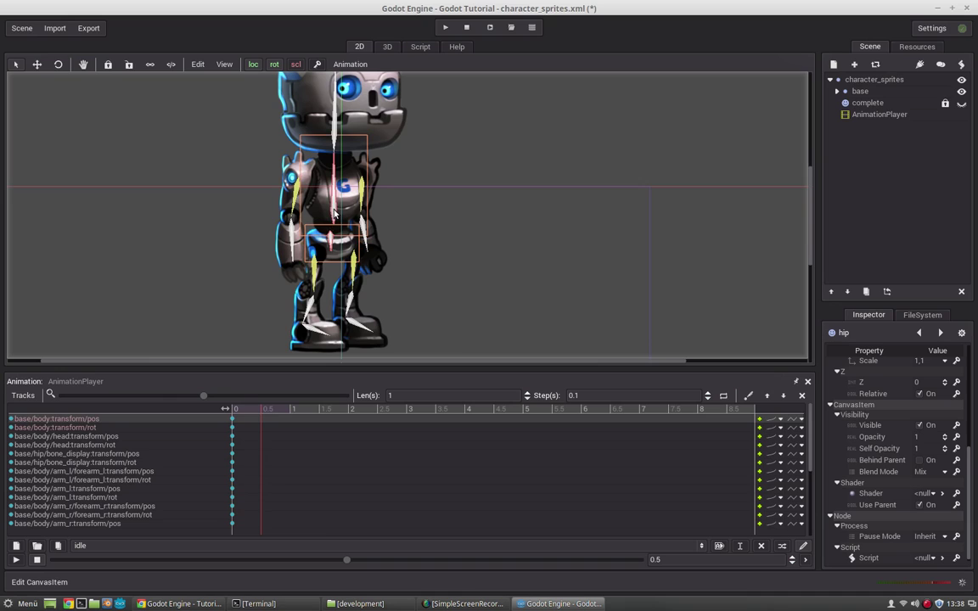
pyautogui.moveTo(334, 214); pyautogui.dragTo(342, 214)
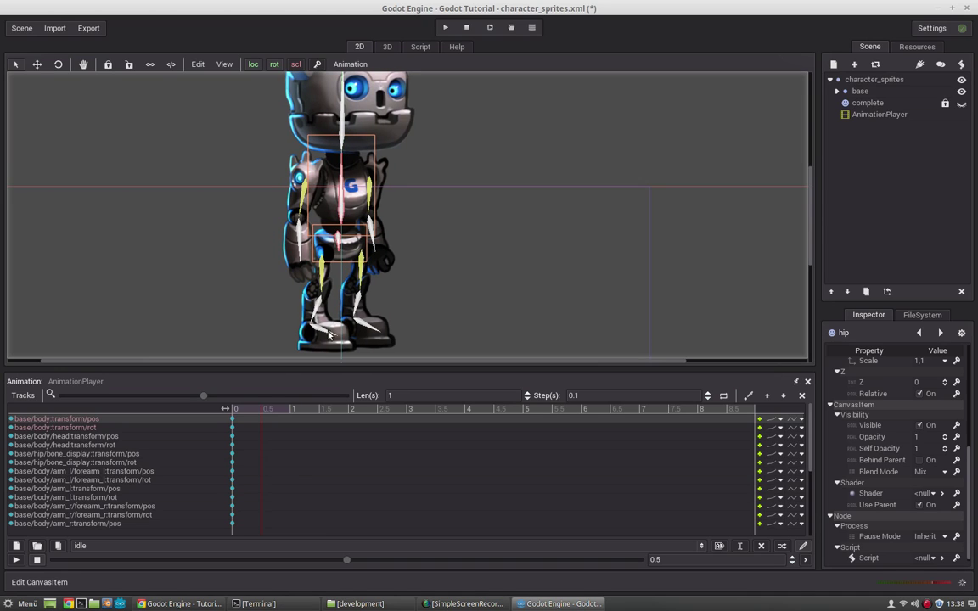
pyautogui.moveTo(328, 336); pyautogui.dragTo(361, 334)
pyautogui.click(341, 240)
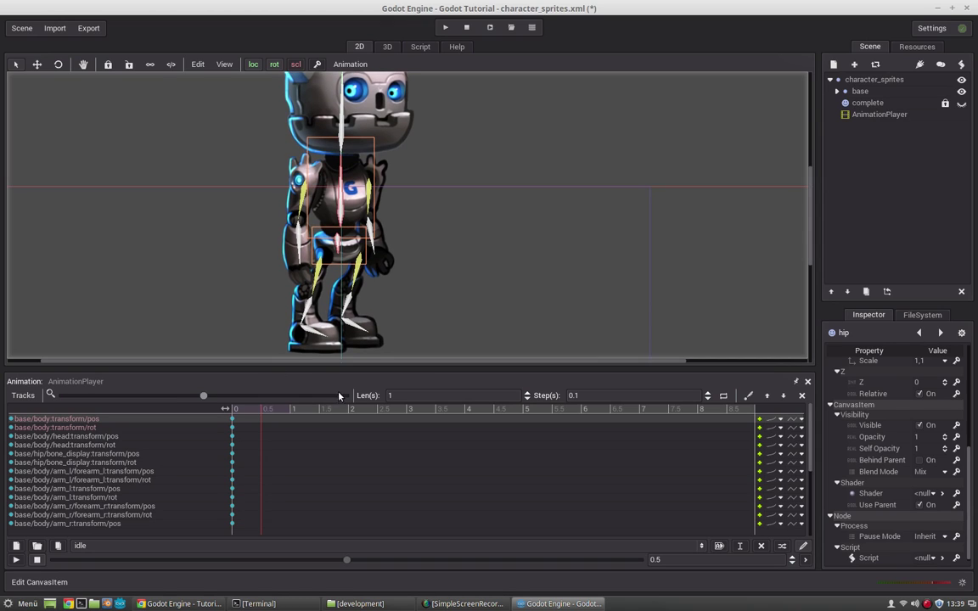
# Step: Select both feet, the hip and the body, insert position and rotation keys at 0.5 s with new tracks, and check the track list
pyautogui.click(321, 331)
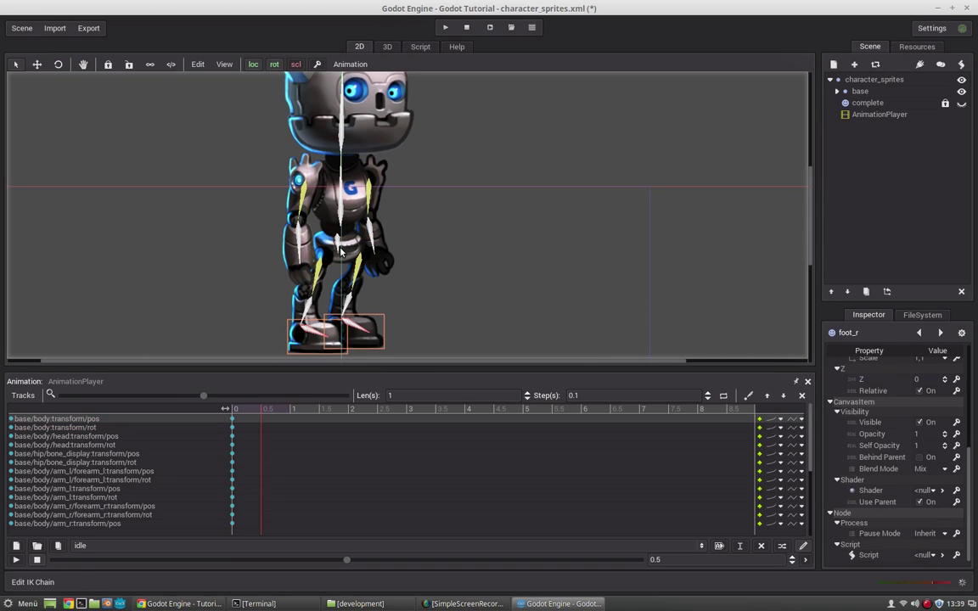
pyautogui.keyDown('shift'); pyautogui.click(342, 201); pyautogui.keyUp('shift')
pyautogui.click(317, 64)
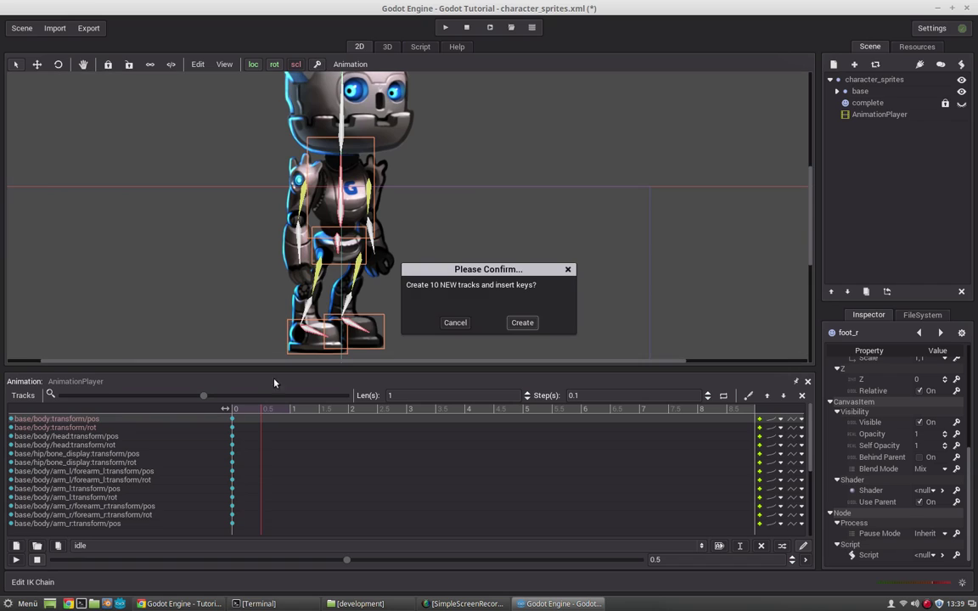
pyautogui.click(522, 323)
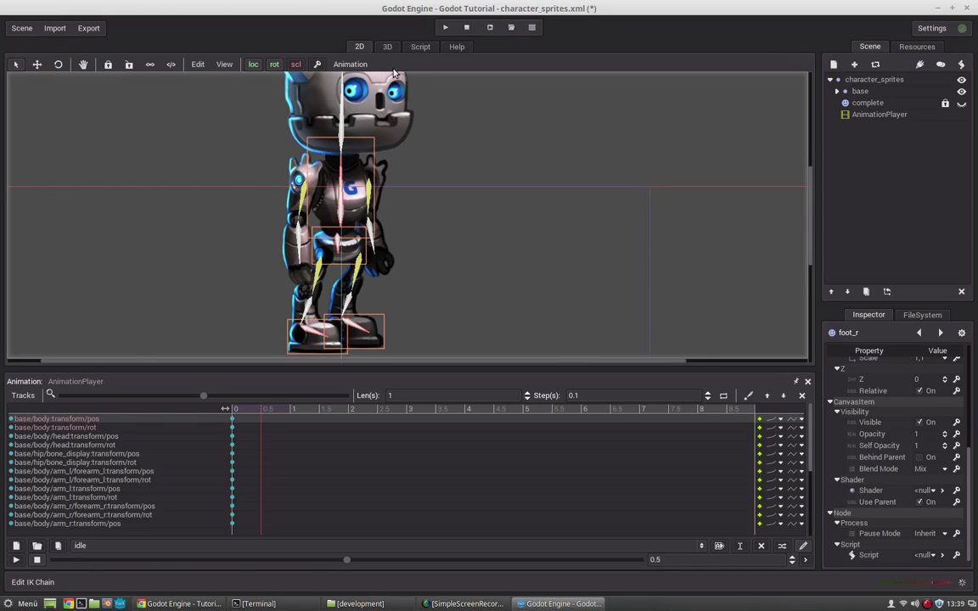
pyautogui.click(316, 64)
pyautogui.click(522, 322)
pyautogui.scroll(-5, 301, 485)
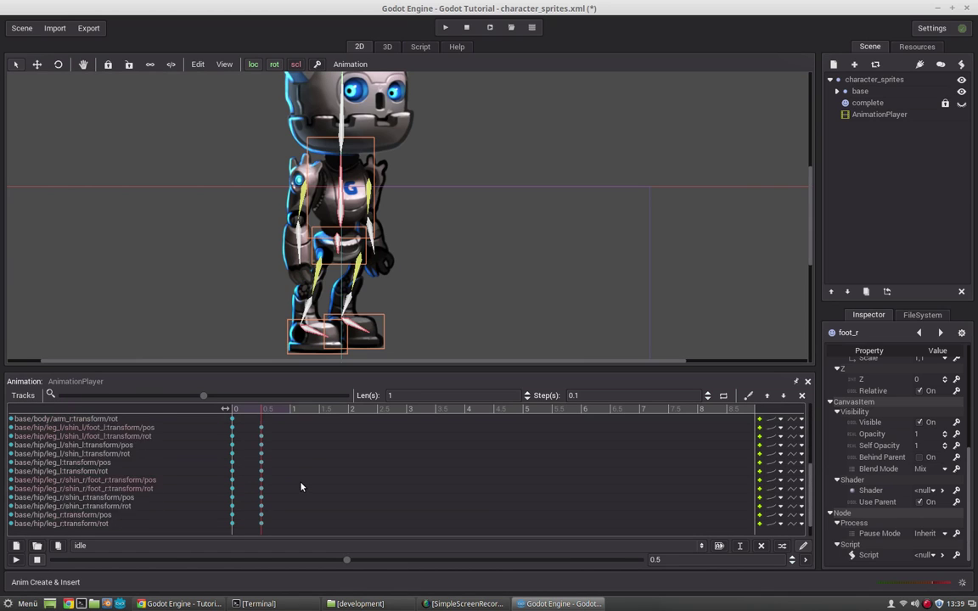
pyautogui.scroll(5, 301, 484)
# Step: Return the idle playhead to 0 s, restore the standing pose from the base animation and switch back to idle
pyautogui.moveTo(263, 409); pyautogui.dragTo(228, 422)
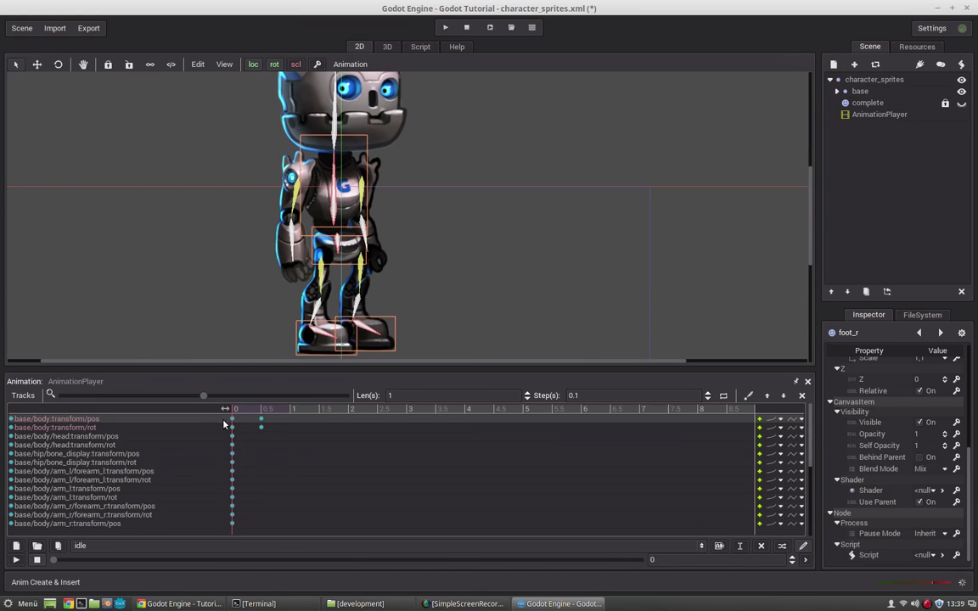
pyautogui.click(85, 545)
pyautogui.click(91, 563)
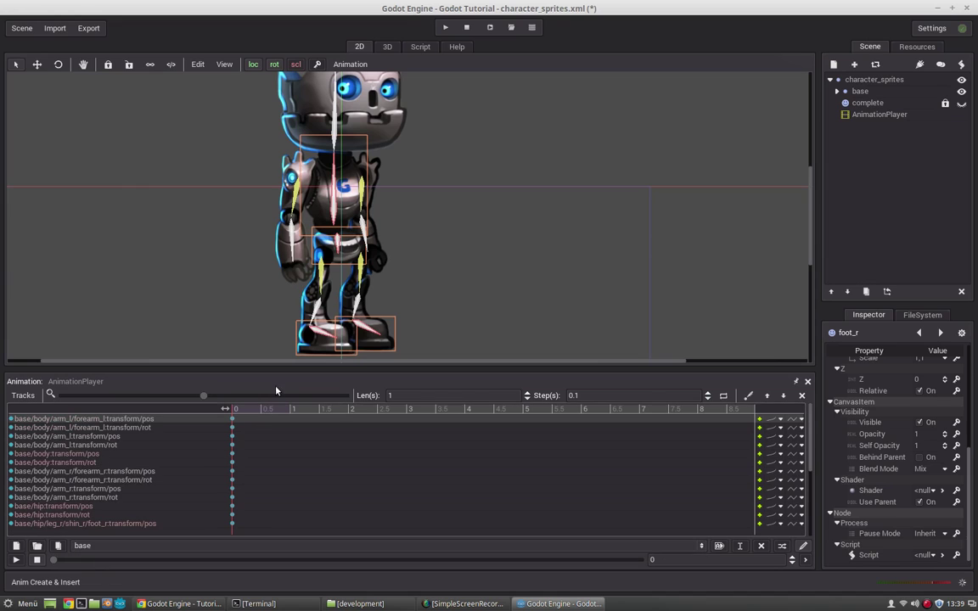
pyautogui.moveTo(269, 411); pyautogui.dragTo(218, 414)
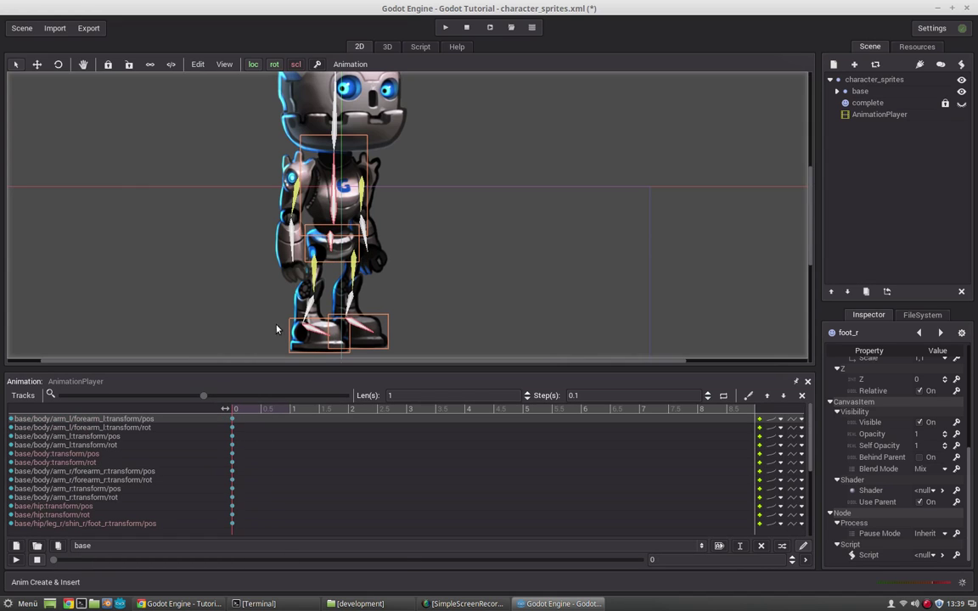
pyautogui.click(85, 545)
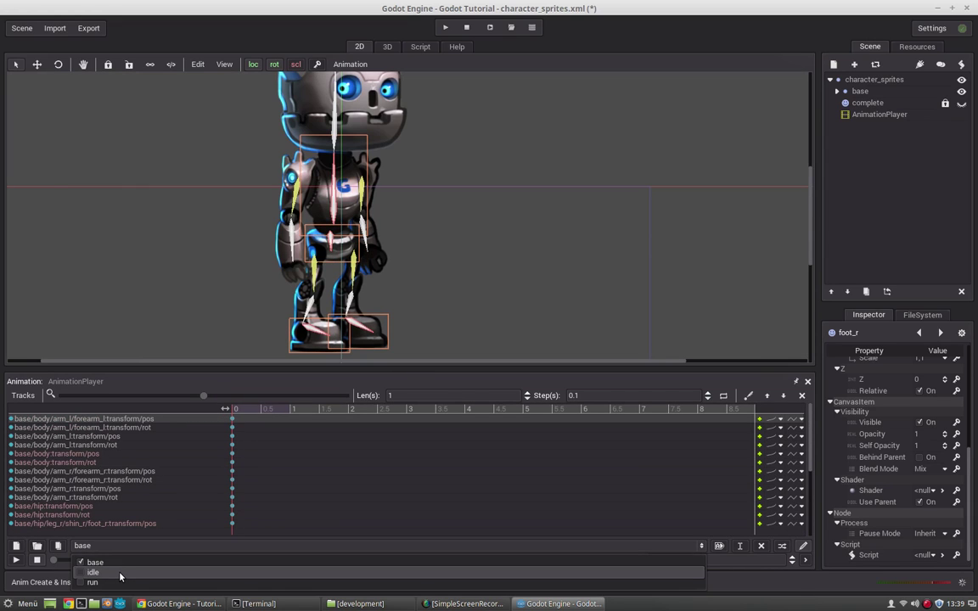
pyautogui.click(120, 574)
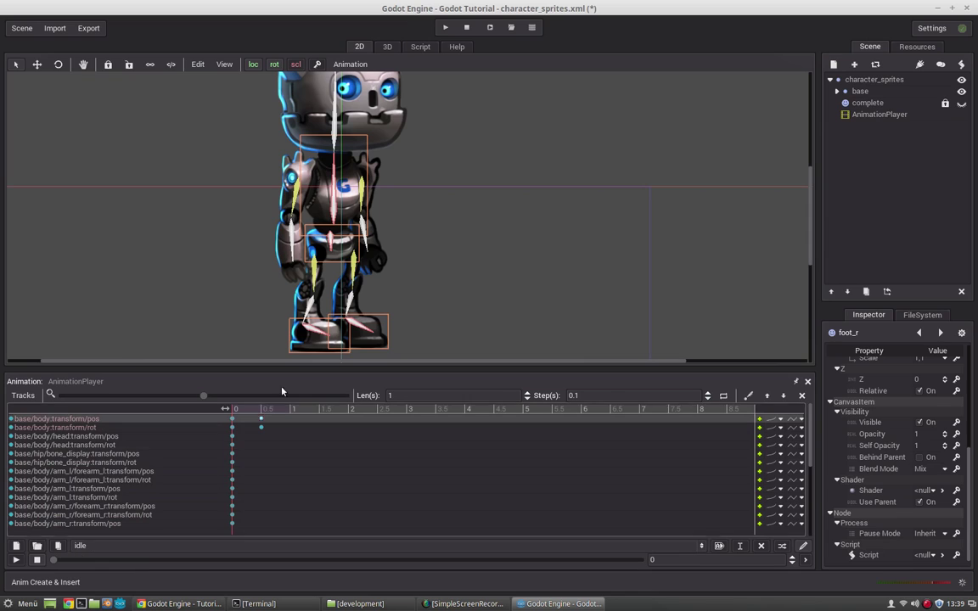
# Step: Key the selected idle parts at 0 s, then nudge the right foot at 0.5 s and insert keys for both feet
pyautogui.click(319, 68)
pyautogui.moveTo(235, 411); pyautogui.dragTo(261, 419)
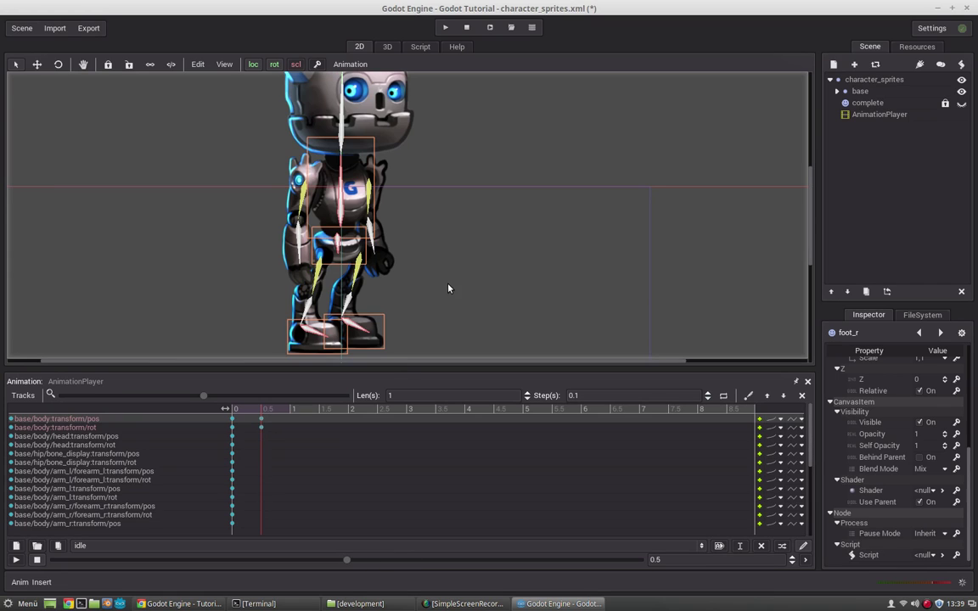
pyautogui.click(321, 338)
pyautogui.moveTo(319, 337); pyautogui.dragTo(321, 338)
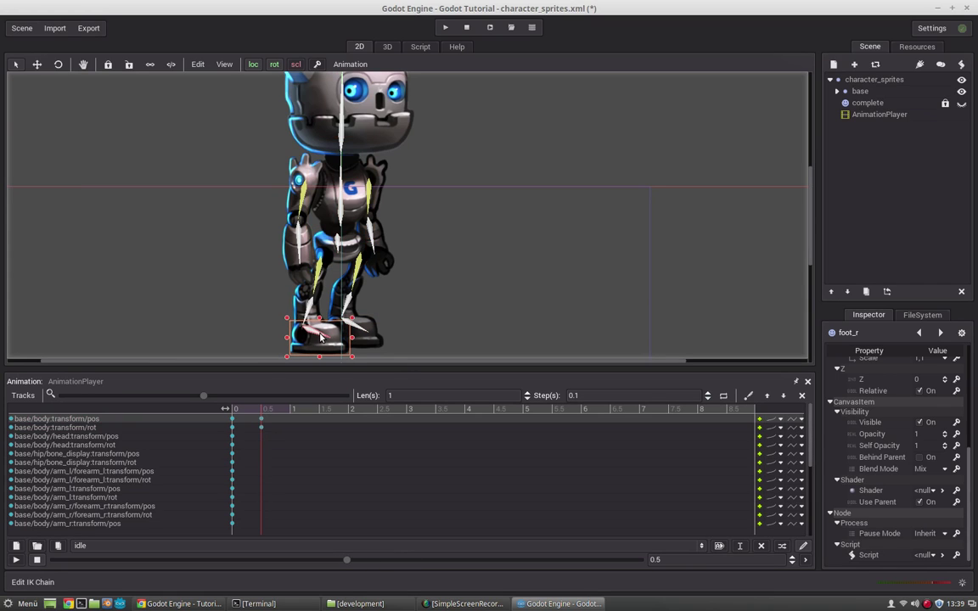
pyautogui.click(357, 331)
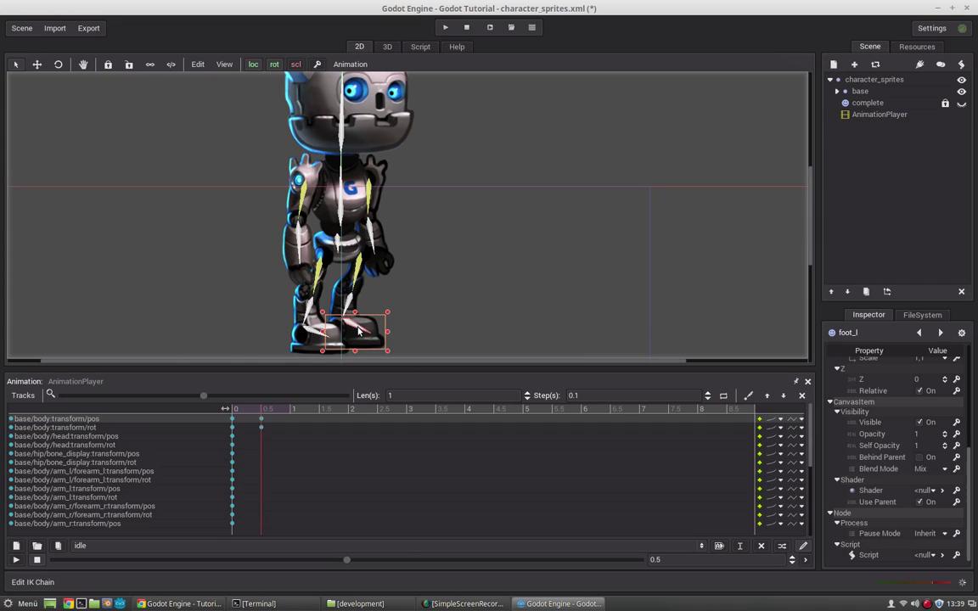
pyautogui.keyDown('shift'); pyautogui.click(311, 333); pyautogui.keyUp('shift')
pyautogui.click(318, 65)
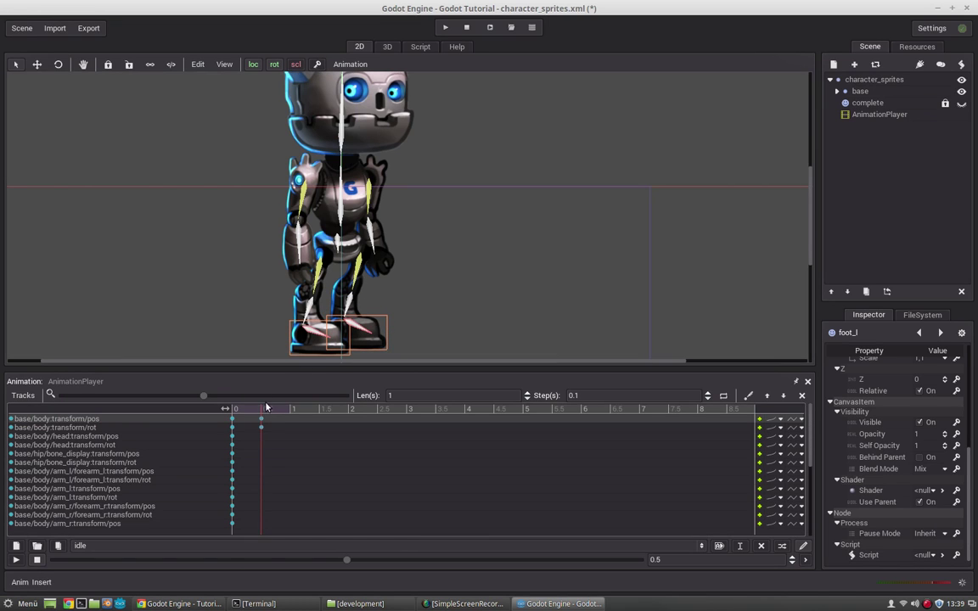
pyautogui.moveTo(265, 408)
pyautogui.mouseDown()
pyautogui.moveTo(236, 409)
pyautogui.moveTo(284, 416)
pyautogui.moveTo(234, 409)
pyautogui.moveTo(263, 415)
pyautogui.mouseUp()
pyautogui.click(263, 291)
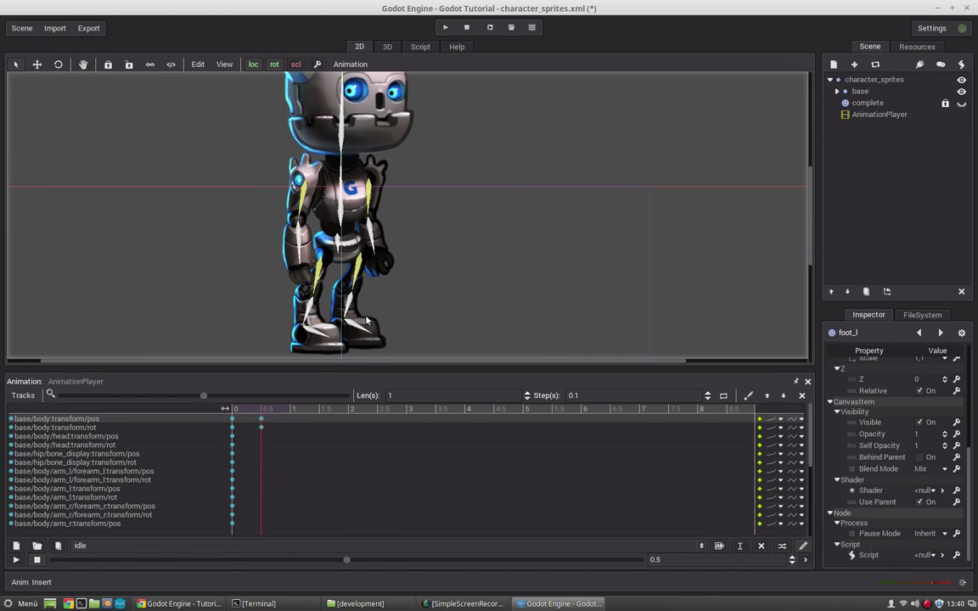
# Step: Fine-tune the right foot's position slightly upward at 0.5 s and insert its keys
pyautogui.click(315, 337)
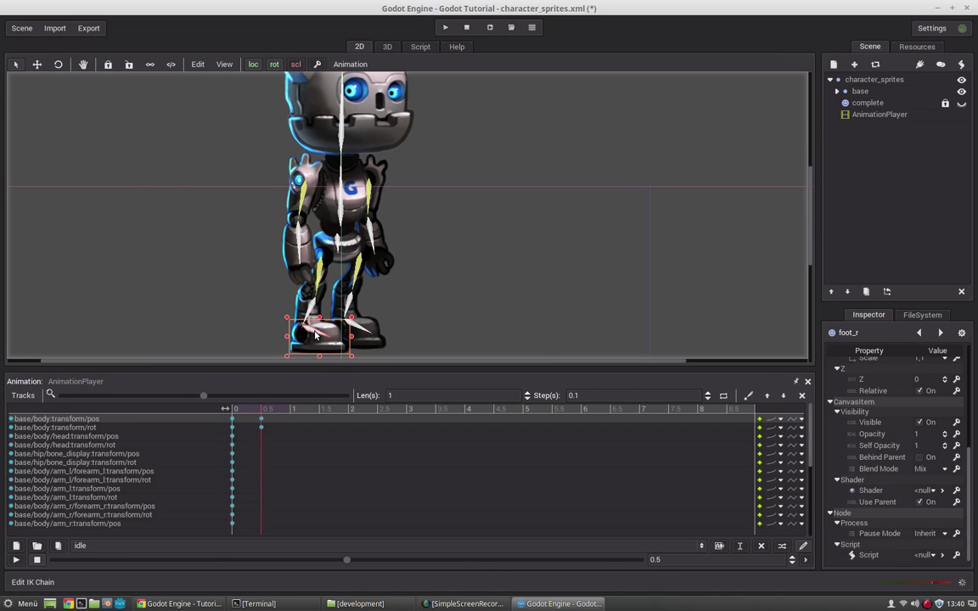
pyautogui.click(322, 65)
pyautogui.moveTo(267, 409)
pyautogui.mouseDown()
pyautogui.moveTo(224, 410)
pyautogui.moveTo(261, 409)
pyautogui.mouseUp()
pyautogui.moveTo(314, 335); pyautogui.dragTo(313, 333)
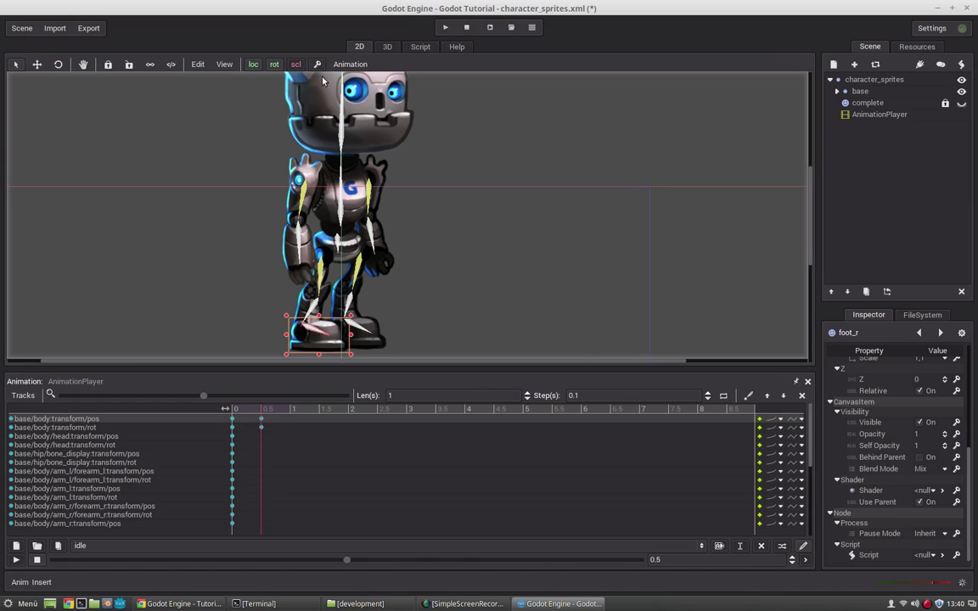
pyautogui.moveTo(260, 411)
pyautogui.mouseDown()
pyautogui.moveTo(227, 414)
pyautogui.moveTo(271, 416)
pyautogui.moveTo(241, 416)
pyautogui.moveTo(270, 416)
pyautogui.moveTo(241, 415)
pyautogui.moveTo(261, 418)
pyautogui.mouseUp()
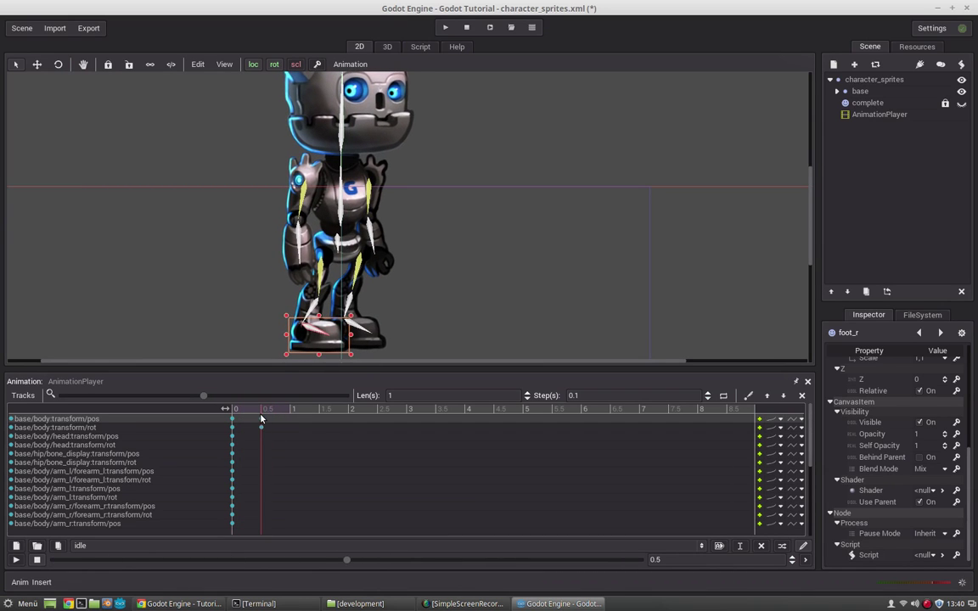
# Step: Adjust the left foot slightly forward at 0.5 s and insert its keys
pyautogui.click(363, 329)
pyautogui.moveTo(362, 328); pyautogui.dragTo(363, 327)
pyautogui.click(317, 65)
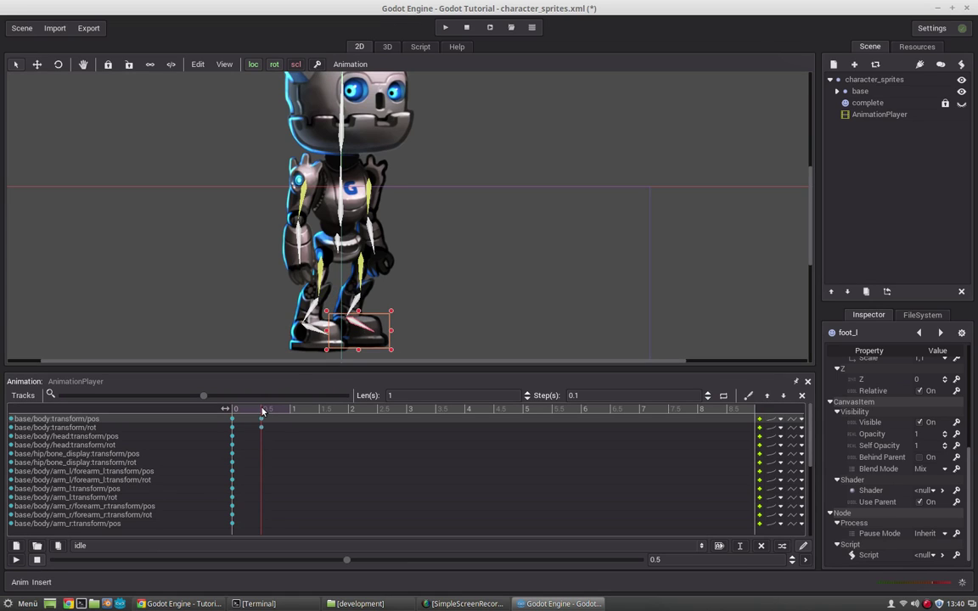
# Step: Return to 0 s, enable looping for the idle animation and scrub toward 0.5 s to preview the motion
pyautogui.moveTo(262, 409); pyautogui.dragTo(232, 413)
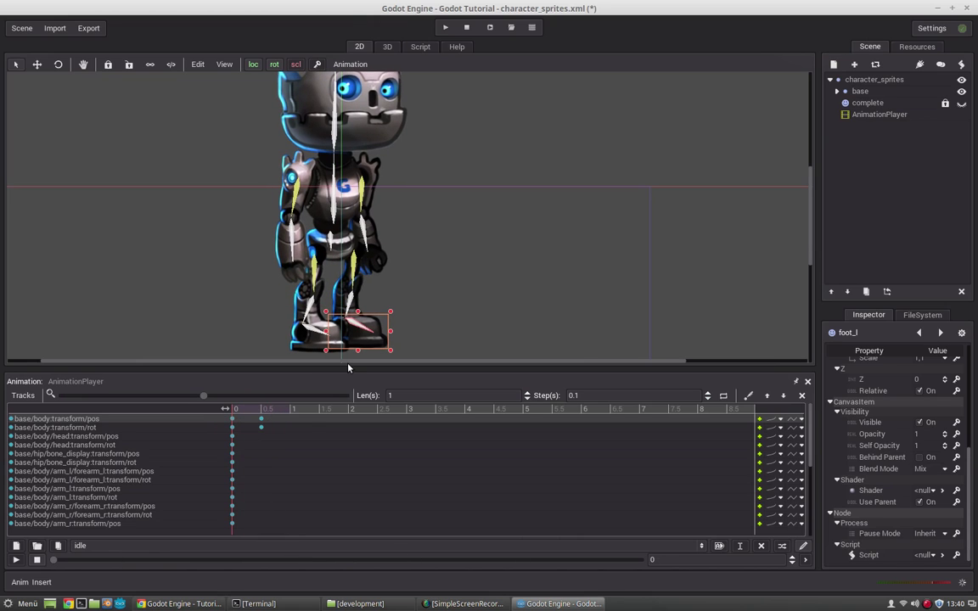
pyautogui.click(724, 395)
pyautogui.moveTo(239, 411)
pyautogui.mouseDown()
pyautogui.moveTo(267, 414)
pyautogui.moveTo(230, 412)
pyautogui.moveTo(258, 411)
pyautogui.mouseUp()
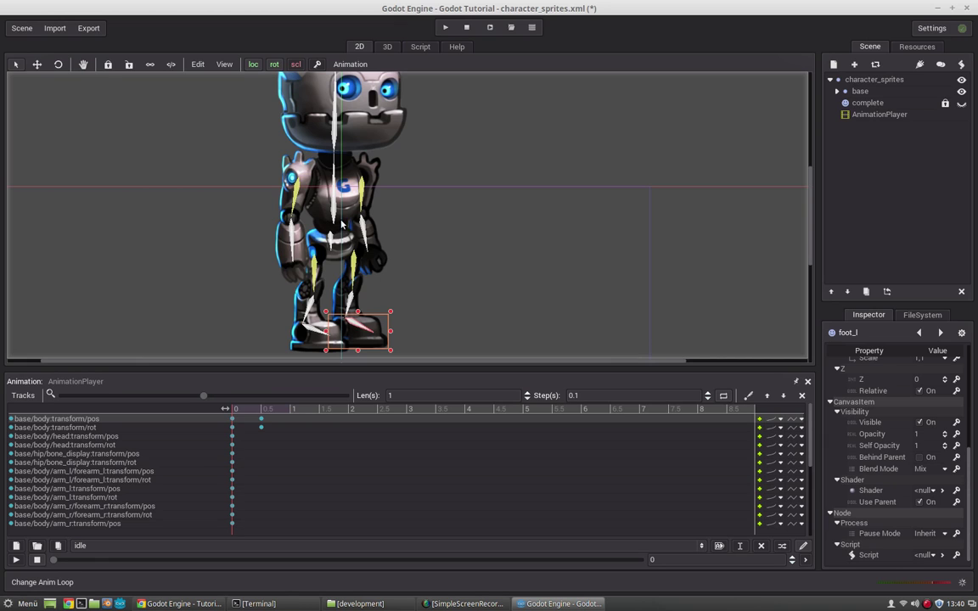
# Step: Raise both upper arms slightly at 0.5 s, insert their keys, scrub back to 0 s and save the scene
pyautogui.moveTo(236, 410); pyautogui.dragTo(263, 410)
pyautogui.click(295, 178)
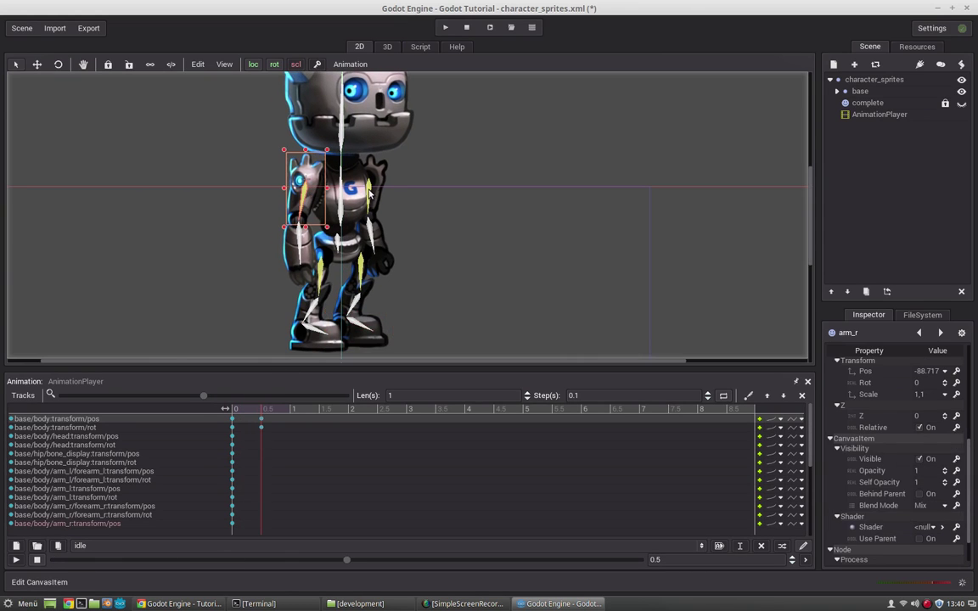
pyautogui.keyDown('shift'); pyautogui.click(369, 196); pyautogui.keyUp('shift')
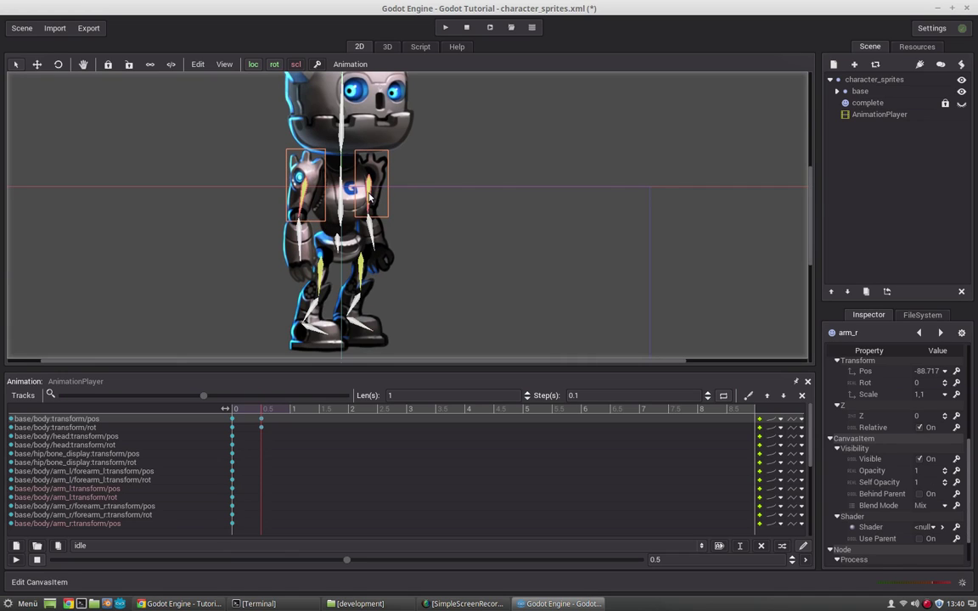
pyautogui.click(317, 65)
pyautogui.moveTo(264, 410); pyautogui.dragTo(220, 404)
pyautogui.moveTo(422, 301)
pyautogui.mouseDown(button='middle')
pyautogui.moveTo(419, 276)
pyautogui.moveTo(422, 302)
pyautogui.mouseUp(button='middle')
pyautogui.hotkey('ctrl', 's')
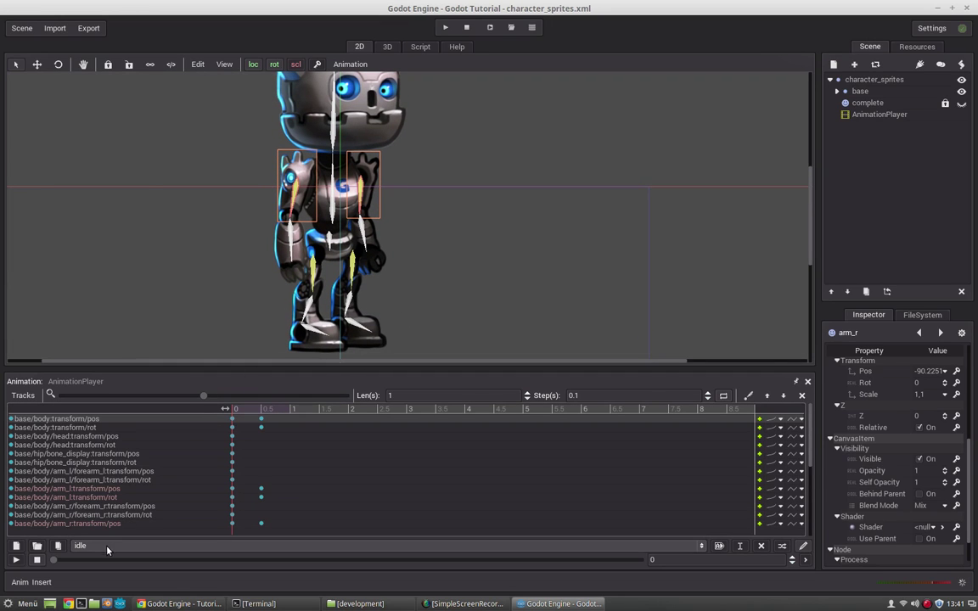
# Step: Create a new animation named jump_up
pyautogui.click(15, 545)
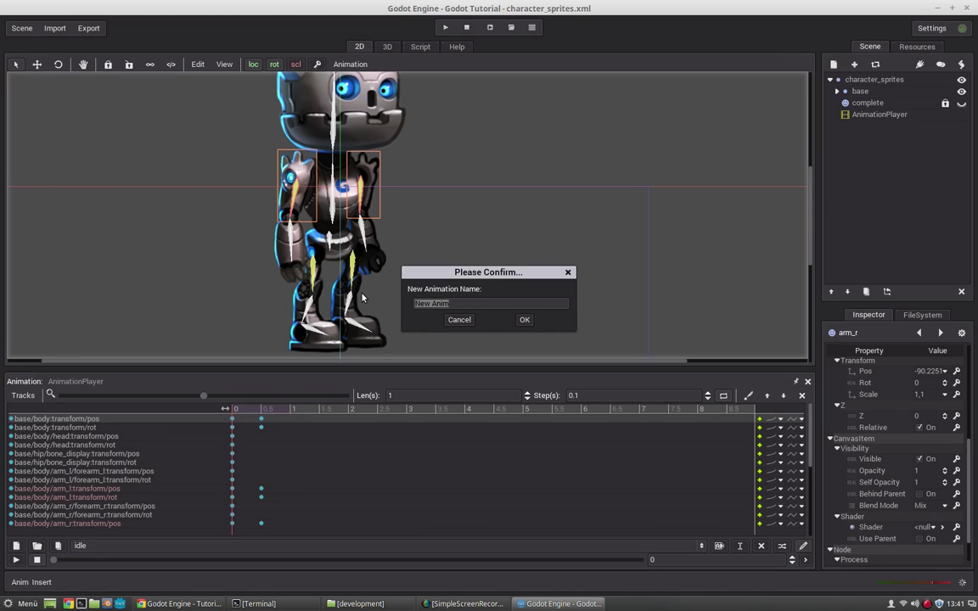
pyautogui.click(460, 302)
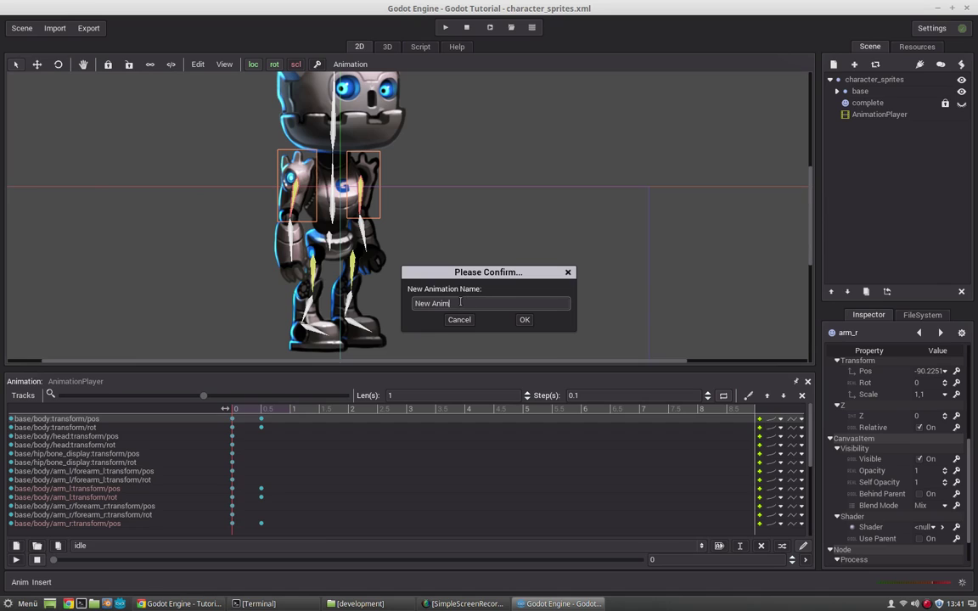
pyautogui.press('BackSpace')
pyautogui.press('BackSpace')
pyautogui.press('BackSpace')
pyautogui.press('BackSpace')
pyautogui.press('BackSpace')
pyautogui.click(525, 319)
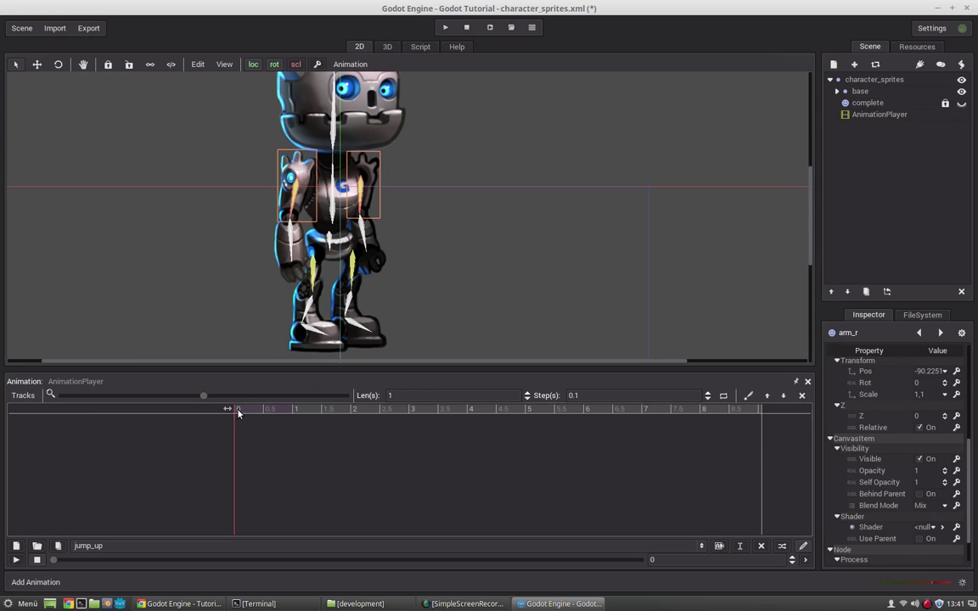
# Step: At 0 s in jump_up, lift the left foot beneath the hip with its knee forward and move the right foot back
pyautogui.moveTo(236, 409)
pyautogui.mouseDown()
pyautogui.moveTo(249, 413)
pyautogui.moveTo(238, 410)
pyautogui.mouseUp()
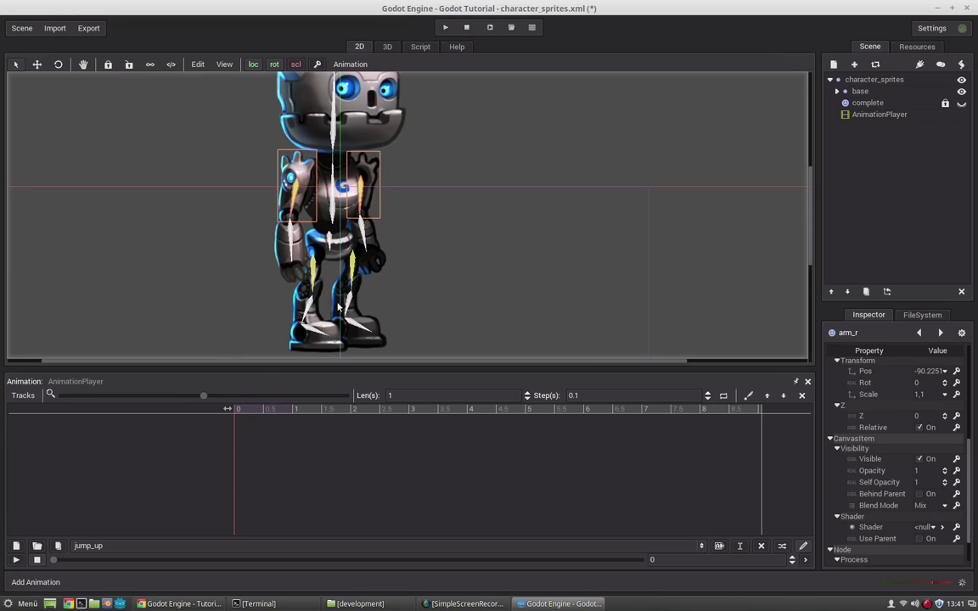
pyautogui.moveTo(352, 326); pyautogui.dragTo(365, 298)
pyautogui.moveTo(319, 328)
pyautogui.mouseDown()
pyautogui.moveTo(307, 343)
pyautogui.moveTo(302, 326)
pyautogui.mouseUp()
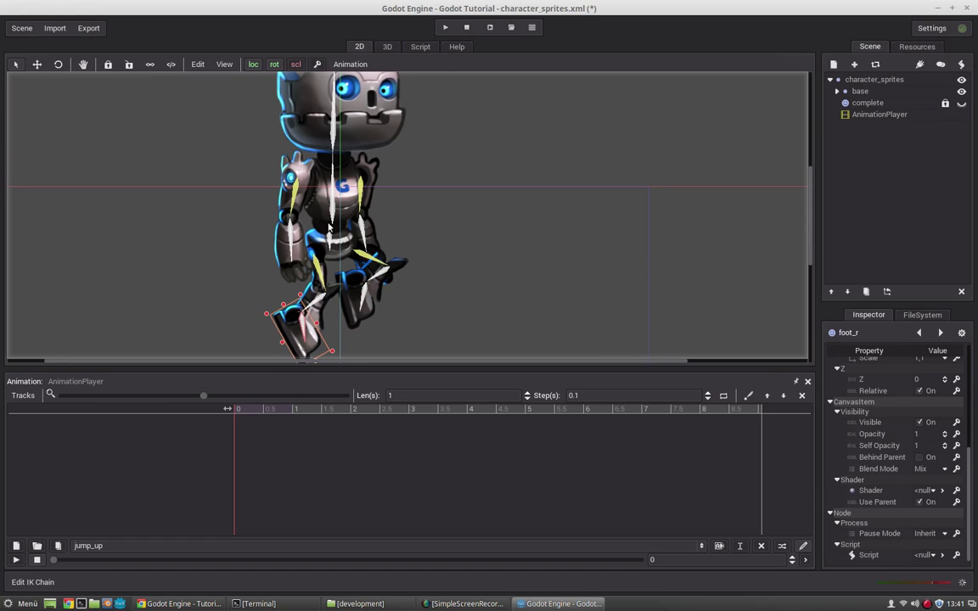
# Step: Lean the robot's body forward and tilt the hip for the jump pose
pyautogui.moveTo(339, 124); pyautogui.dragTo(353, 166, button='middle')
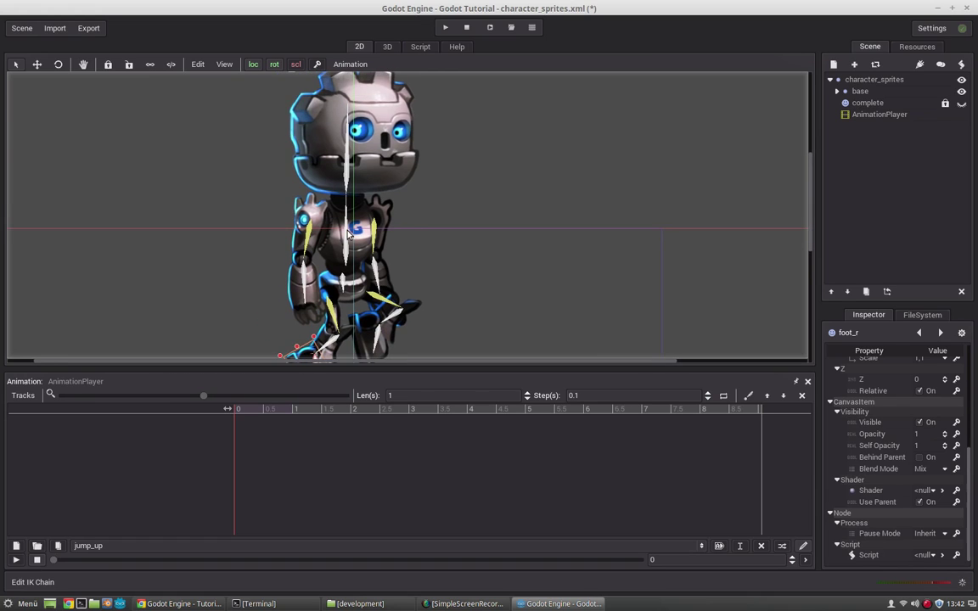
pyautogui.click(346, 226)
pyautogui.moveTo(346, 230)
pyautogui.mouseDown()
pyautogui.moveTo(332, 225)
pyautogui.moveTo(351, 220)
pyautogui.mouseUp()
pyautogui.moveTo(344, 290); pyautogui.dragTo(340, 292)
# Step: Refine the bent legs by repositioning the left foot, the right leg and the right foot
pyautogui.moveTo(367, 313); pyautogui.dragTo(381, 238, button='middle')
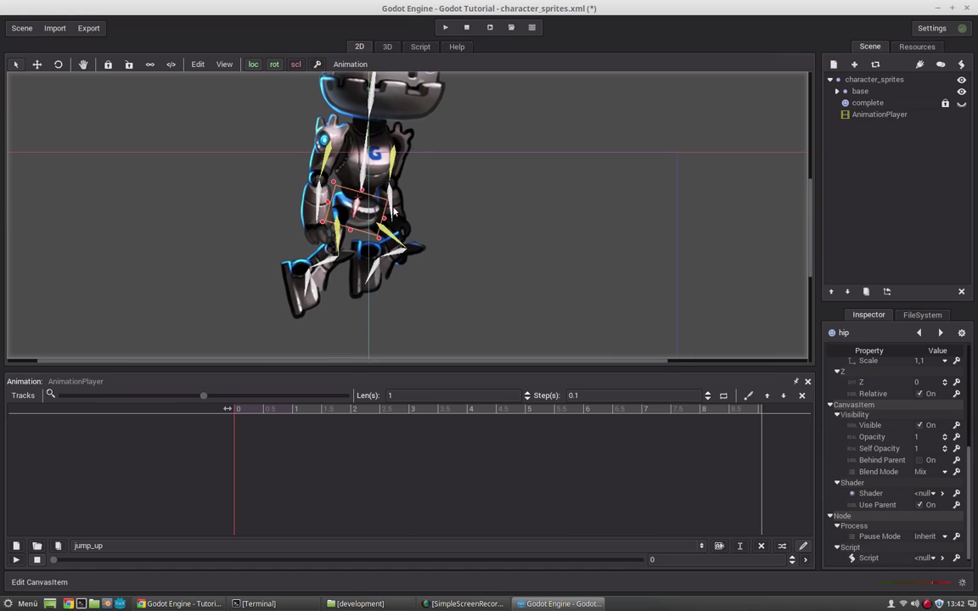
pyautogui.click(371, 274)
pyautogui.moveTo(371, 274); pyautogui.dragTo(308, 291)
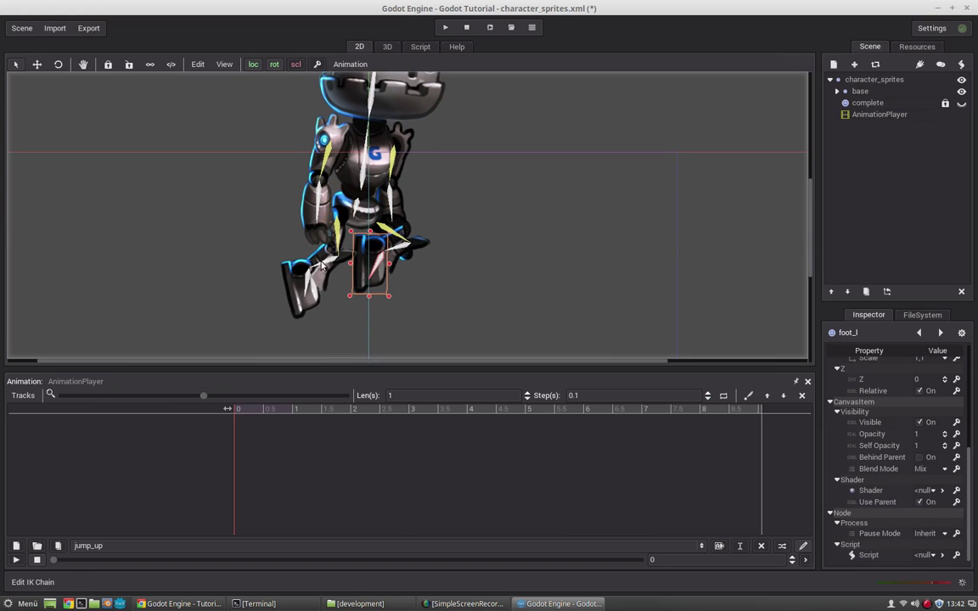
pyautogui.moveTo(335, 231); pyautogui.dragTo(339, 237)
pyautogui.moveTo(312, 284); pyautogui.dragTo(319, 294)
pyautogui.moveTo(385, 255); pyautogui.dragTo(387, 273, button='middle')
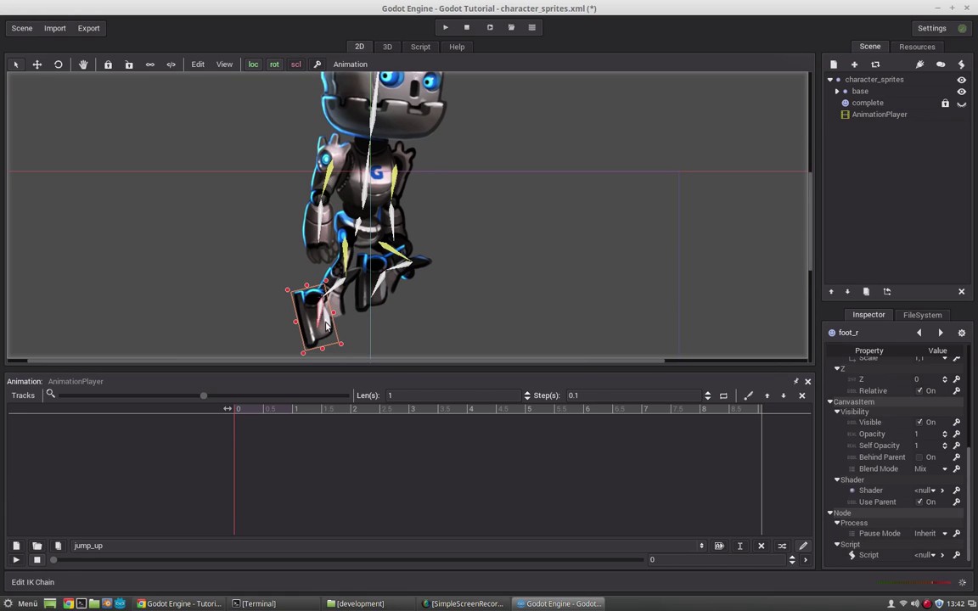
pyautogui.moveTo(317, 322); pyautogui.dragTo(324, 325)
# Step: Bend the left arm forward and swing the right upper arm back to about -46.2 degrees, adjusting its forearm
pyautogui.moveTo(403, 215)
pyautogui.mouseDown(button='middle')
pyautogui.moveTo(396, 237)
pyautogui.moveTo(392, 222)
pyautogui.mouseUp(button='middle')
pyautogui.moveTo(389, 228); pyautogui.dragTo(392, 161)
pyautogui.moveTo(374, 207); pyautogui.dragTo(383, 211)
pyautogui.moveTo(316, 223); pyautogui.dragTo(296, 204)
pyautogui.moveTo(389, 147); pyautogui.dragTo(393, 202, button='middle')
pyautogui.click(329, 220)
pyautogui.moveTo(329, 223); pyautogui.dragTo(293, 198)
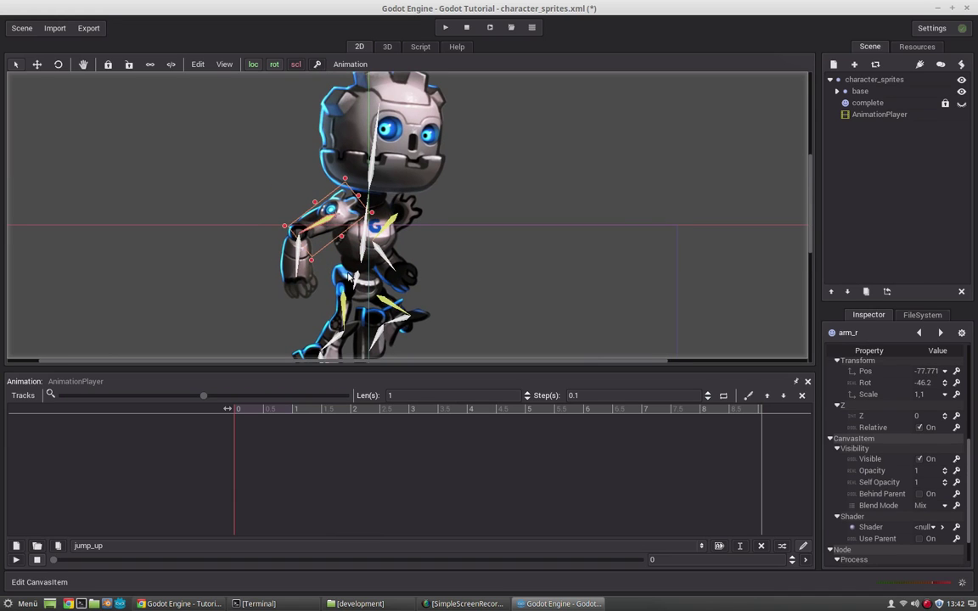
pyautogui.moveTo(307, 273)
pyautogui.mouseDown()
pyautogui.moveTo(278, 259)
pyautogui.moveTo(299, 261)
pyautogui.mouseUp()
# Step: Rotate the robot's head backward so it looks upward in the jump pose
pyautogui.click(389, 123)
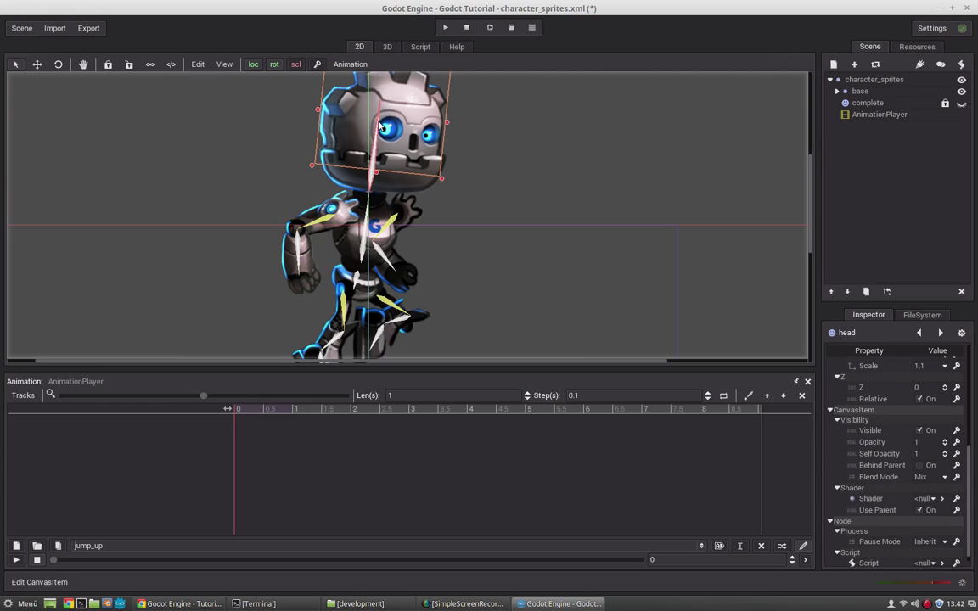
pyautogui.keyDown('ctrl'); pyautogui.moveTo(380, 122); pyautogui.dragTo(361, 124); pyautogui.keyUp('ctrl')
pyautogui.moveTo(420, 218)
pyautogui.mouseDown(button='middle')
pyautogui.moveTo(410, 151)
pyautogui.moveTo(416, 227)
pyautogui.mouseUp(button='middle')
pyautogui.scroll(-2, 575, 201)
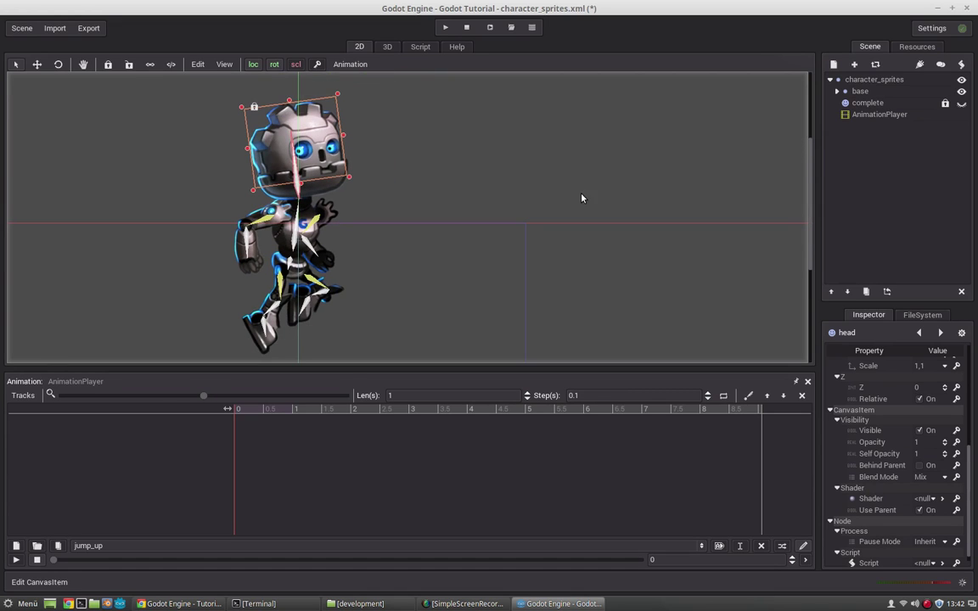
# Step: Select both feet, both forearms, hip, body and head, and insert position and rotation keys with new tracks at 0 s in jump_up
pyautogui.click(265, 327)
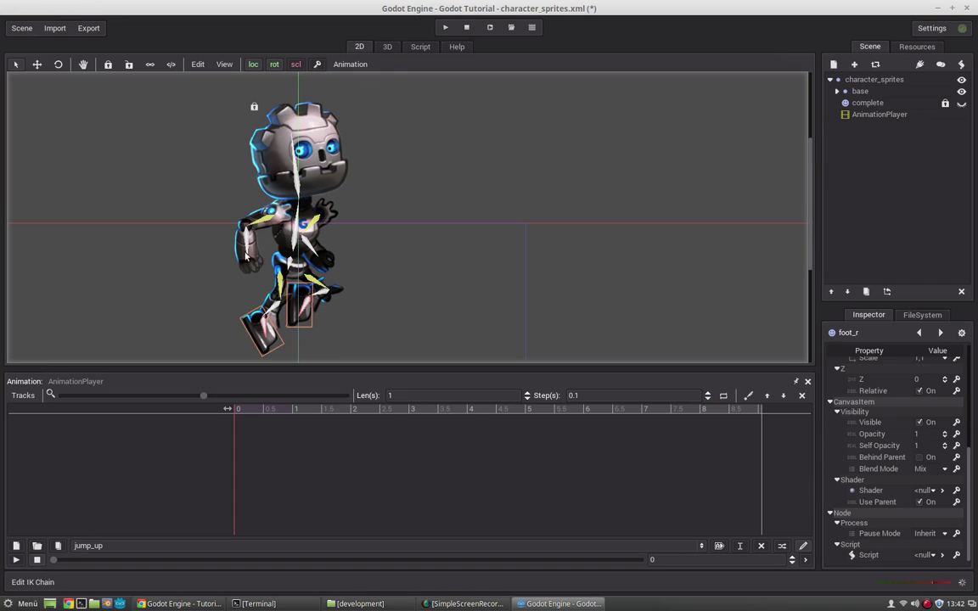
pyautogui.keyDown('shift'); pyautogui.click(289, 262); pyautogui.keyUp('shift')
pyautogui.keyDown('shift'); pyautogui.click(311, 246); pyautogui.keyUp('shift')
pyautogui.keyDown('shift'); pyautogui.click(293, 227); pyautogui.keyUp('shift')
pyautogui.keyDown('shift'); pyautogui.click(298, 180); pyautogui.keyUp('shift')
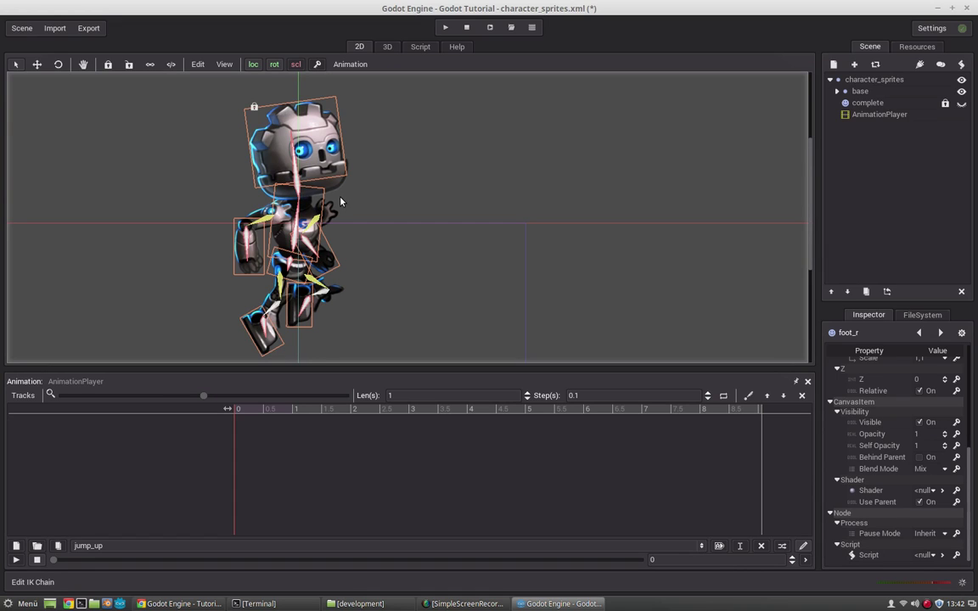
pyautogui.click(317, 64)
pyautogui.click(521, 322)
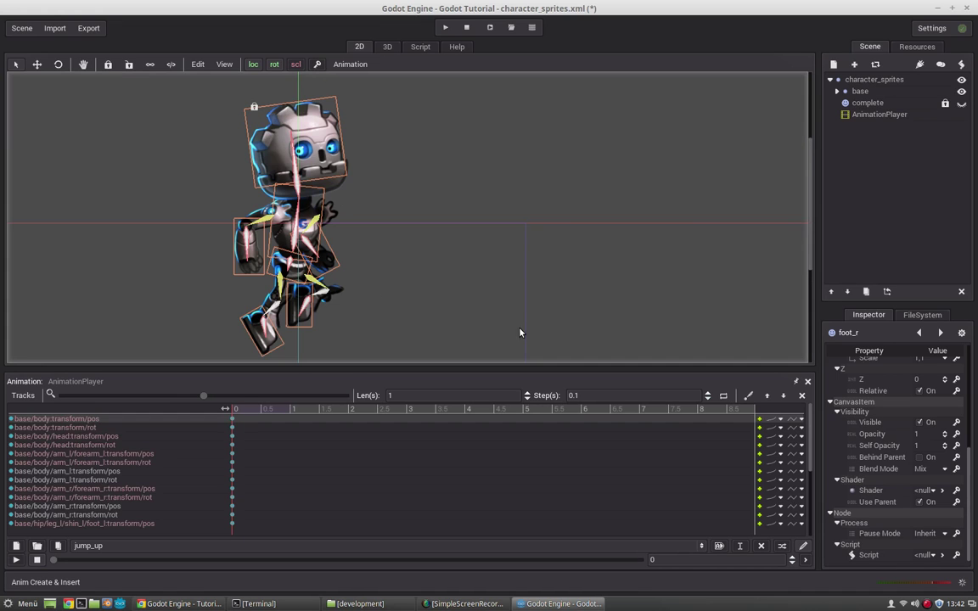
pyautogui.moveTo(249, 410); pyautogui.dragTo(209, 420)
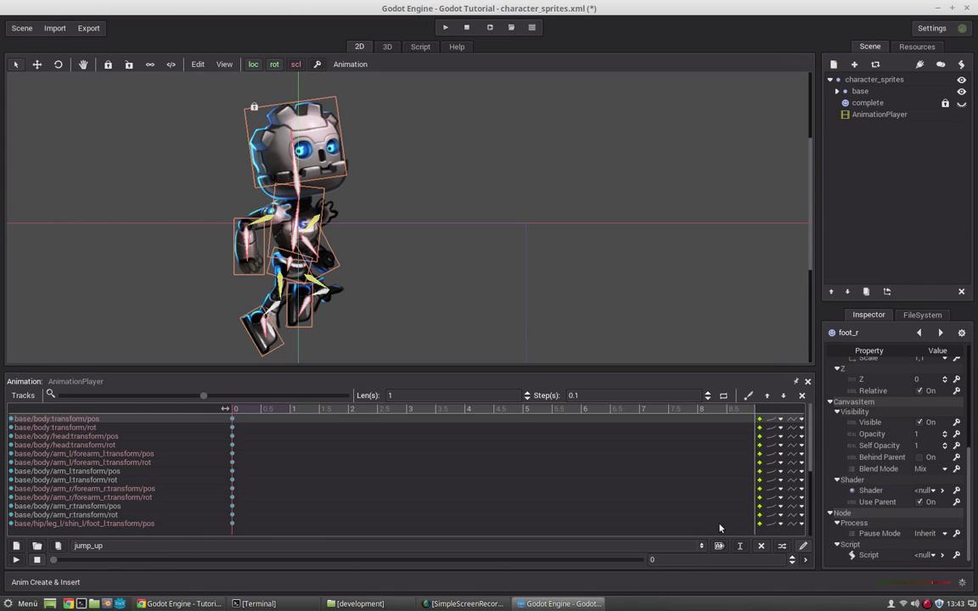
# Step: Create a new animation named jump_down and insert keys for the selected jump pose parts at 0 s with new tracks
pyautogui.click(17, 548)
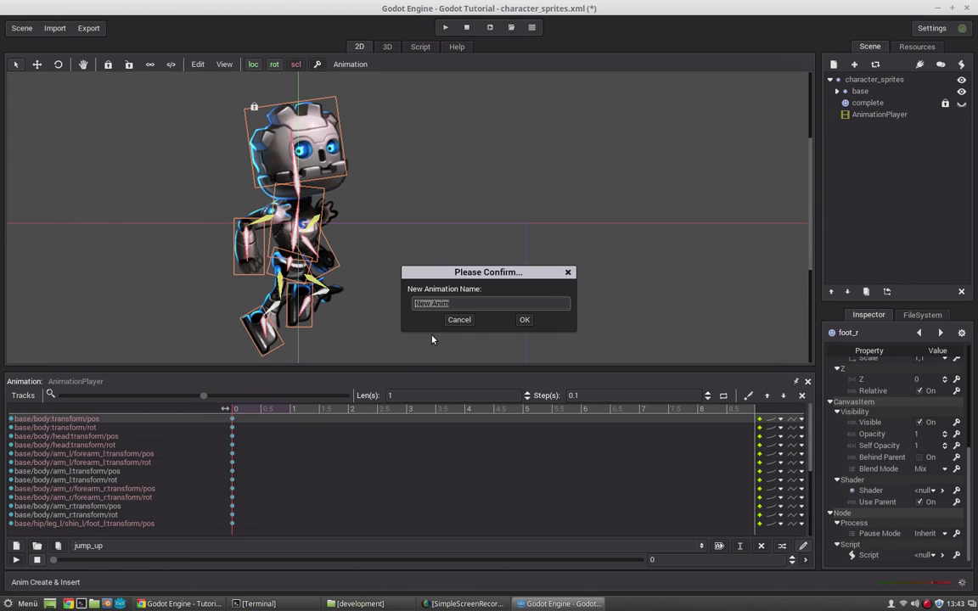
pyautogui.write('jump_down')
pyautogui.click(524, 320)
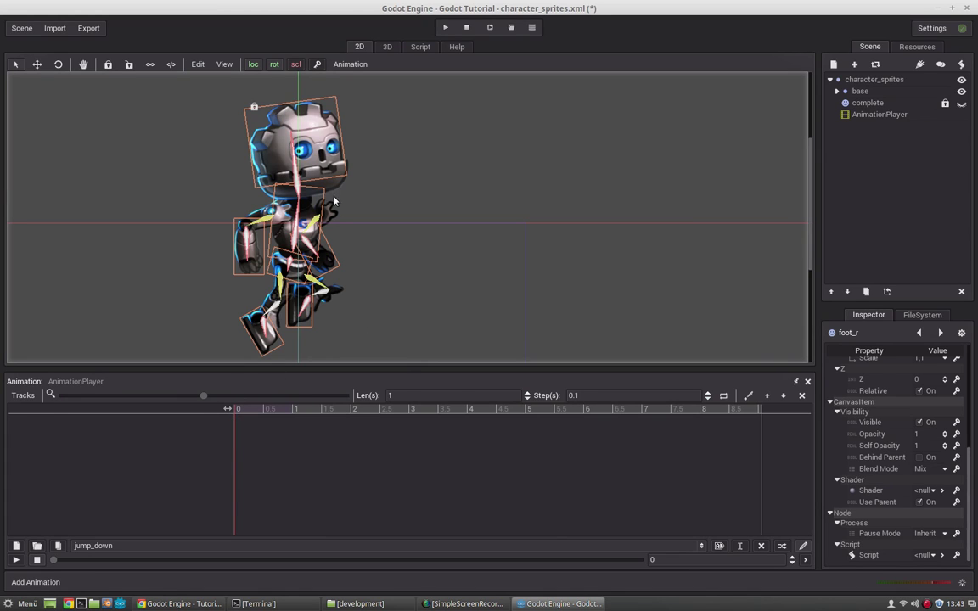
pyautogui.click(316, 64)
pyautogui.click(521, 322)
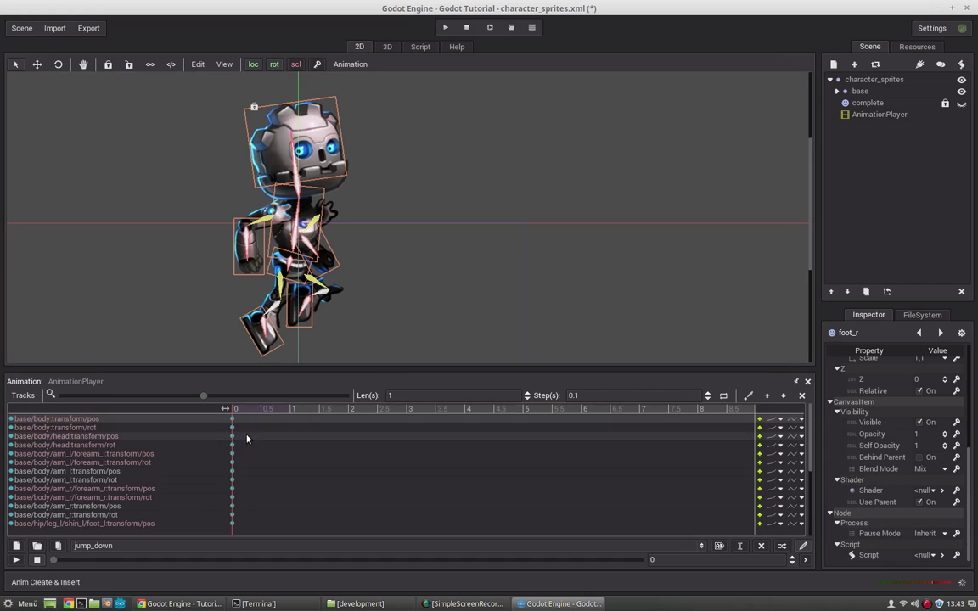
# Step: At 1 s in jump_down, pull the right leg up and swing the left foot forward into a landing pose
pyautogui.moveTo(251, 411); pyautogui.dragTo(291, 411)
pyautogui.moveTo(355, 332); pyautogui.dragTo(356, 236)
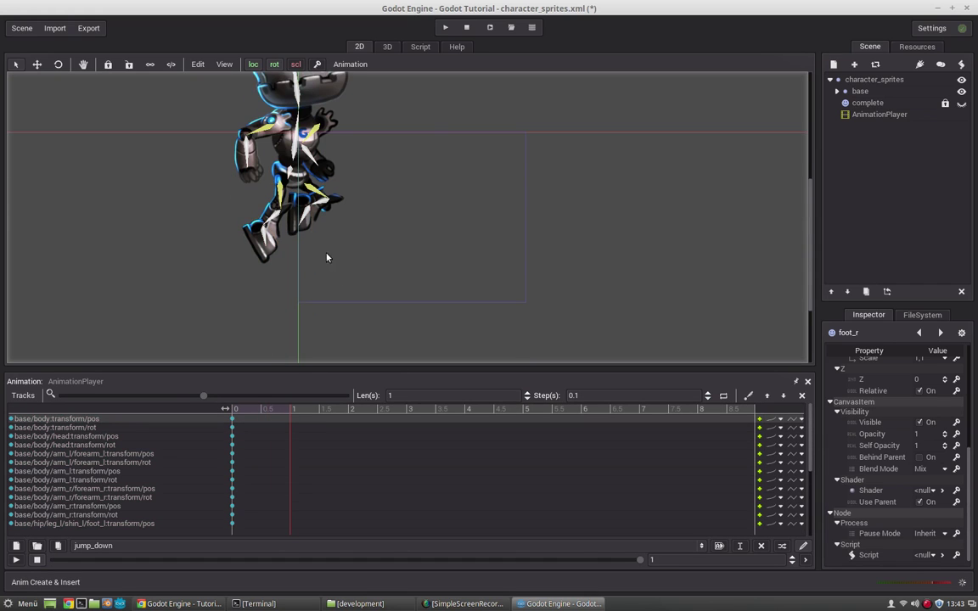
pyautogui.moveTo(332, 264); pyautogui.dragTo(357, 289, button='middle')
pyautogui.scroll(1, 349, 262)
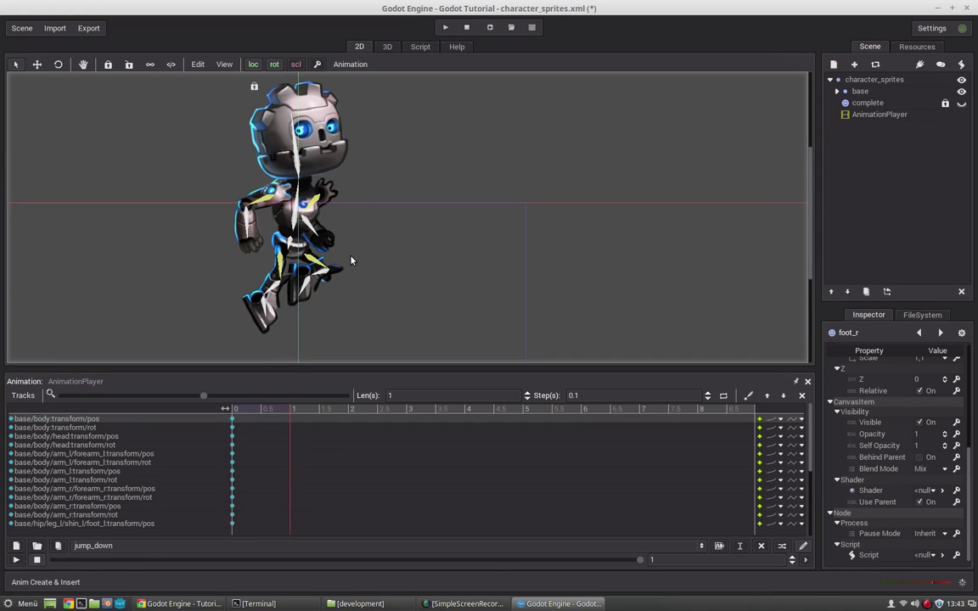
pyautogui.scroll(2, 350, 262)
pyautogui.moveTo(323, 304); pyautogui.dragTo(325, 275, button='middle')
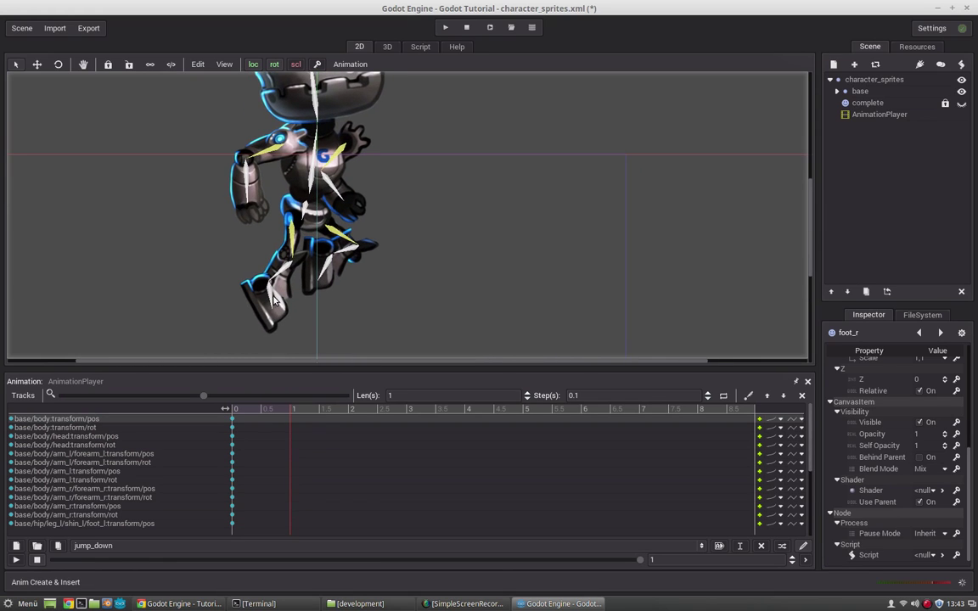
pyautogui.click(273, 298)
pyautogui.moveTo(272, 300); pyautogui.dragTo(304, 231)
pyautogui.click(303, 227)
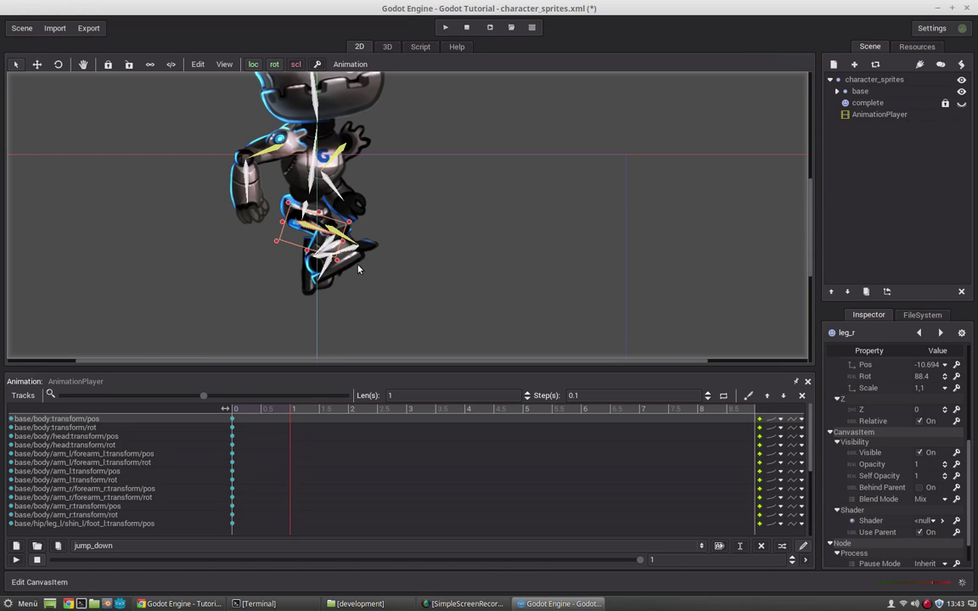
pyautogui.moveTo(321, 279); pyautogui.dragTo(357, 283)
# Step: Raise the robot's right arm slightly backward and extend the left arm forward for the falling pose
pyautogui.click(249, 201)
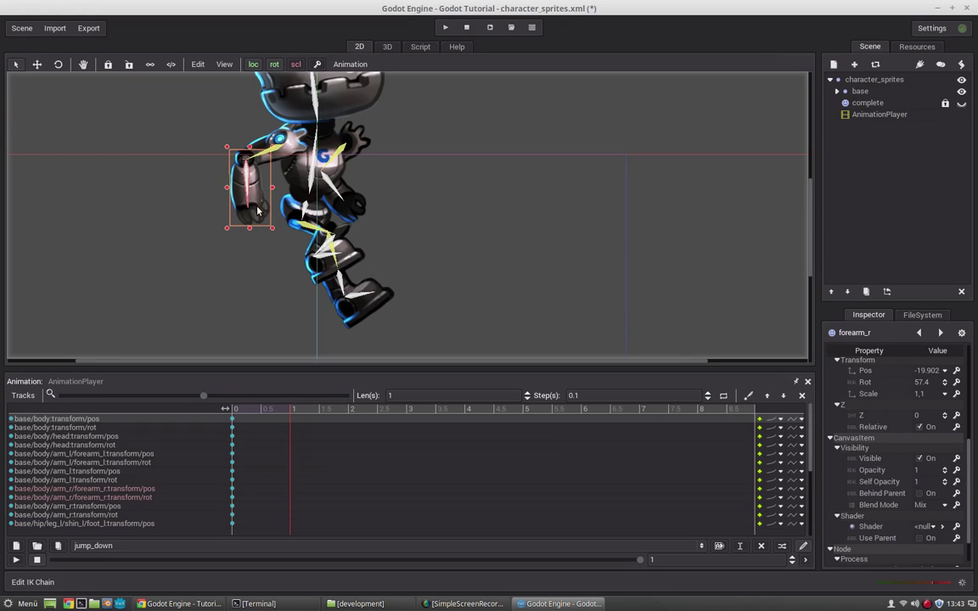
pyautogui.moveTo(249, 201); pyautogui.dragTo(281, 151)
pyautogui.moveTo(340, 187)
pyautogui.mouseDown()
pyautogui.moveTo(348, 194)
pyautogui.moveTo(332, 183)
pyautogui.mouseUp()
pyautogui.moveTo(336, 154); pyautogui.dragTo(380, 180)
pyautogui.moveTo(379, 180); pyautogui.dragTo(378, 269, button='middle')
# Step: Rotate the robot's head forward so it looks downward in the falling pose
pyautogui.click(316, 158)
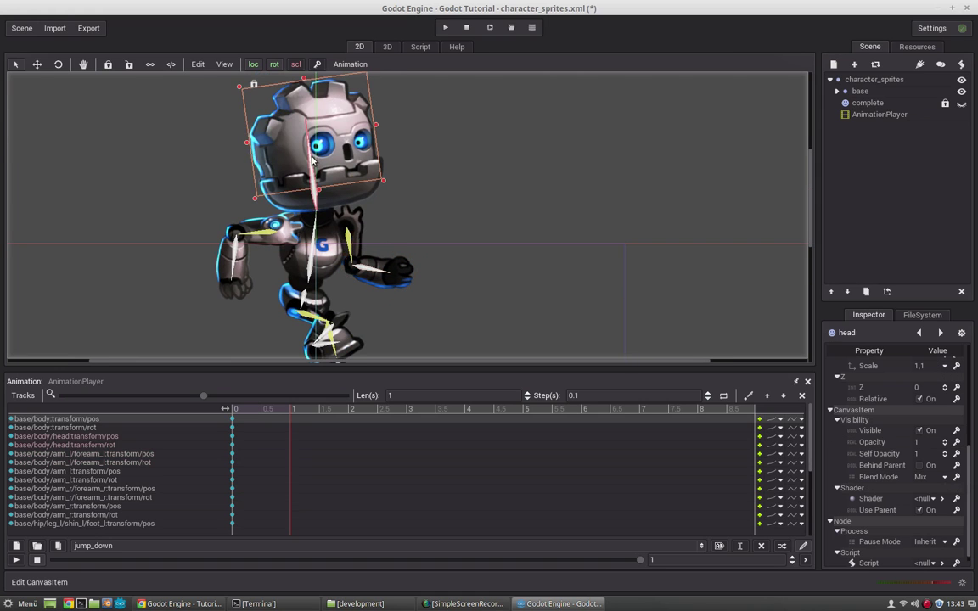
pyautogui.moveTo(312, 144); pyautogui.dragTo(340, 150)
pyautogui.moveTo(345, 192); pyautogui.dragTo(345, 151, button='middle')
pyautogui.moveTo(308, 263); pyautogui.dragTo(302, 235, button='middle')
# Step: Slightly rotate the hip and move both feet forward beneath the body with their toes pointing ahead
pyautogui.click(315, 282)
pyautogui.moveTo(315, 282); pyautogui.dragTo(358, 309)
pyautogui.moveTo(377, 201); pyautogui.dragTo(393, 217, button='middle')
pyautogui.click(315, 246)
pyautogui.keyDown('ctrl'); pyautogui.moveTo(315, 247); pyautogui.dragTo(318, 254); pyautogui.keyUp('ctrl')
pyautogui.moveTo(355, 290); pyautogui.dragTo(343, 296)
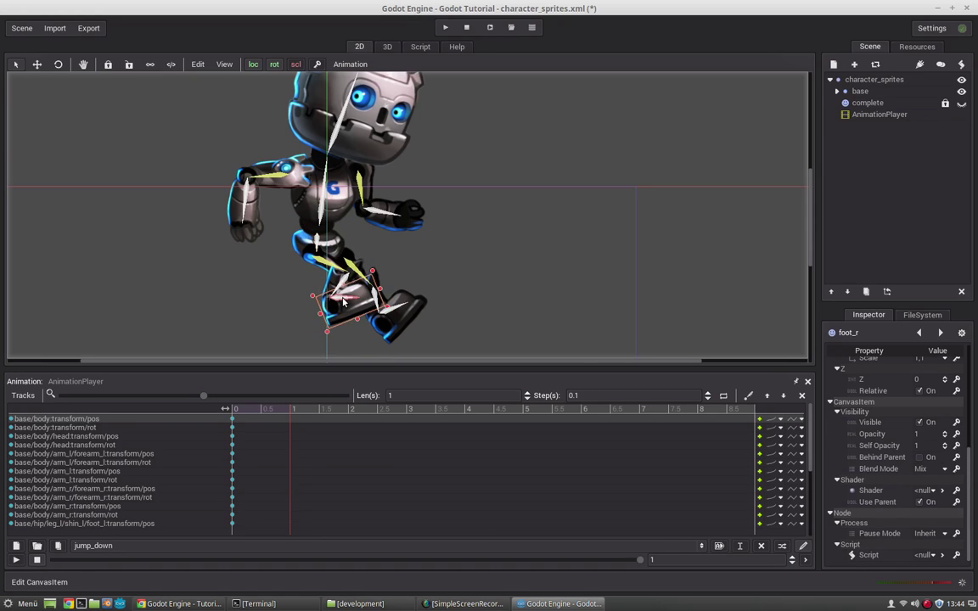
pyautogui.moveTo(343, 300); pyautogui.dragTo(377, 320)
pyautogui.moveTo(372, 277); pyautogui.dragTo(394, 218, button='middle')
pyautogui.moveTo(366, 242); pyautogui.dragTo(383, 224)
pyautogui.moveTo(421, 204); pyautogui.dragTo(433, 266, button='middle')
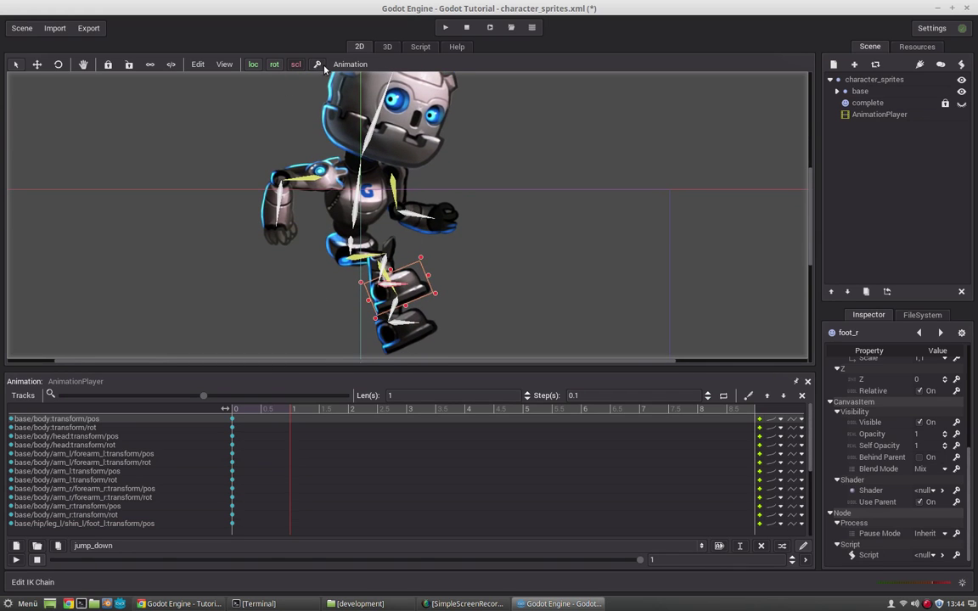
# Step: Select both feet, both forearms, hip, body and head, and insert their keys at 1 s in jump_down
pyautogui.keyDown('shift'); pyautogui.click(405, 330); pyautogui.keyUp('shift')
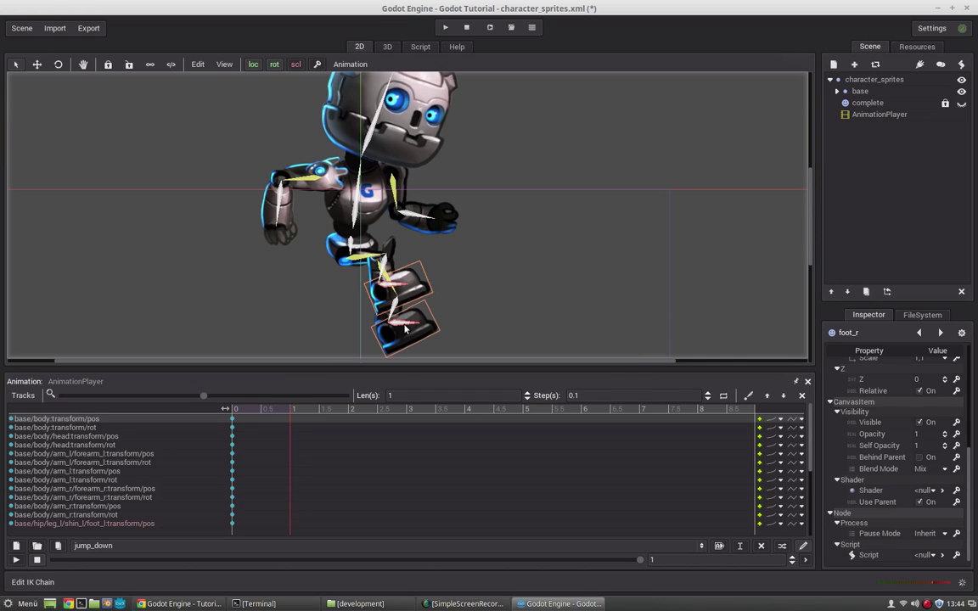
pyautogui.keyDown('shift'); pyautogui.click(353, 219); pyautogui.keyUp('shift')
pyautogui.keyDown('shift'); pyautogui.click(278, 213); pyautogui.keyUp('shift')
pyautogui.keyDown('shift'); pyautogui.click(424, 214); pyautogui.keyUp('shift')
pyautogui.keyDown('shift'); pyautogui.click(368, 133); pyautogui.keyUp('shift')
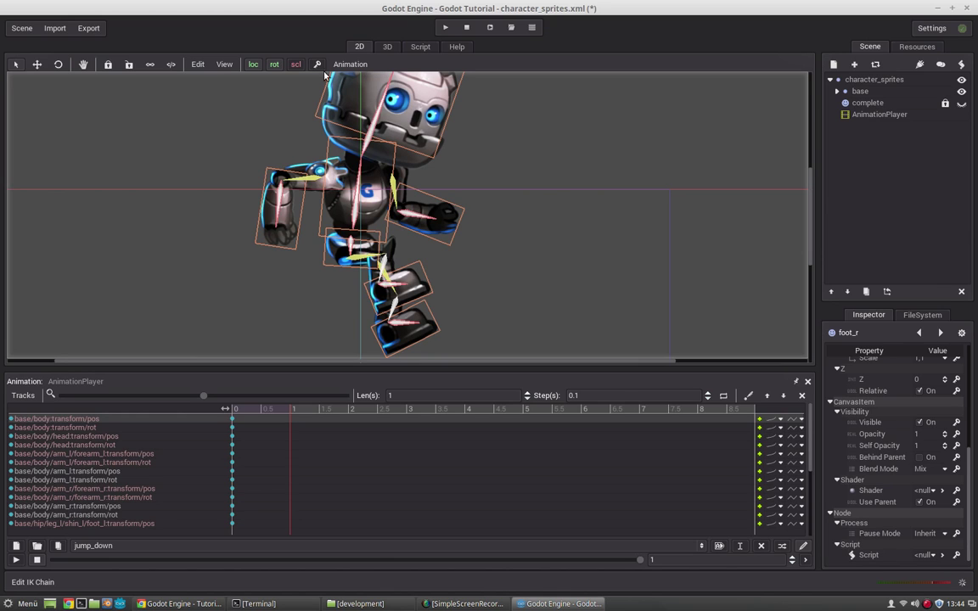
# Step: Scrub the jump_down animation between 0 s and 1 s to check the motion, and save the scene
pyautogui.moveTo(290, 410); pyautogui.dragTo(226, 413)
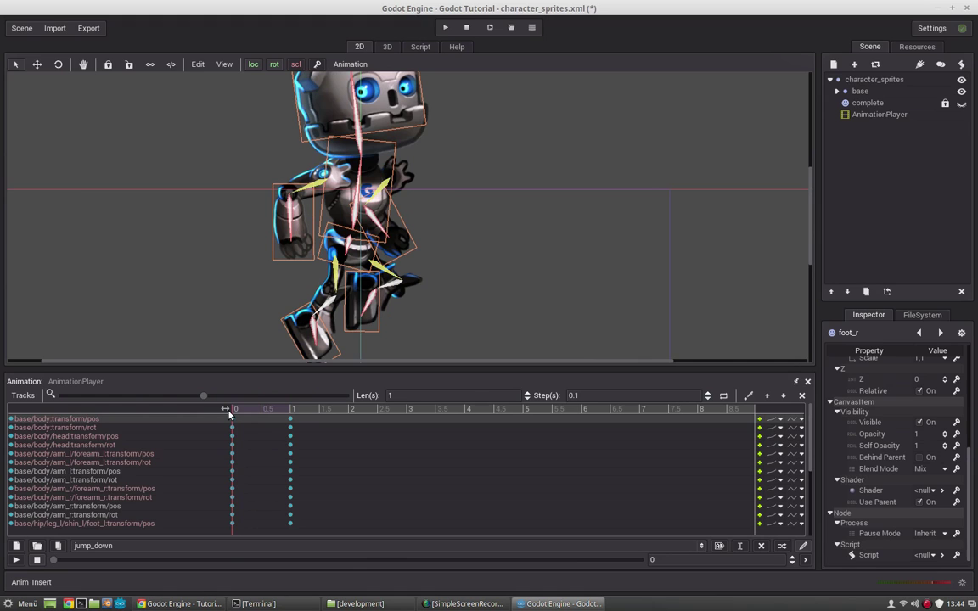
pyautogui.moveTo(237, 416); pyautogui.dragTo(297, 417)
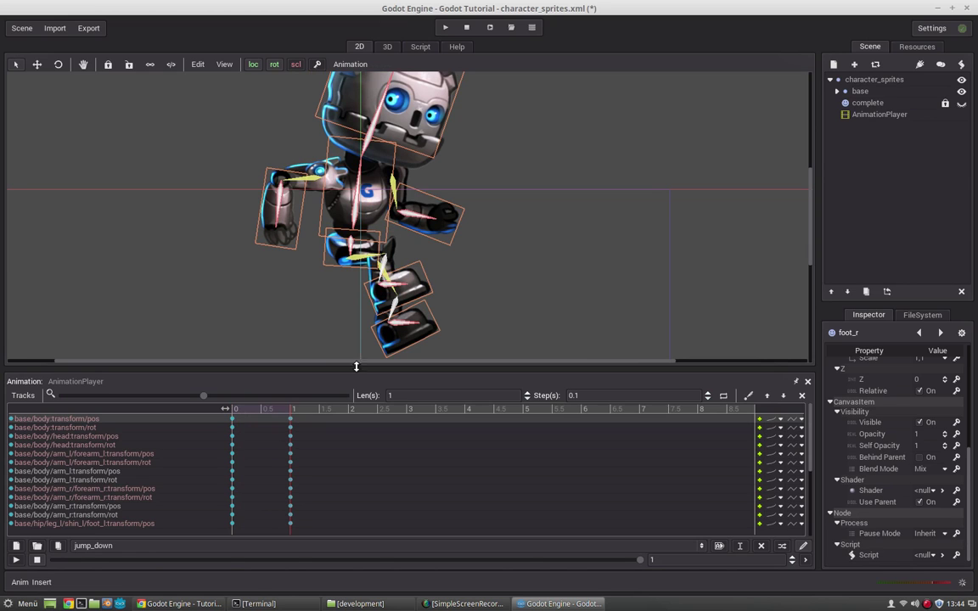
pyautogui.moveTo(237, 413)
pyautogui.mouseDown()
pyautogui.moveTo(276, 410)
pyautogui.moveTo(235, 411)
pyautogui.mouseUp()
pyautogui.hotkey('ctrl', 's')
# Step: Switch to the run animation and play it back to check the motion
pyautogui.click(91, 545)
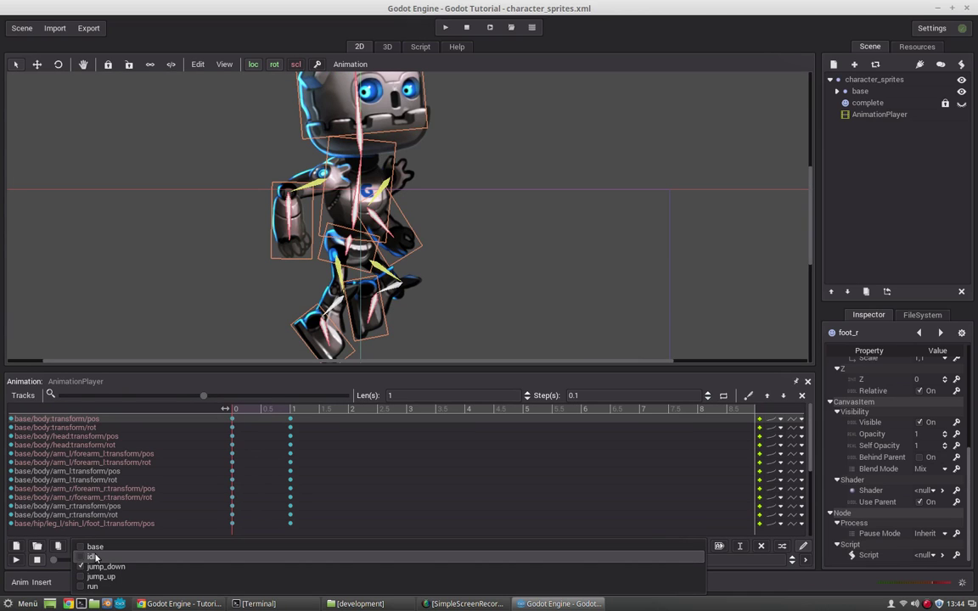
pyautogui.click(92, 586)
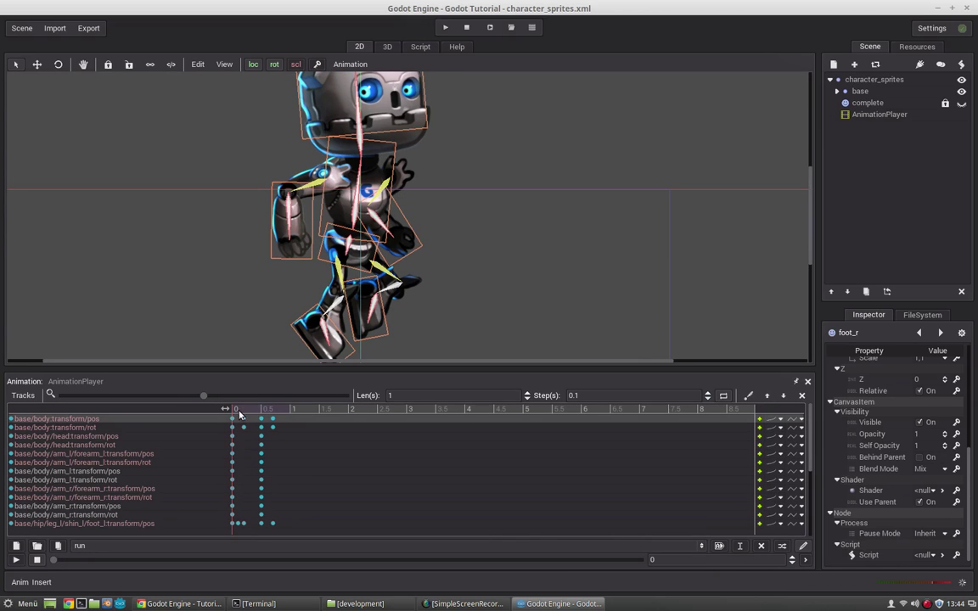
pyautogui.click(15, 559)
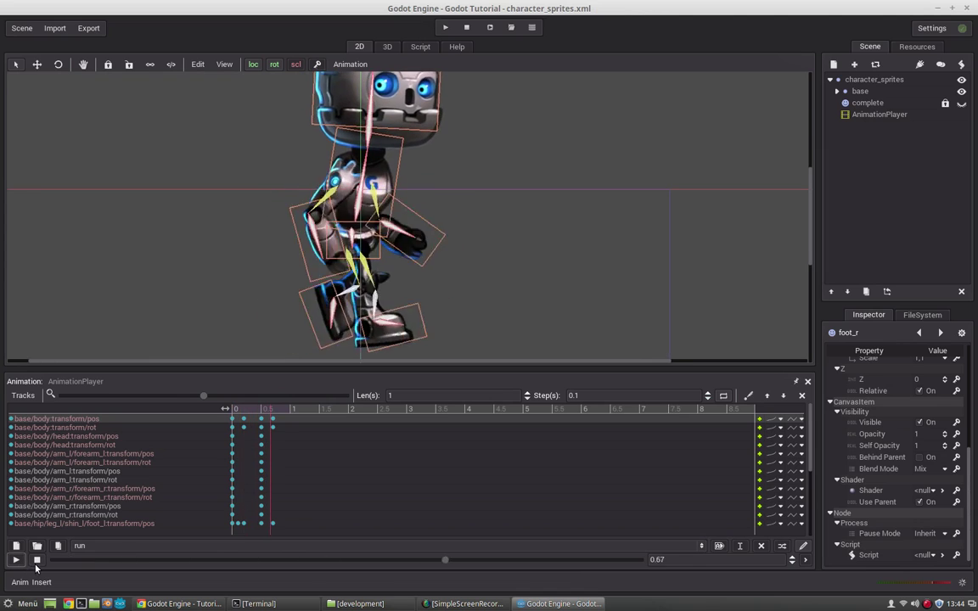
pyautogui.click(36, 560)
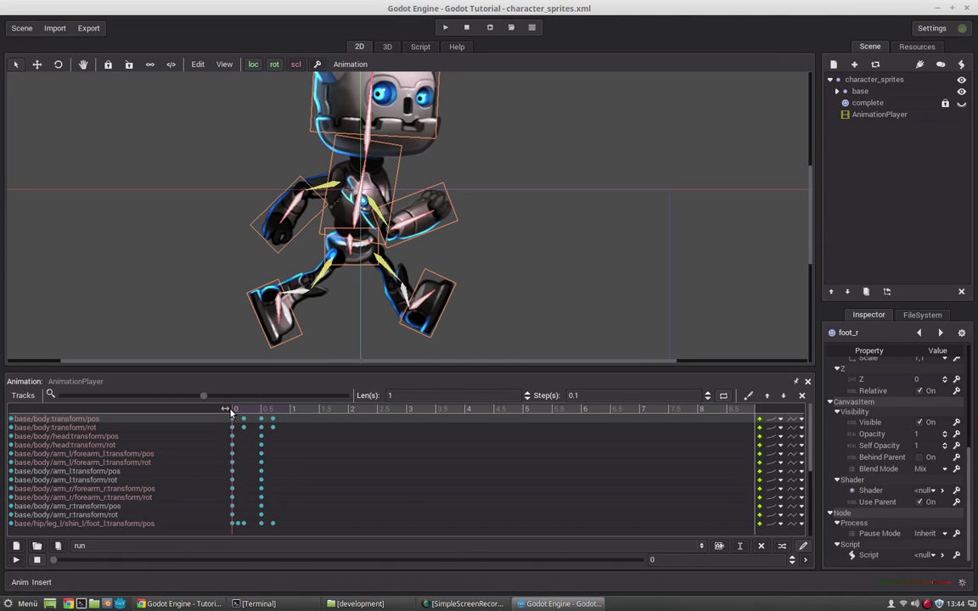
# Step: Adjust the front left foot and rear right foot at 0 s in run, and insert keys for both
pyautogui.click(492, 272)
pyautogui.moveTo(427, 301); pyautogui.dragTo(414, 291)
pyautogui.moveTo(276, 314)
pyautogui.mouseDown()
pyautogui.moveTo(258, 322)
pyautogui.moveTo(285, 308)
pyautogui.mouseUp()
pyautogui.click(401, 276)
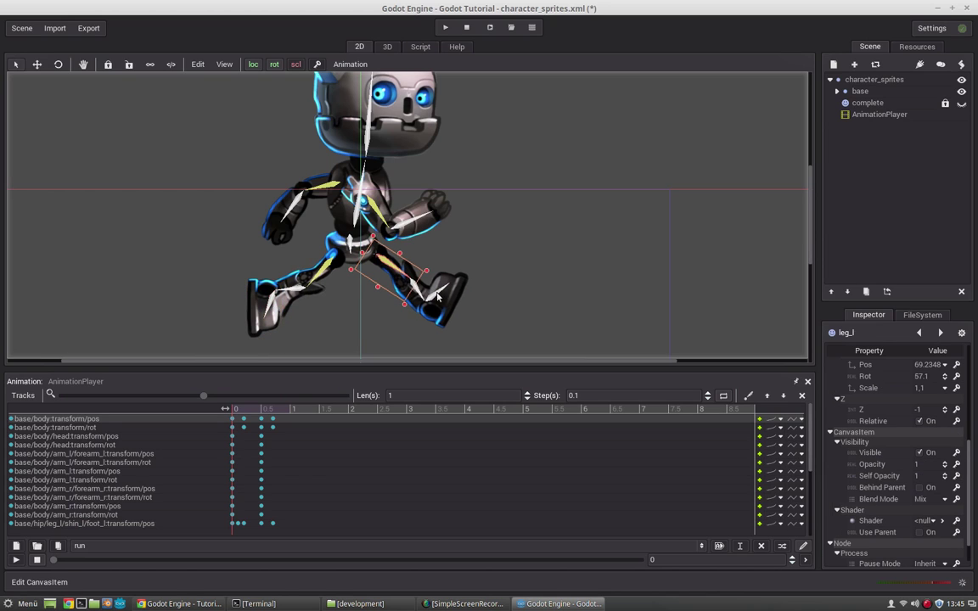
pyautogui.moveTo(437, 294); pyautogui.dragTo(438, 295)
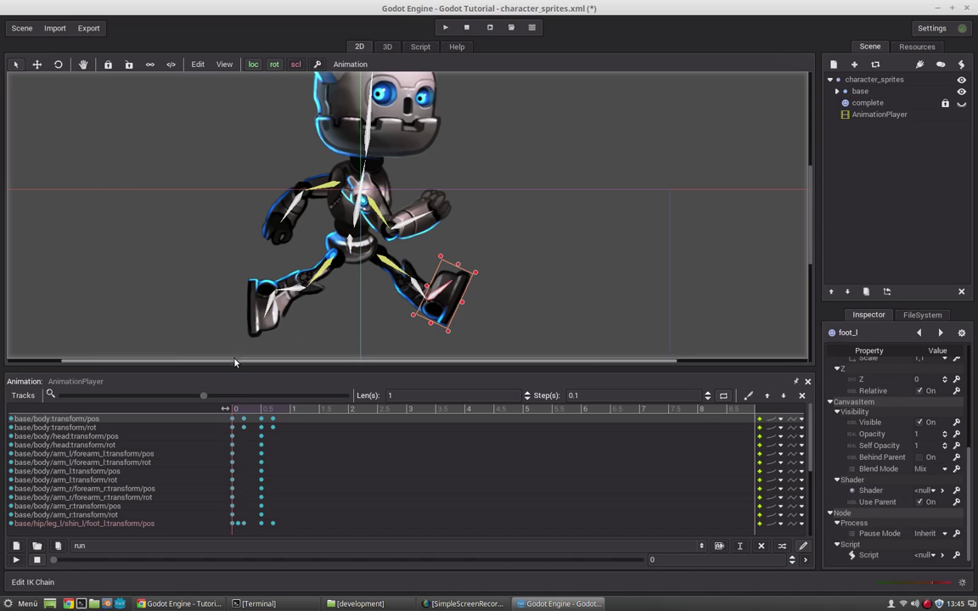
pyautogui.keyDown('shift'); pyautogui.click(265, 314); pyautogui.keyUp('shift')
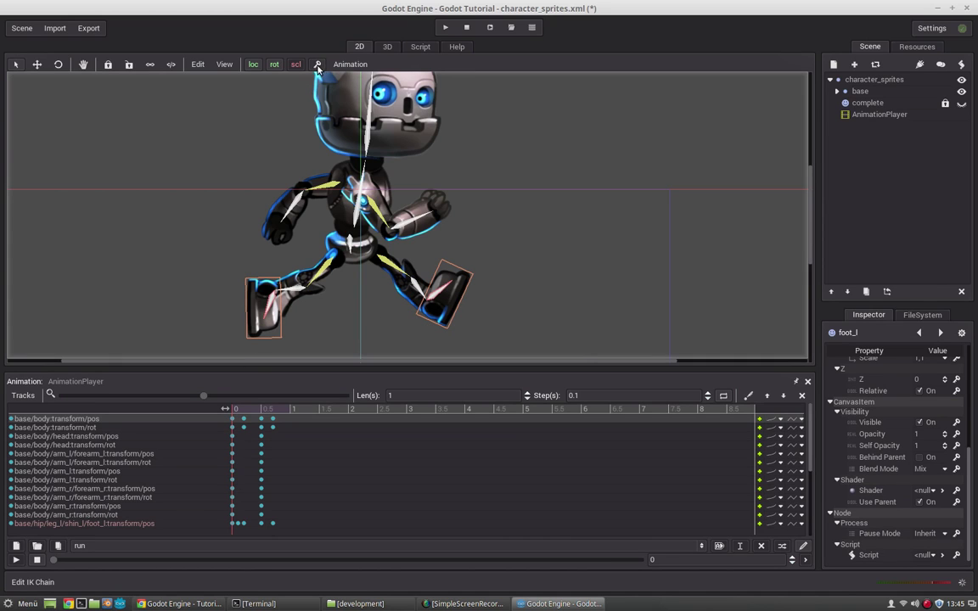
# Step: At 0.5 s in run, adjust the front right foot and rear left foot, and insert keys for both
pyautogui.click(236, 412)
pyautogui.moveTo(237, 412); pyautogui.dragTo(261, 413)
pyautogui.click(433, 312)
pyautogui.moveTo(433, 313); pyautogui.dragTo(438, 299)
pyautogui.click(390, 273)
pyautogui.moveTo(391, 269); pyautogui.dragTo(392, 270)
pyautogui.click(443, 298)
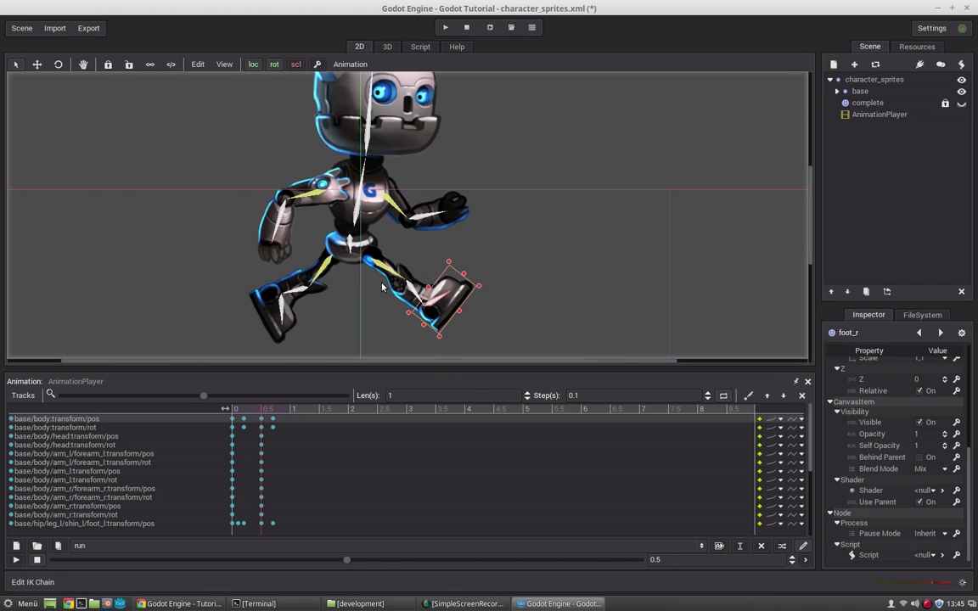
pyautogui.moveTo(283, 316); pyautogui.dragTo(275, 314)
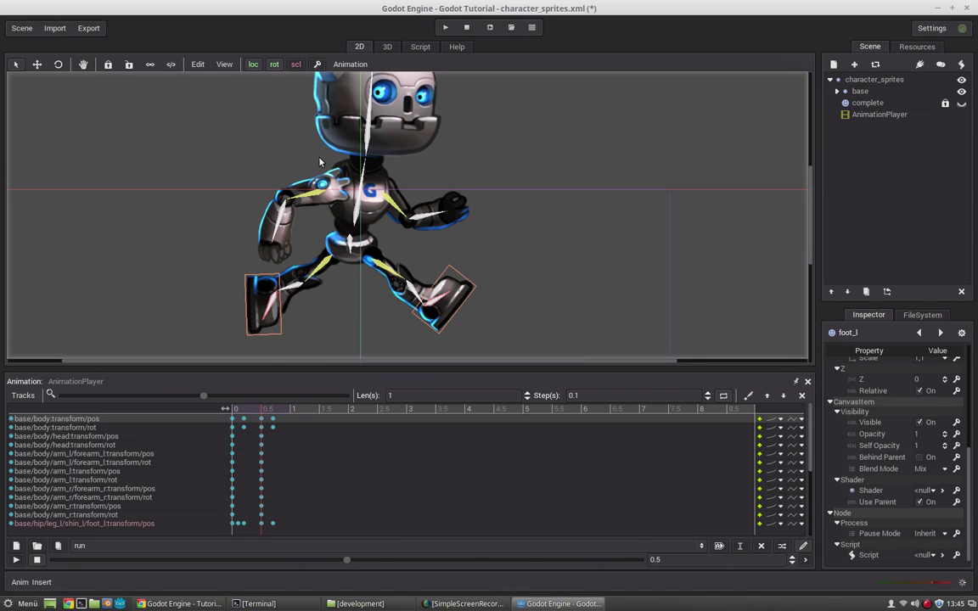
# Step: Scrub and play back the run animation to check the adjusted feet
pyautogui.moveTo(262, 412); pyautogui.dragTo(291, 413)
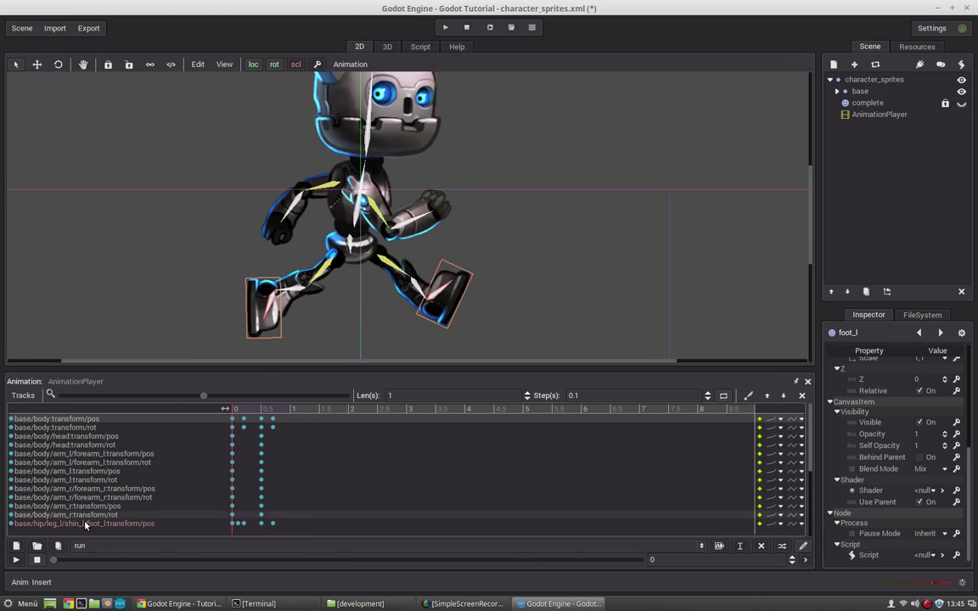
pyautogui.click(16, 559)
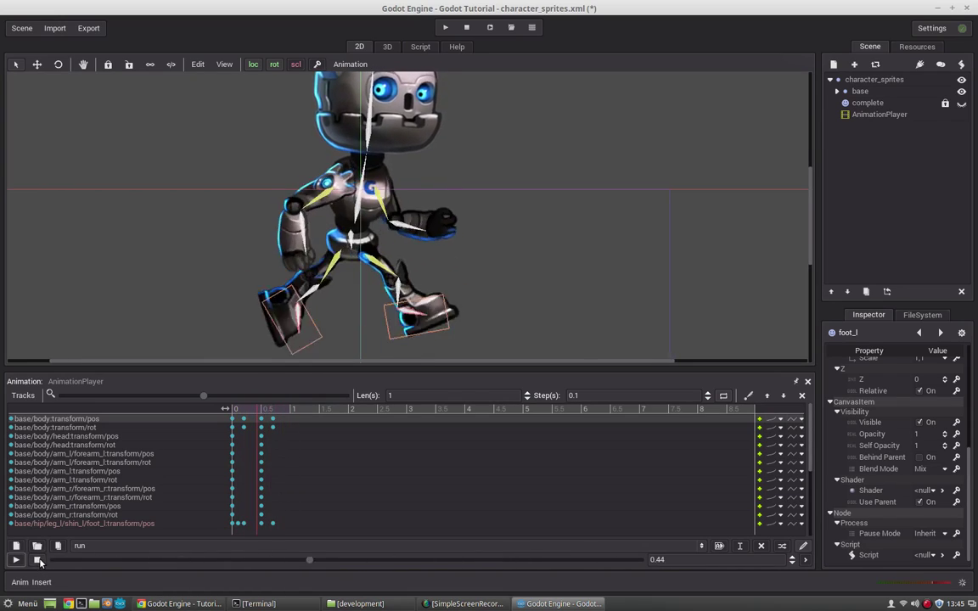
pyautogui.click(37, 560)
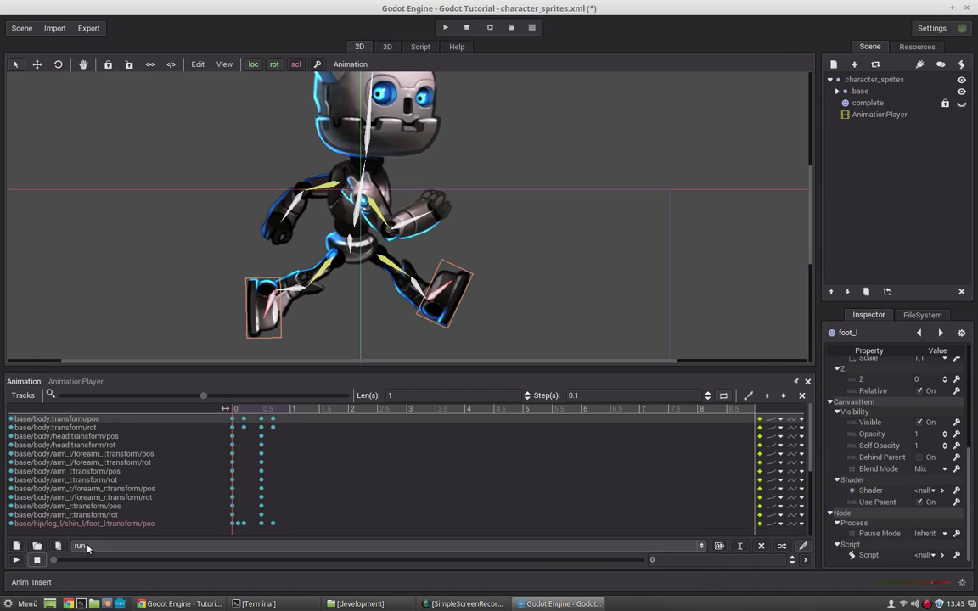
# Step: Play back the idle and jump_up animations to review them
pyautogui.click(81, 546)
pyautogui.click(94, 558)
pyautogui.click(17, 560)
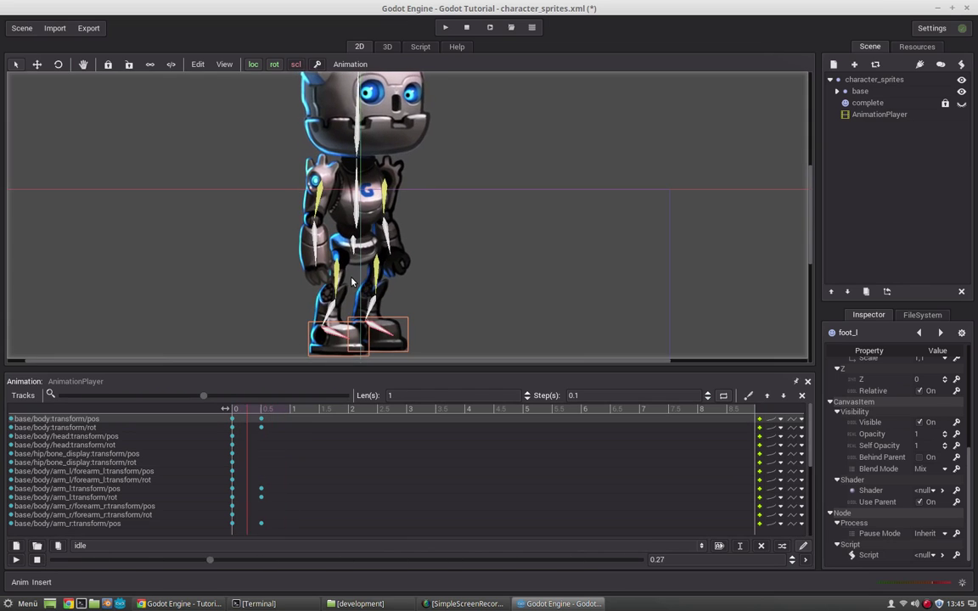
pyautogui.click(36, 561)
pyautogui.click(78, 546)
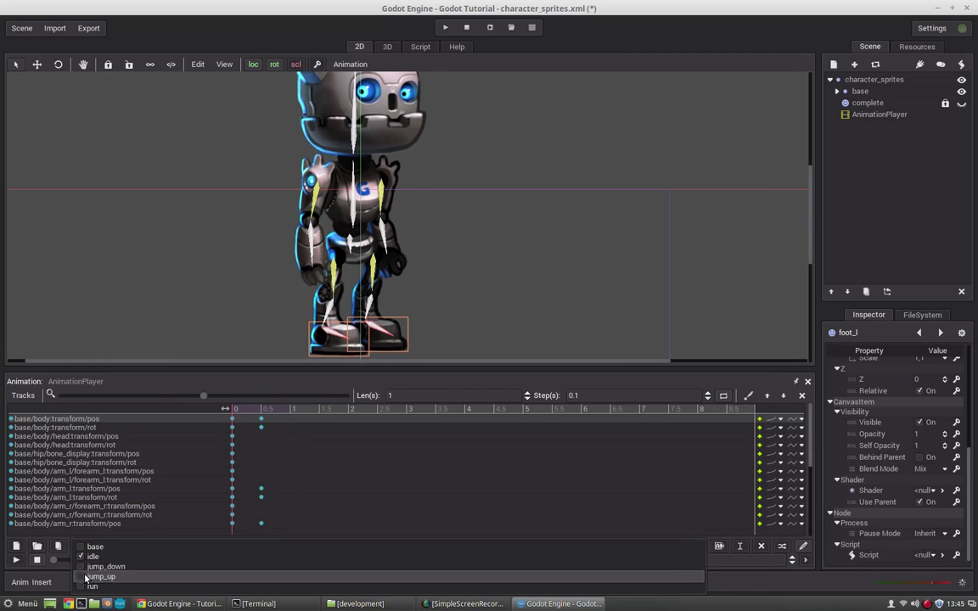
pyautogui.click(100, 577)
pyautogui.click(15, 560)
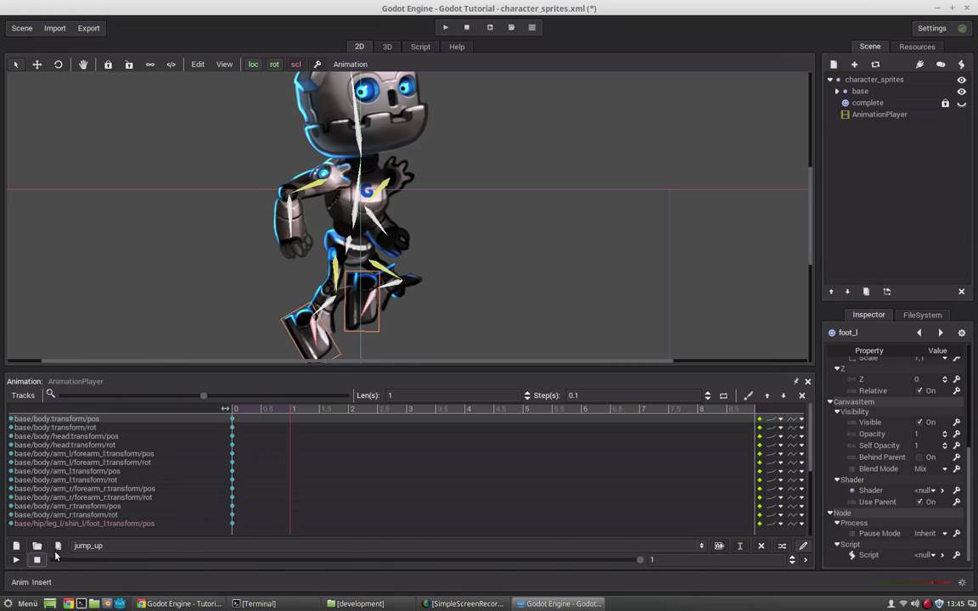
# Step: Play back jump_down and move all of its 1 s keys to 0.5 s
pyautogui.click(78, 546)
pyautogui.click(96, 567)
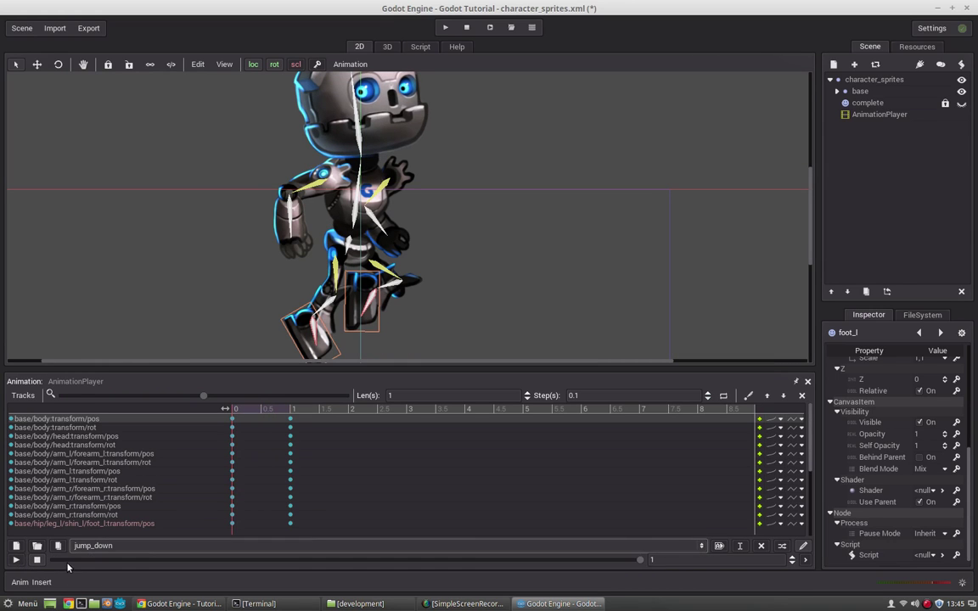
pyautogui.click(16, 560)
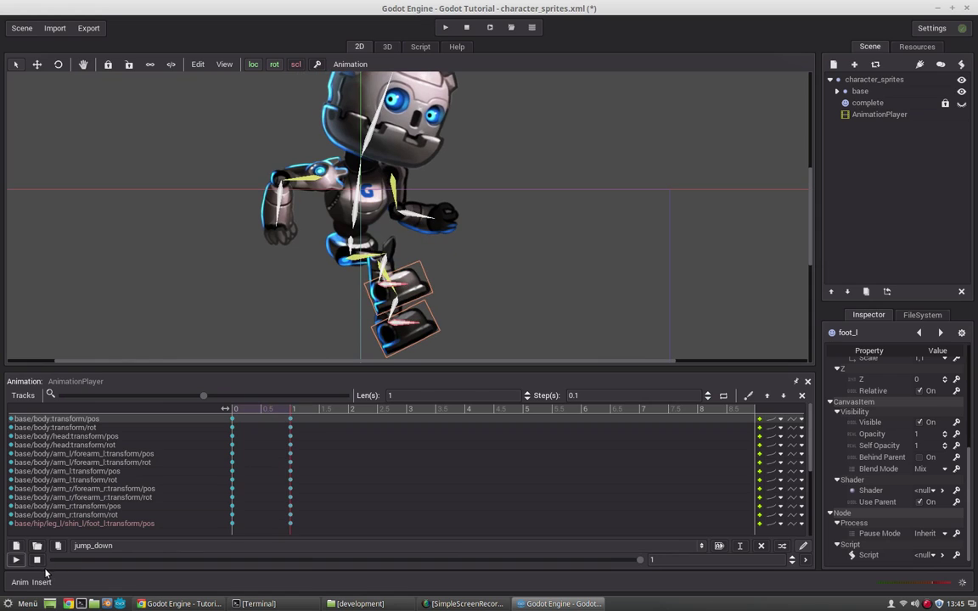
pyautogui.click(36, 560)
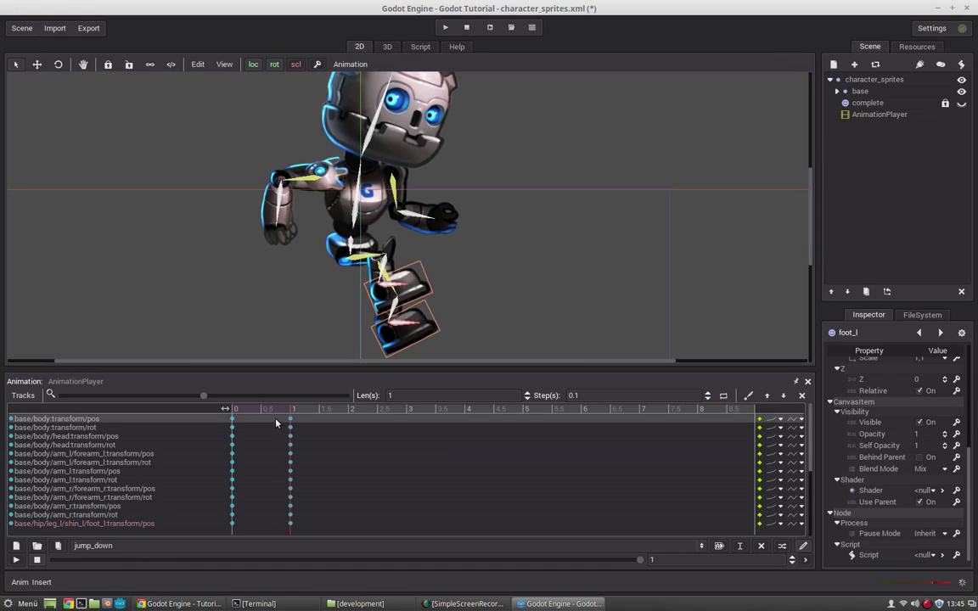
pyautogui.moveTo(298, 424); pyautogui.dragTo(284, 533)
pyautogui.scroll(5, 290, 458)
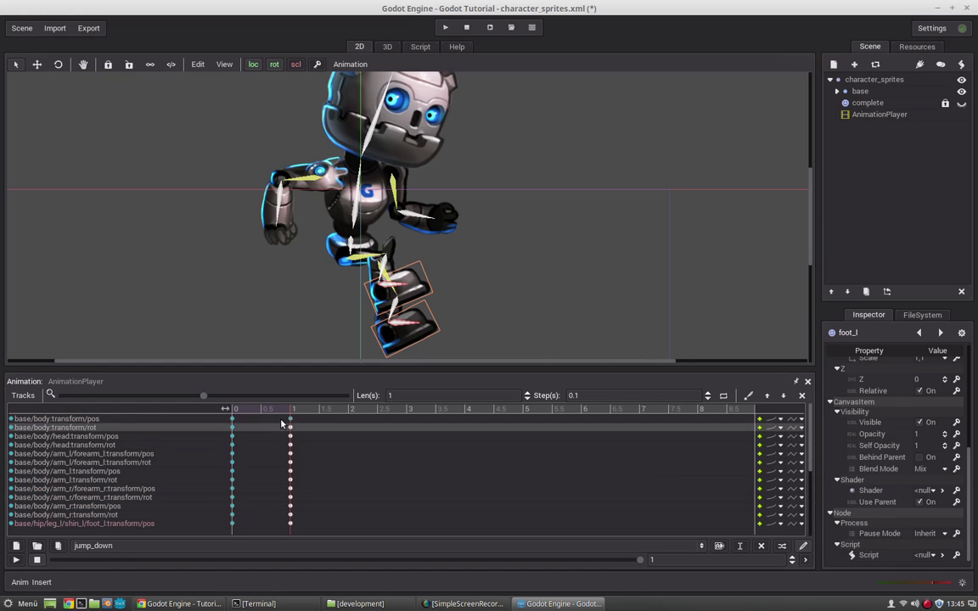
pyautogui.moveTo(291, 423); pyautogui.dragTo(212, 410)
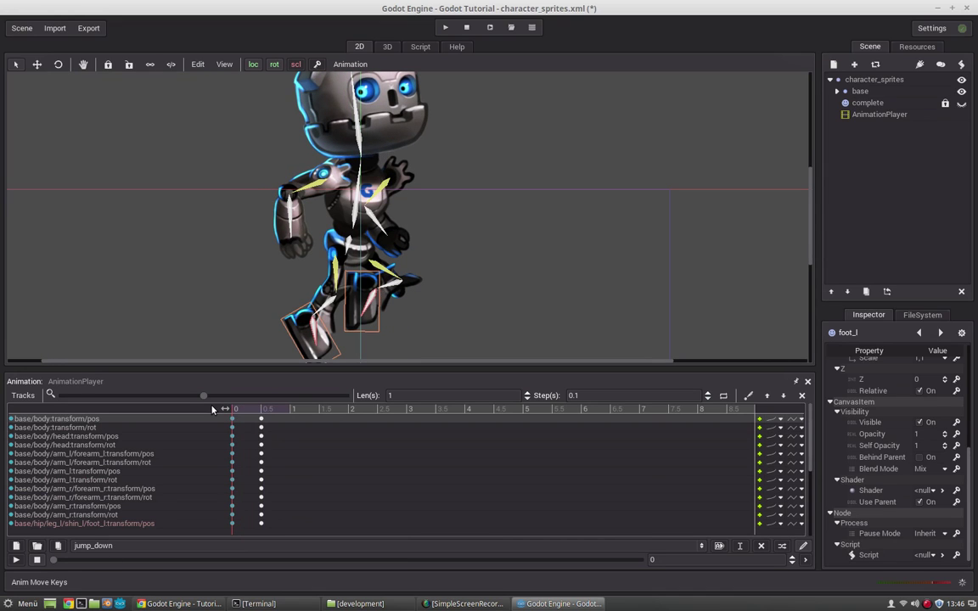